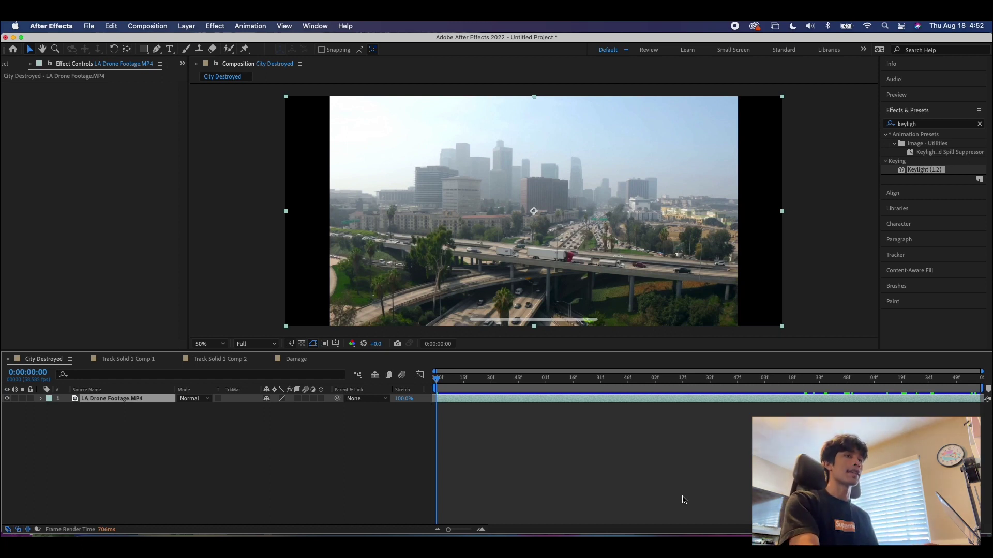
Run the 3D camera tracker on the LA Drone Footage.MP4 layer and inspect the solved track points across the clip
key(space)
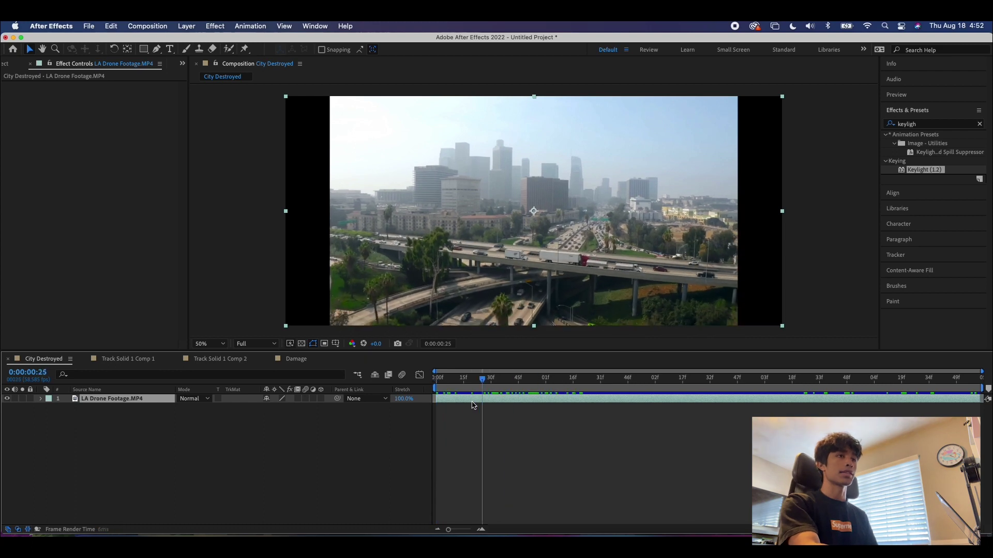
key(space)
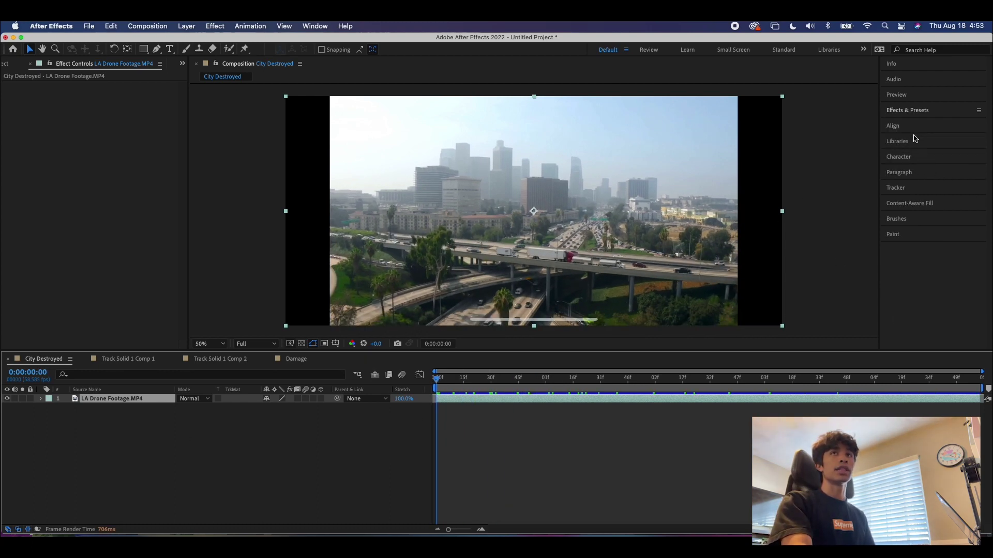
click(915, 187)
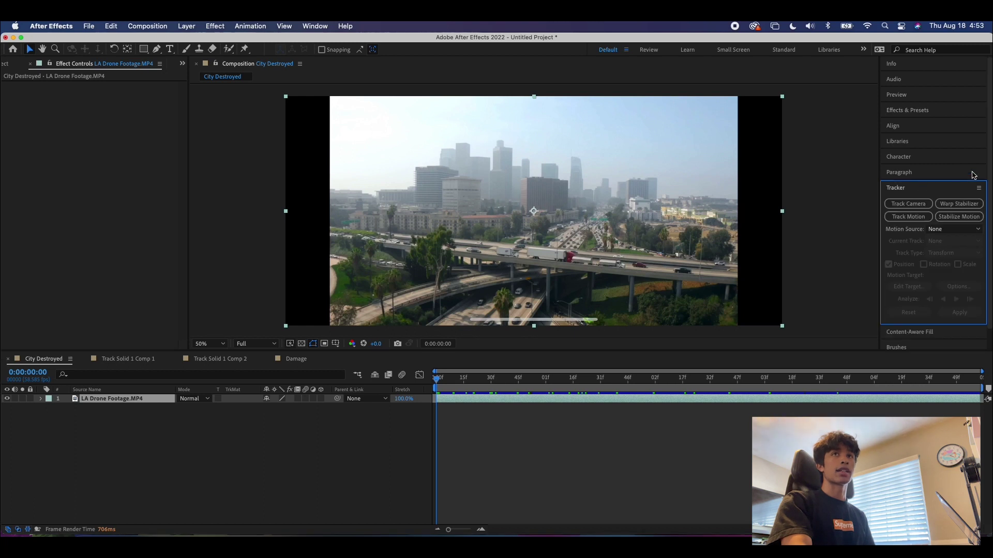
click(924, 206)
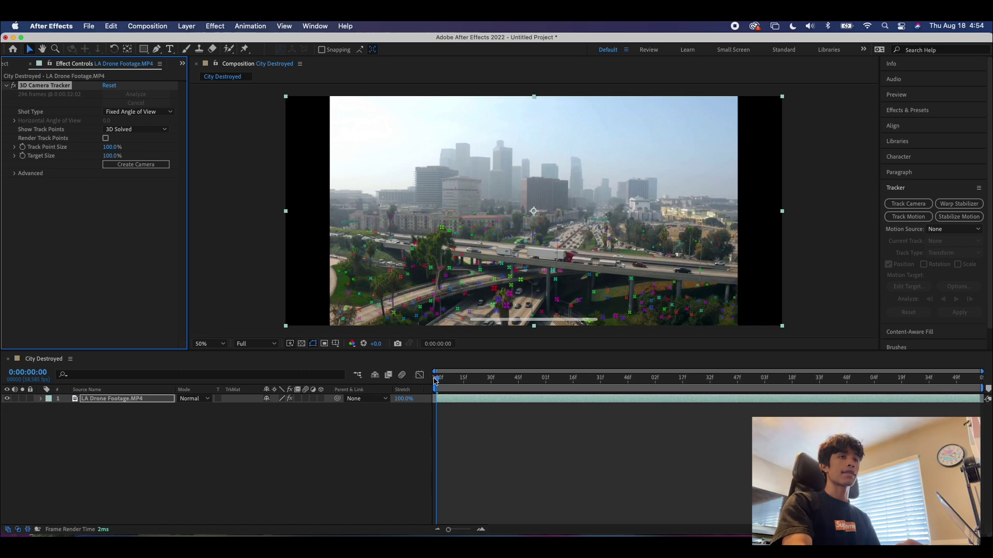
drag(436, 381, 624, 387)
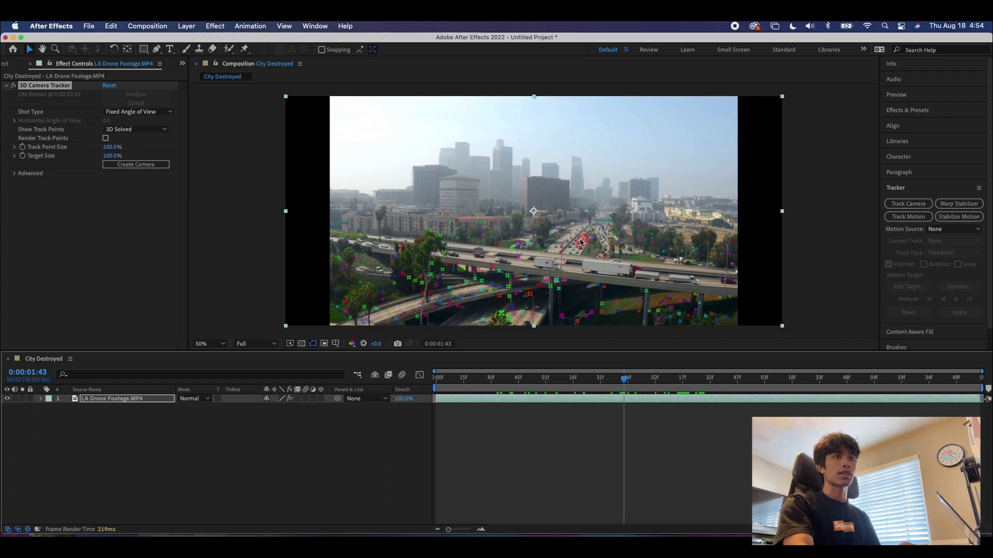
drag(624, 383, 706, 383)
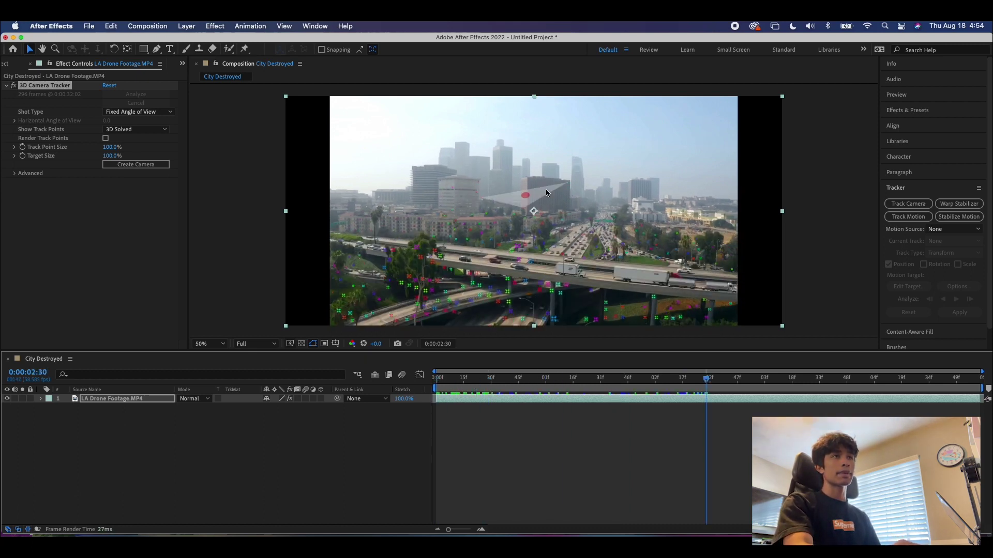
Review the fire, smoke and spark clips among the project's imported assets
click(11, 64)
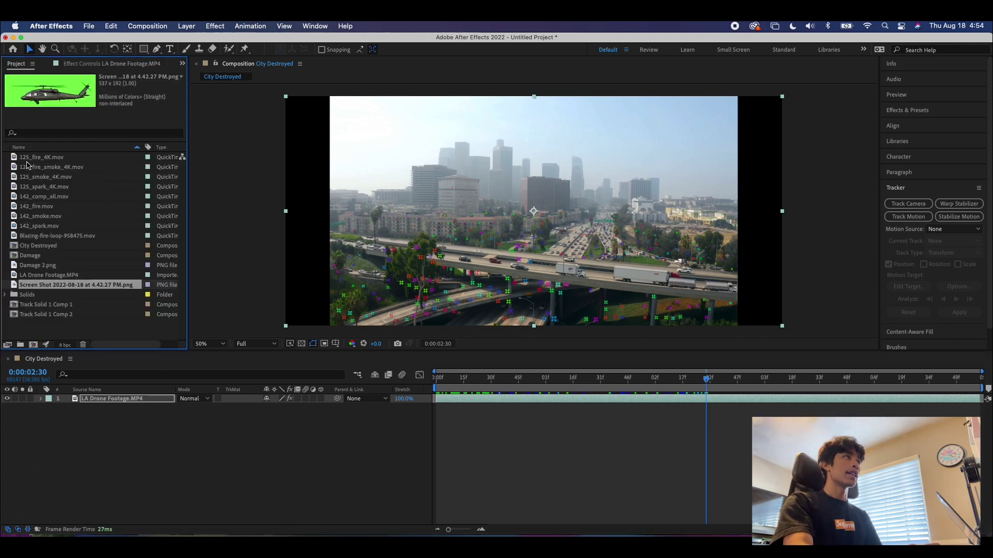
click(57, 160)
click(62, 168)
click(64, 186)
click(65, 205)
click(66, 226)
click(67, 246)
click(76, 236)
click(71, 167)
click(82, 159)
click(82, 176)
click(84, 169)
click(84, 176)
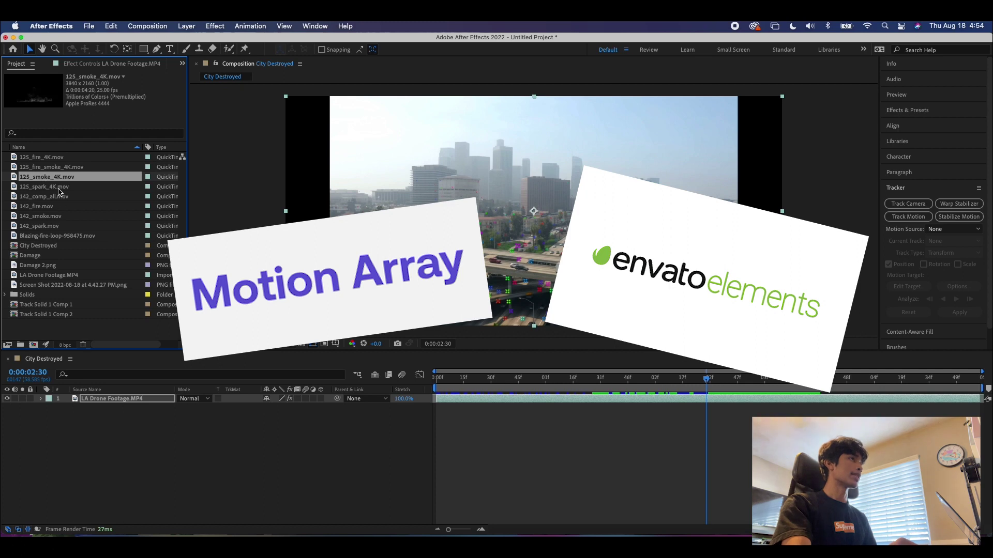
click(58, 188)
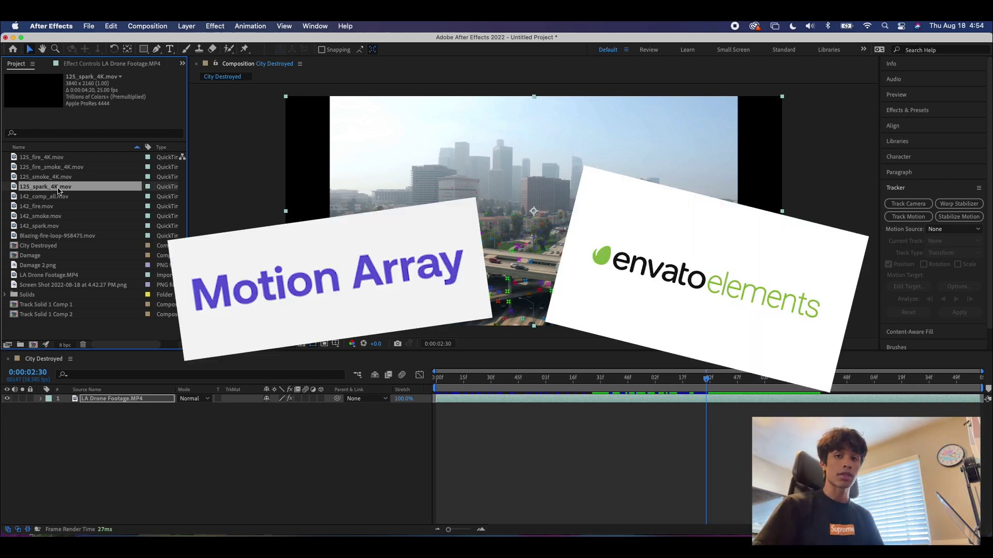
drag(716, 382, 567, 381)
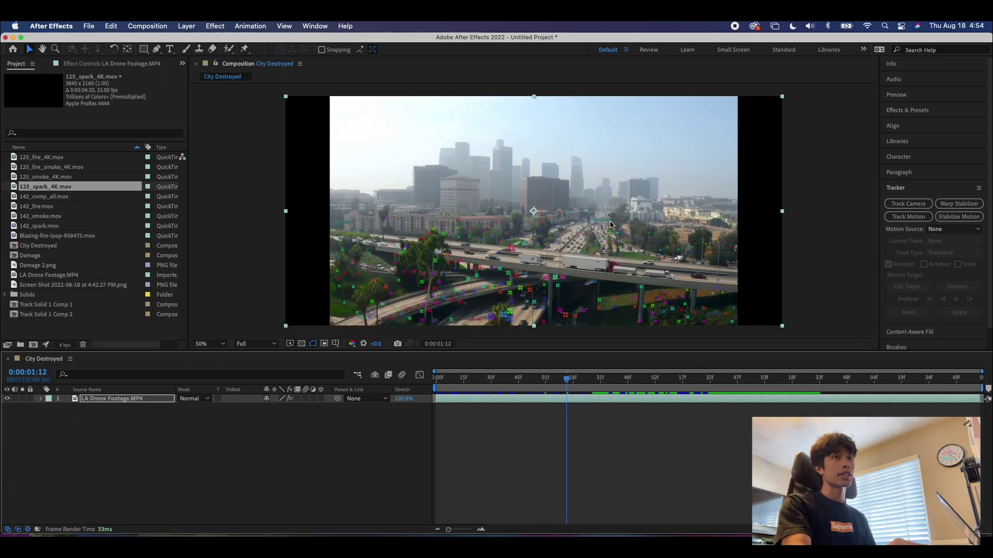
click(55, 158)
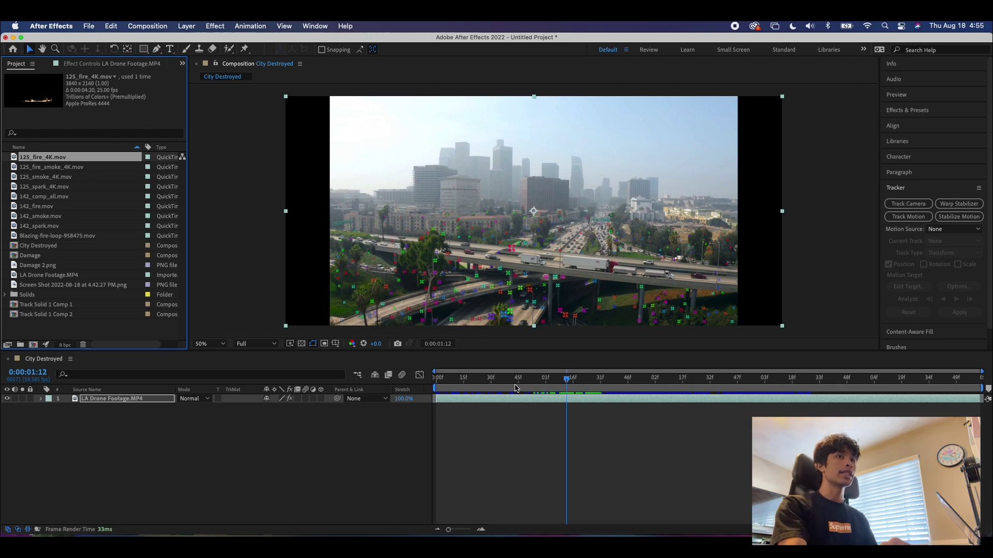
At frame 0:00:00:05, create a solid and camera from the track target on the dark brown building's freeway-side face
drag(564, 381, 445, 383)
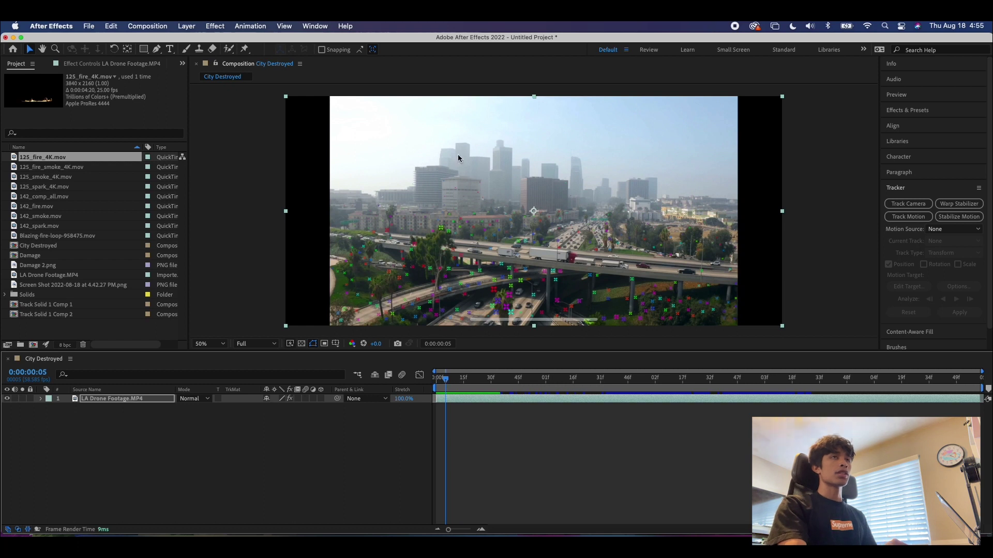
click(471, 189)
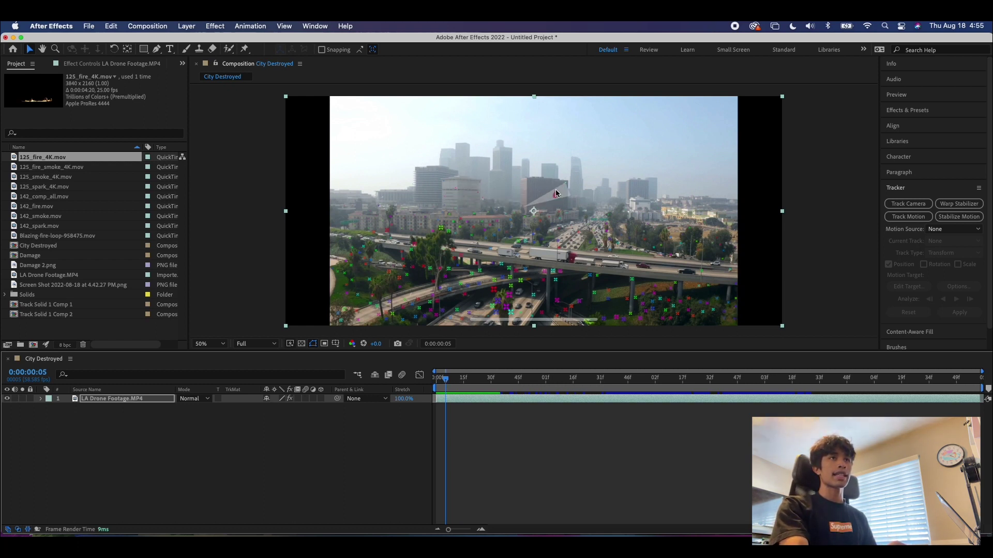
click(558, 196)
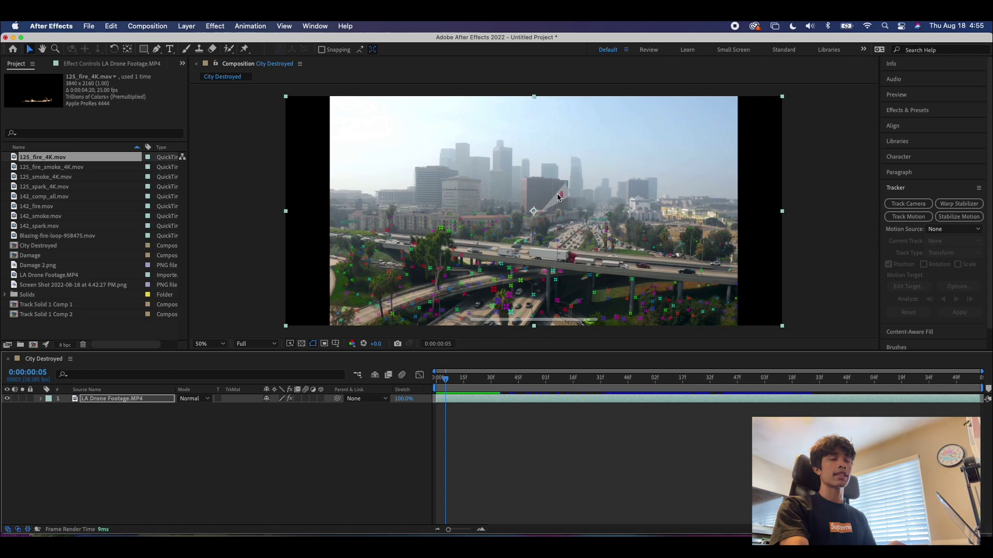
right_click(558, 197)
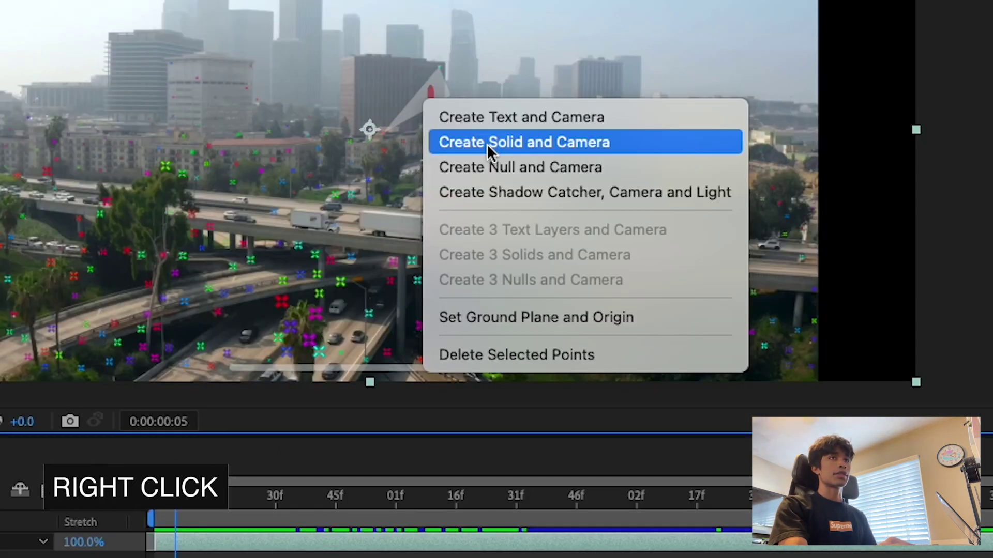
click(486, 144)
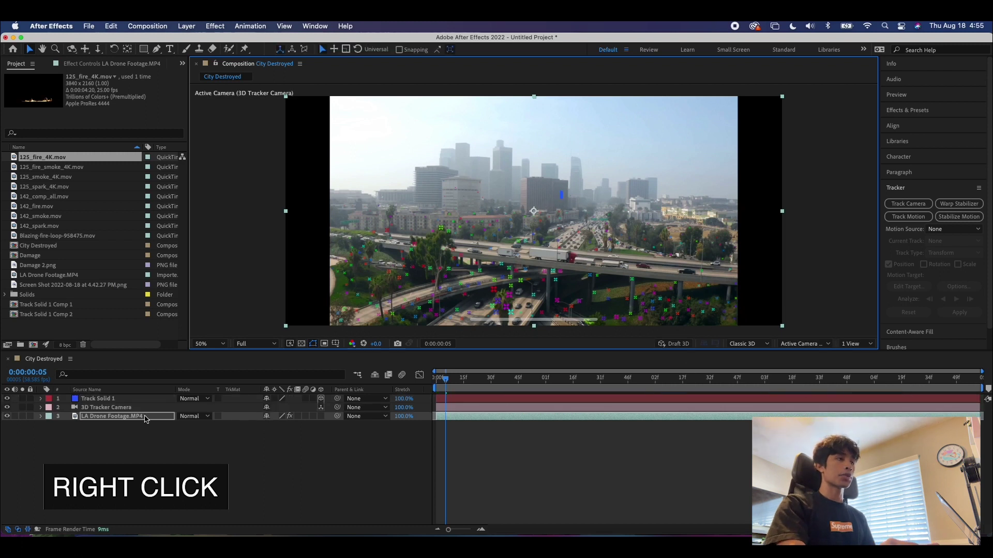
Examine up close how the tracked blue solid follows the brown building as the shot plays
click(139, 408)
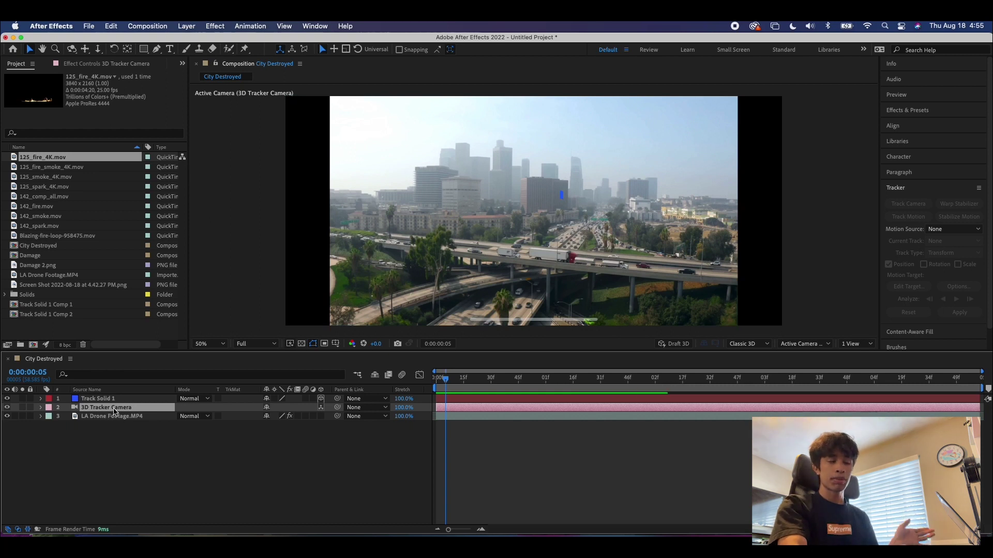
key(super+Up)
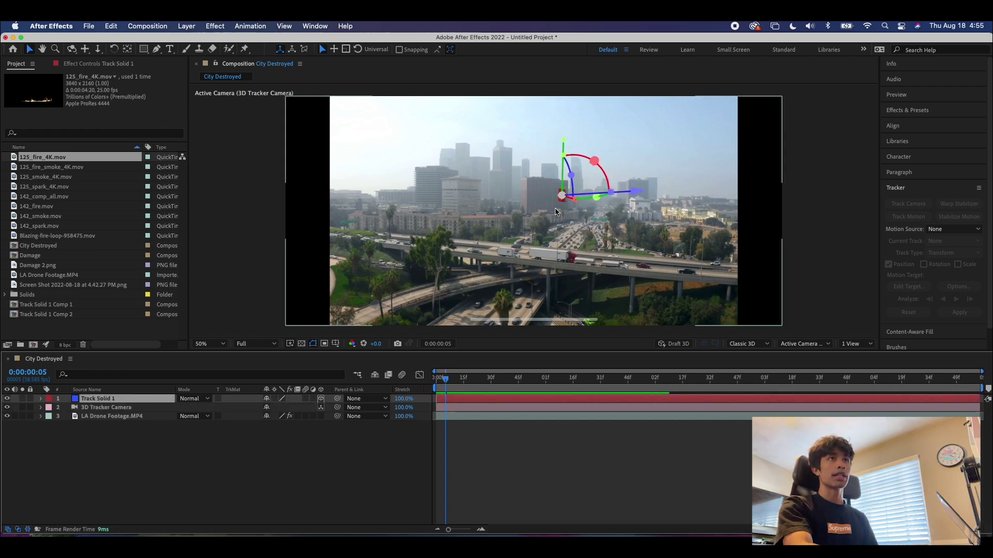
click(577, 494)
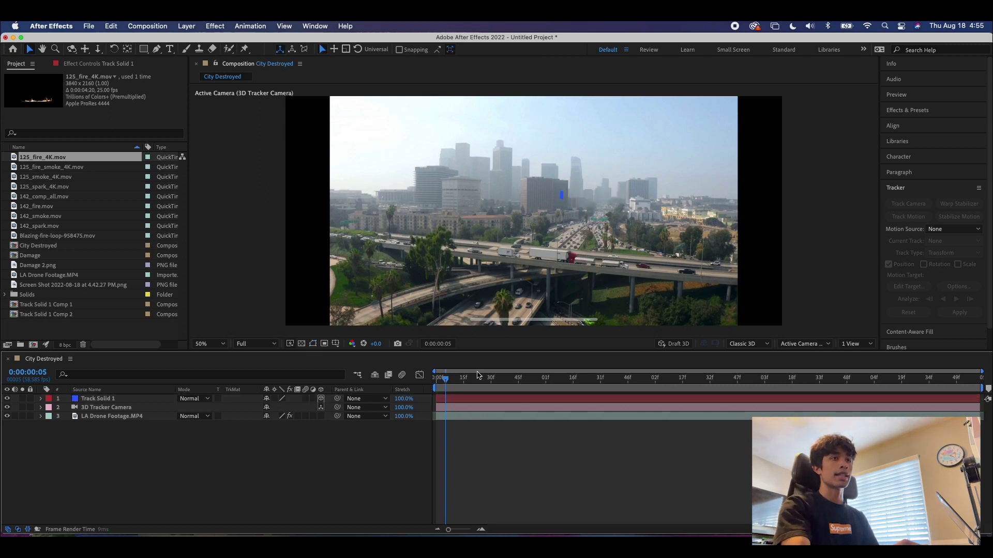
drag(462, 384, 528, 380)
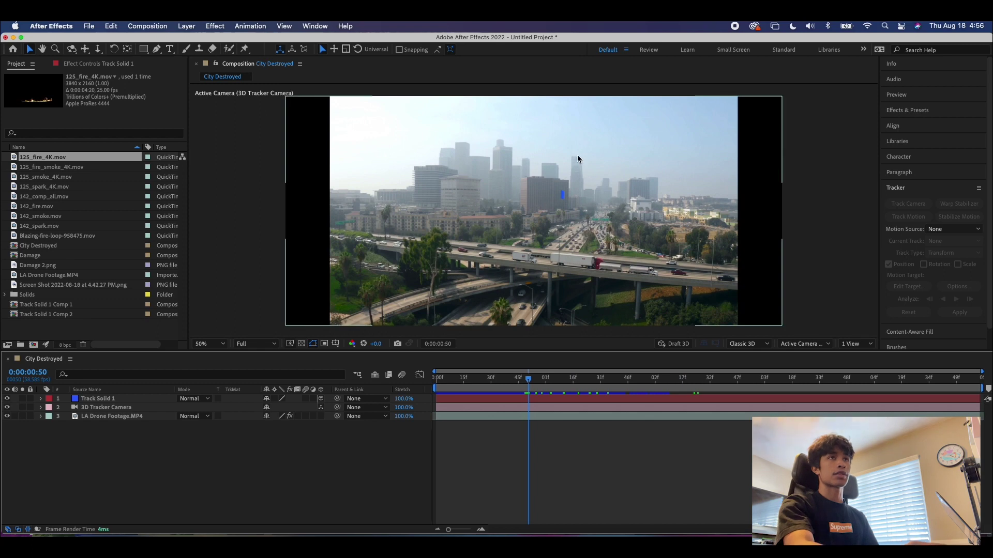
scroll(572, 185, up, 4)
key(space)
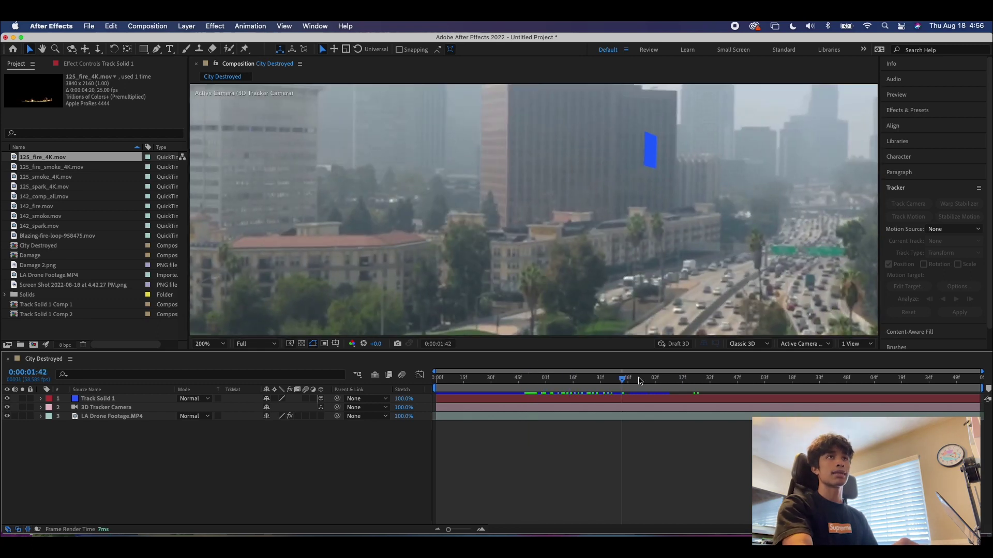
scroll(646, 201, down, 2)
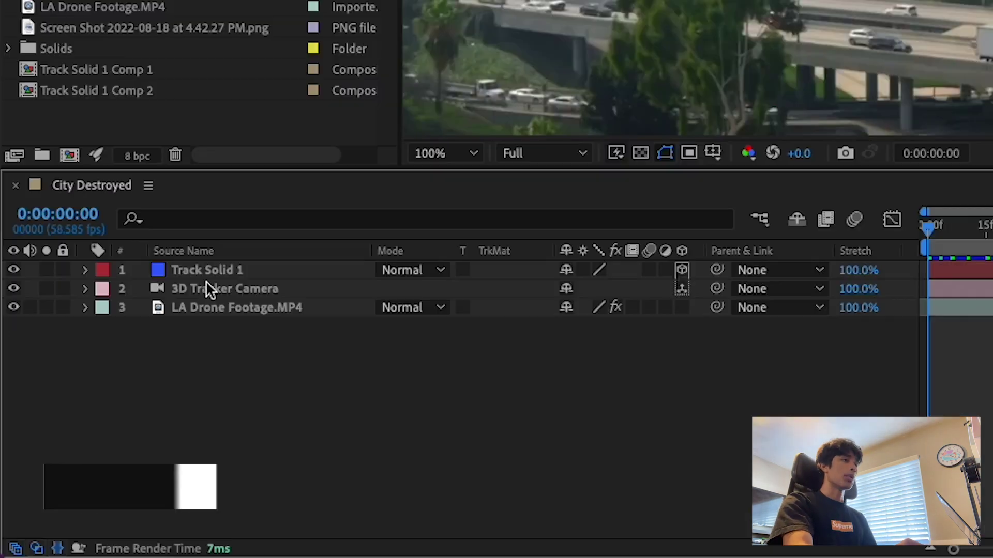
Pre-compose the Track Solid 1 layer into a new composition named Destruction
right_click(216, 269)
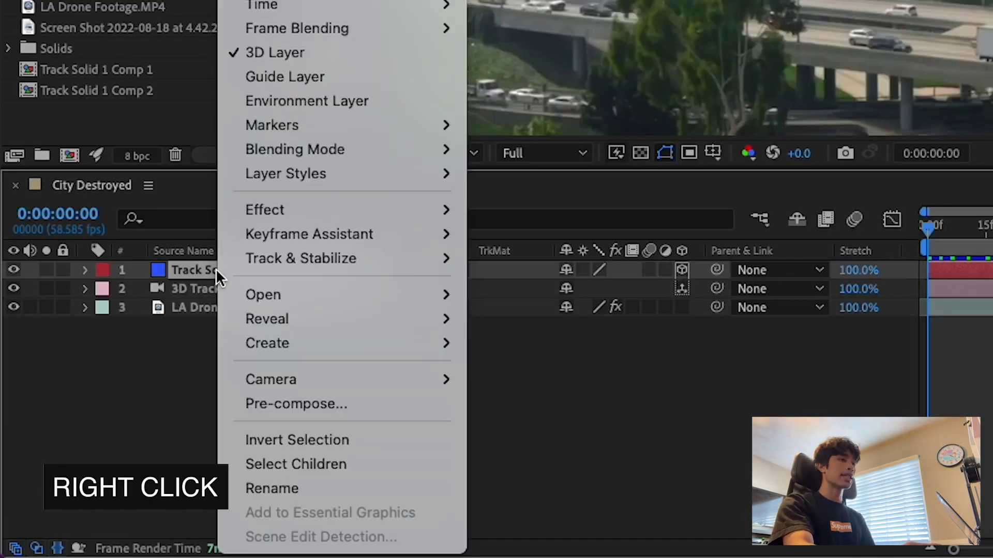
mouse_move(297, 381)
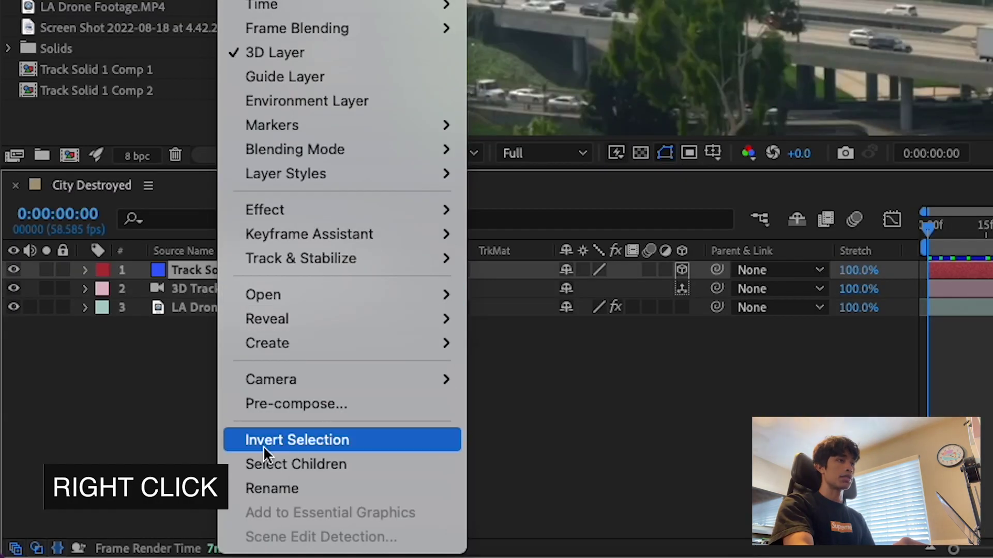
click(284, 404)
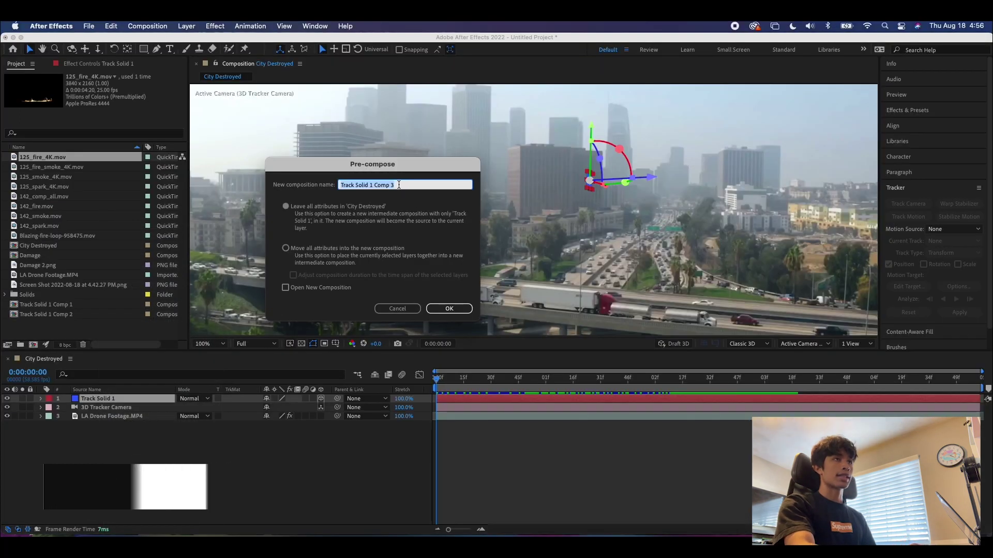
text(Destruction)
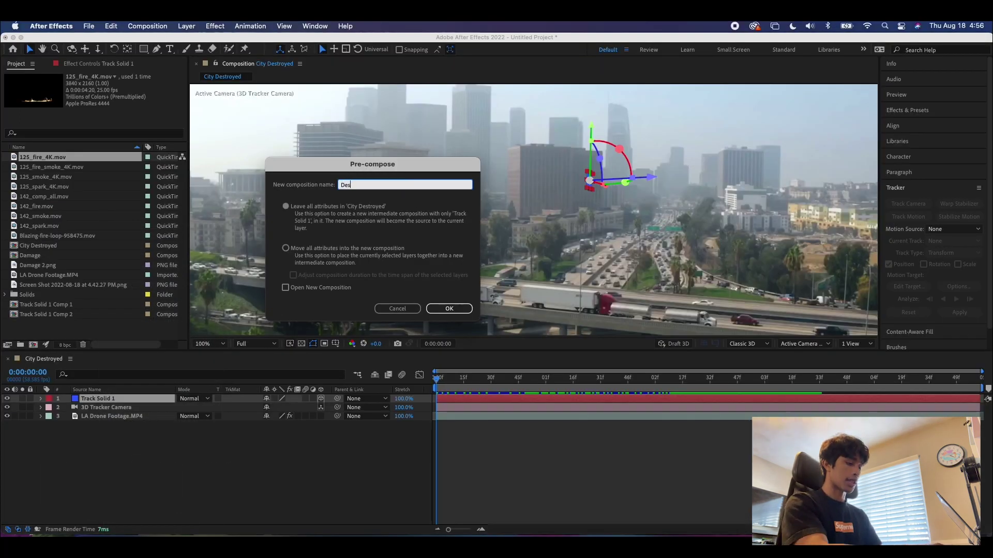
click(448, 308)
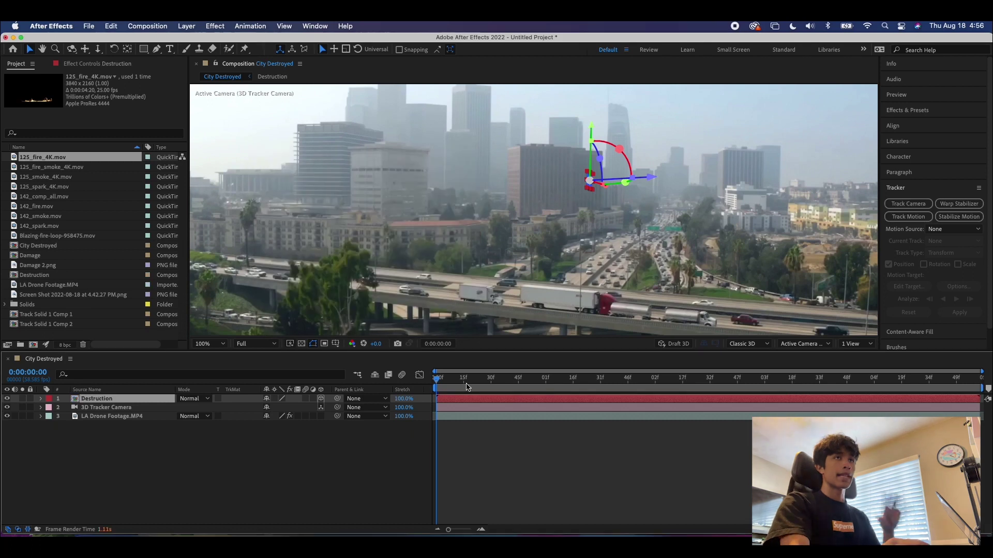
Preview the Destruction layer's motion against the drone footage over the first second
click(444, 382)
mouse_move(443, 381)
mouse_down()
mouse_move(525, 378)
mouse_move(446, 381)
mouse_up()
key(space)
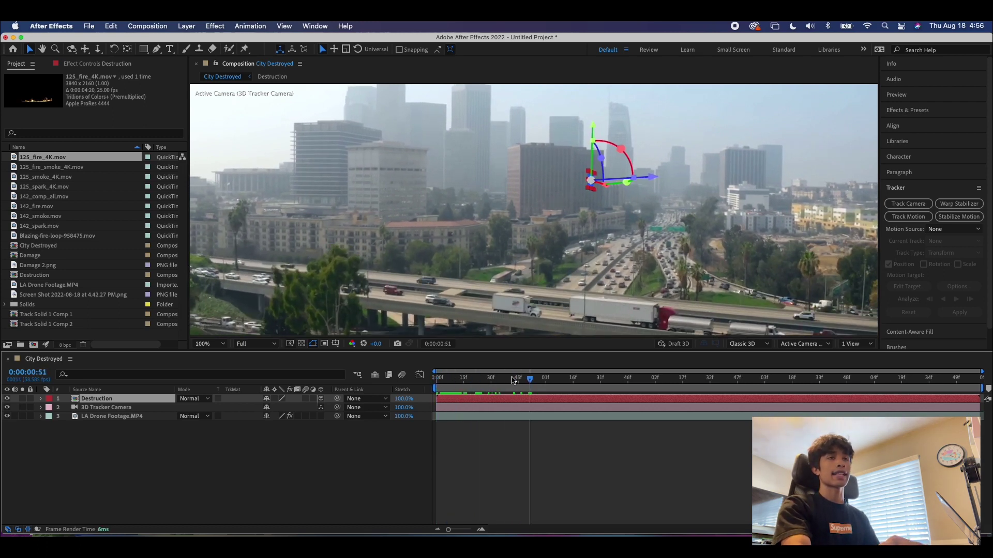
drag(529, 380, 467, 380)
scroll(470, 252, down, 1)
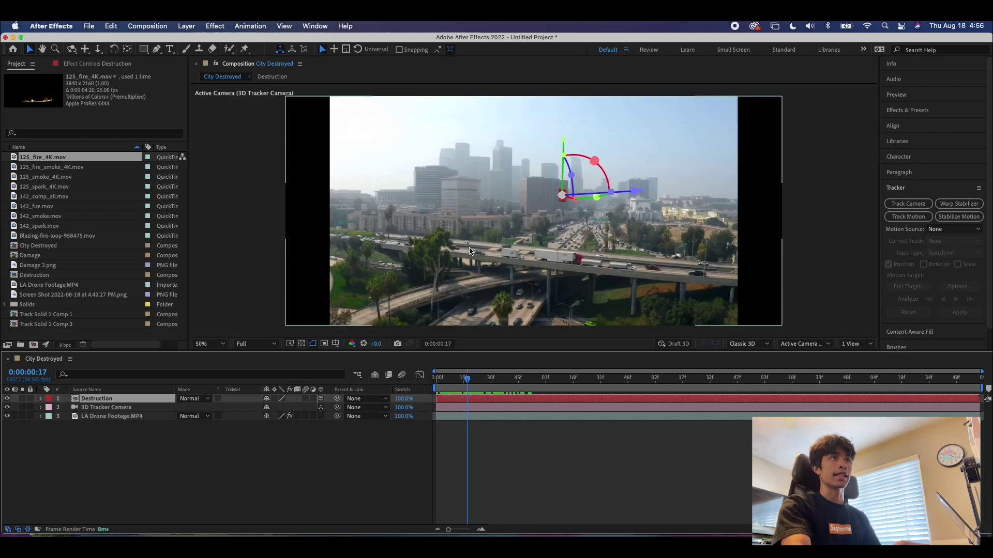
Redisplay the drone footage's 3D Camera Tracker points and create a second solid on the pale building's facade at 0:00:00:17
scroll(475, 175, up, 1)
click(95, 442)
click(98, 417)
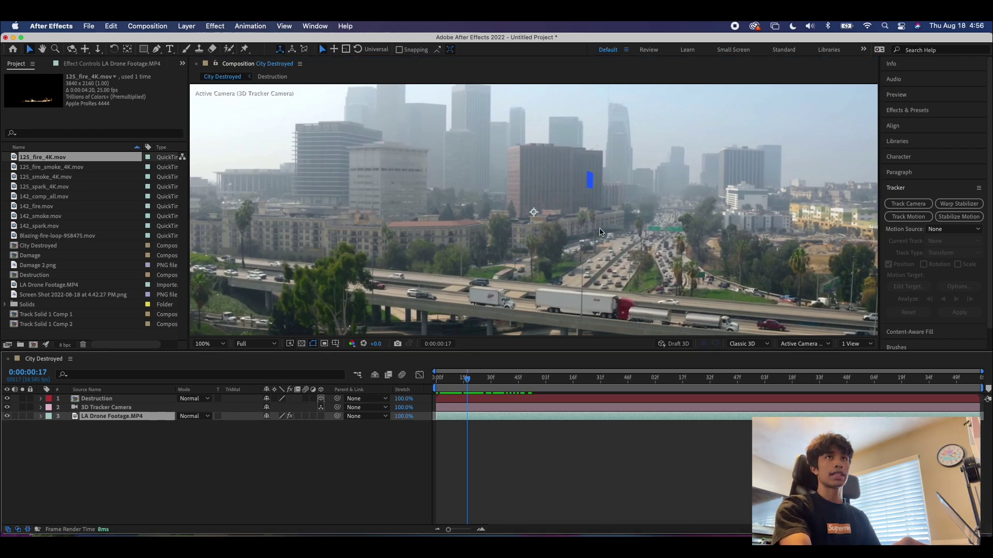
click(97, 64)
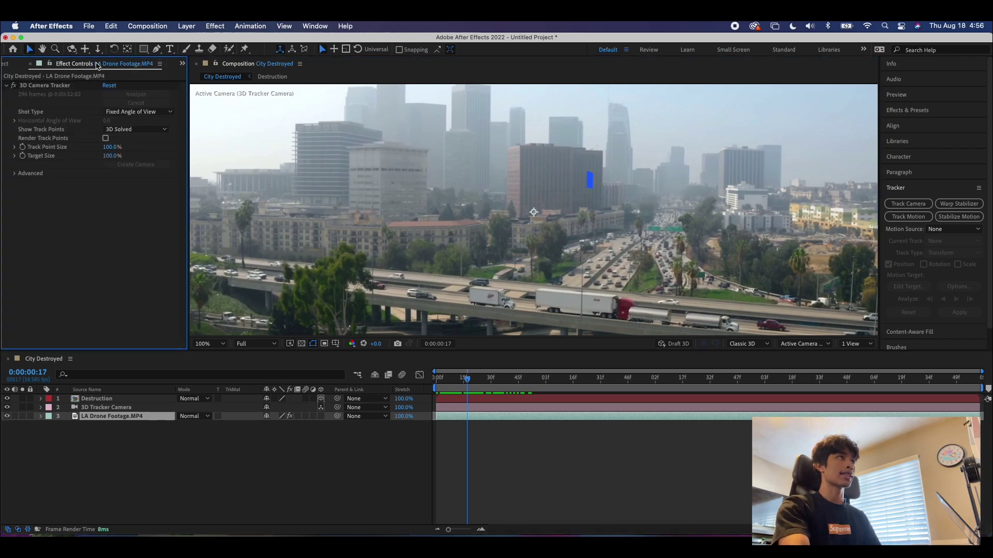
click(54, 86)
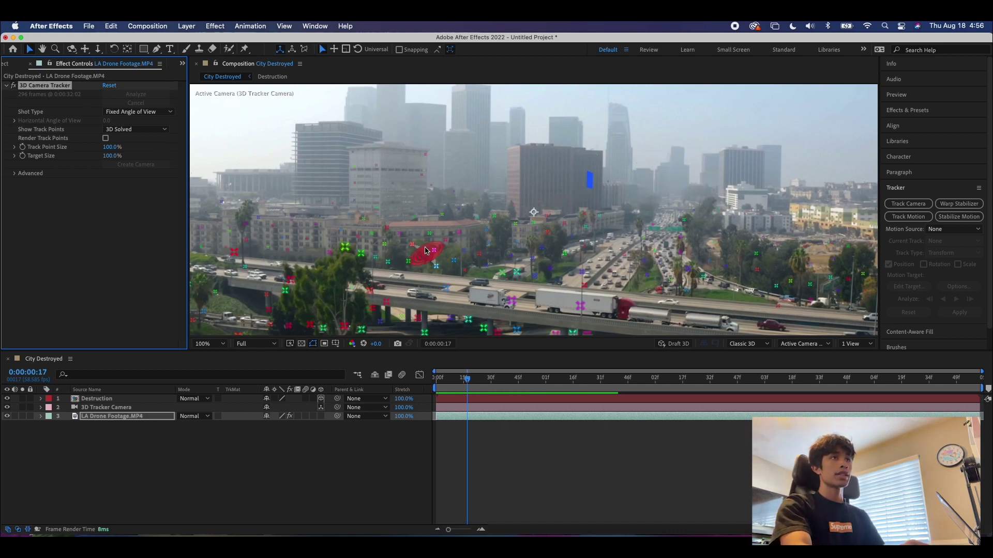
right_click(359, 157)
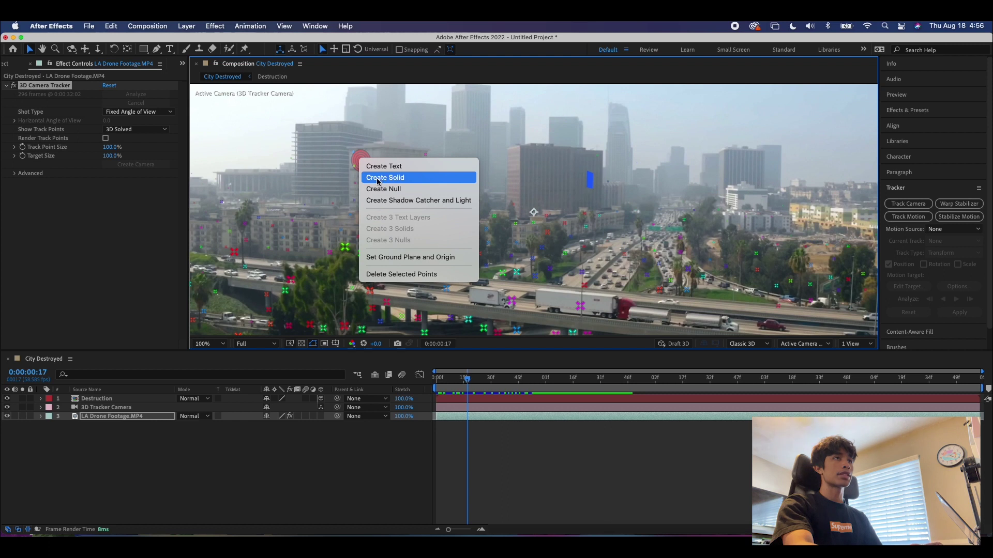
click(425, 178)
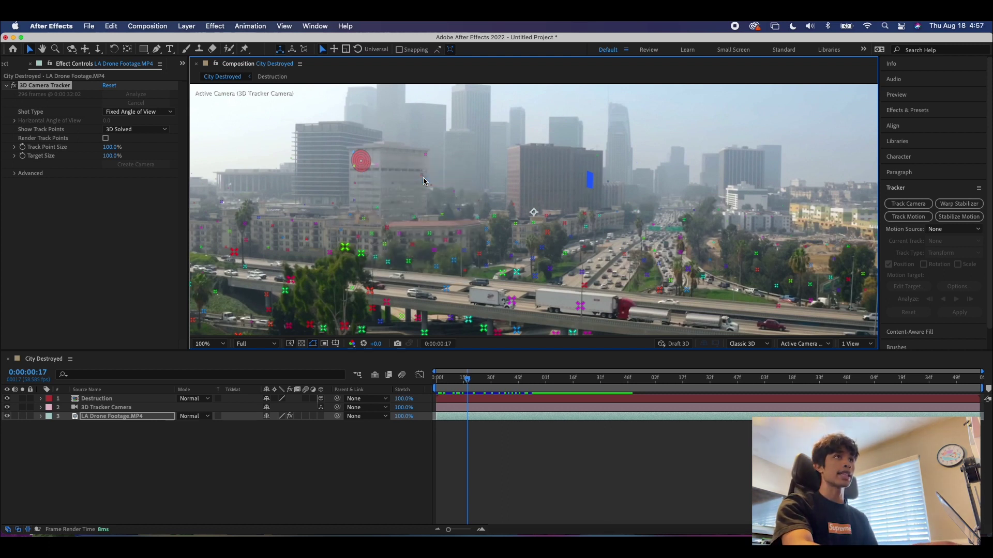
click(96, 401)
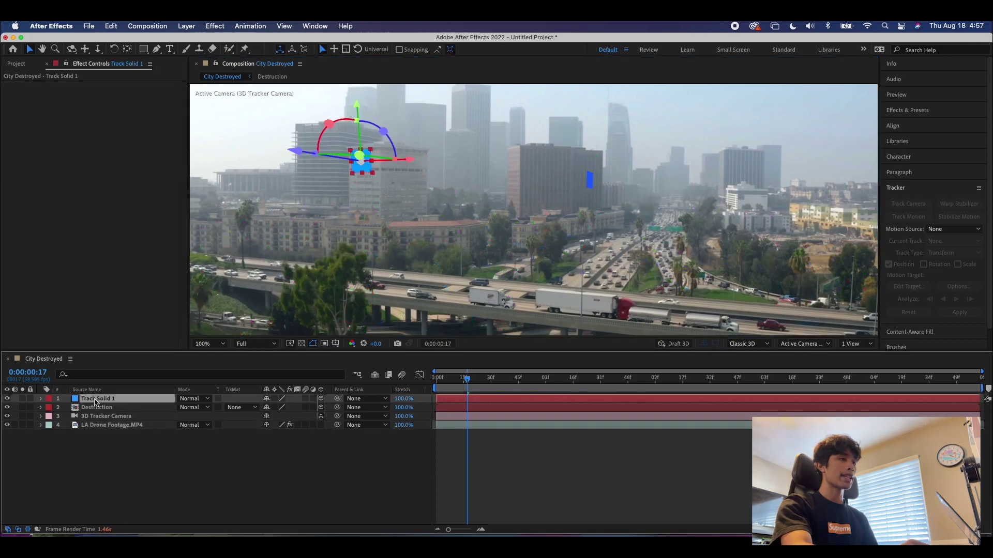
Pre-compose the pale building's Track Solid 1 layer into a new composition named Fire
right_click(97, 402)
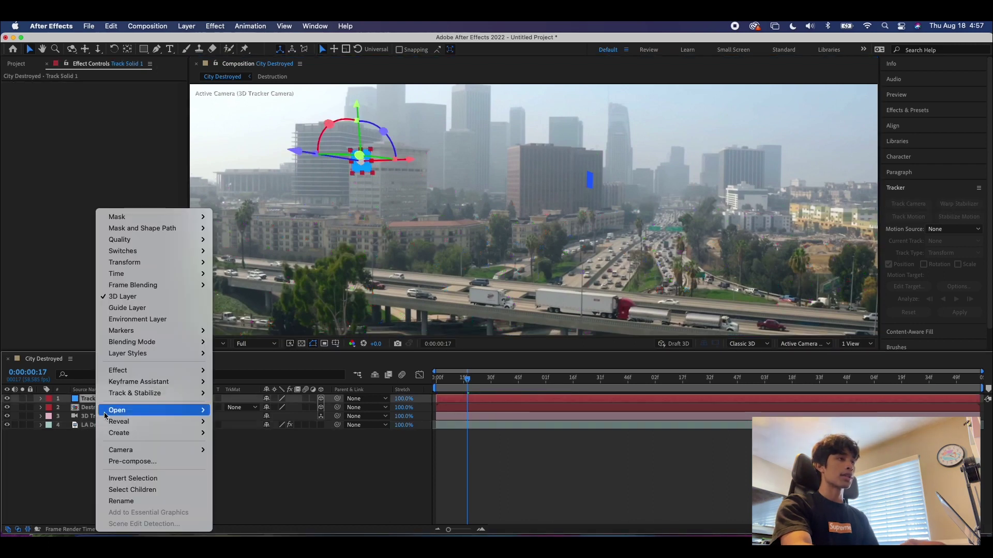
click(132, 461)
text(Fire)
click(449, 309)
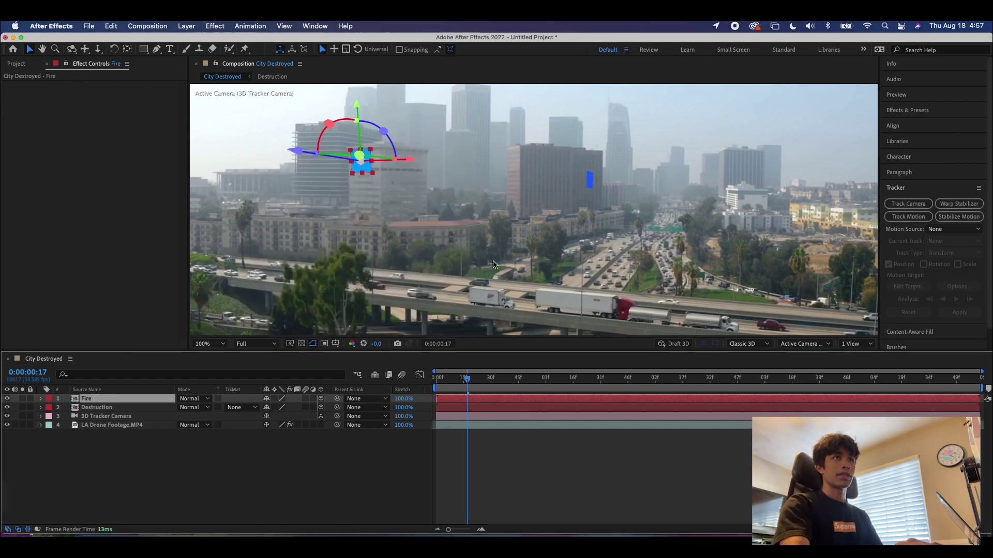
right_click(384, 487)
click(303, 461)
Create a third tracked solid from the drone footage's camera tracker points on the distant dark high-rise beyond the freeway
click(134, 425)
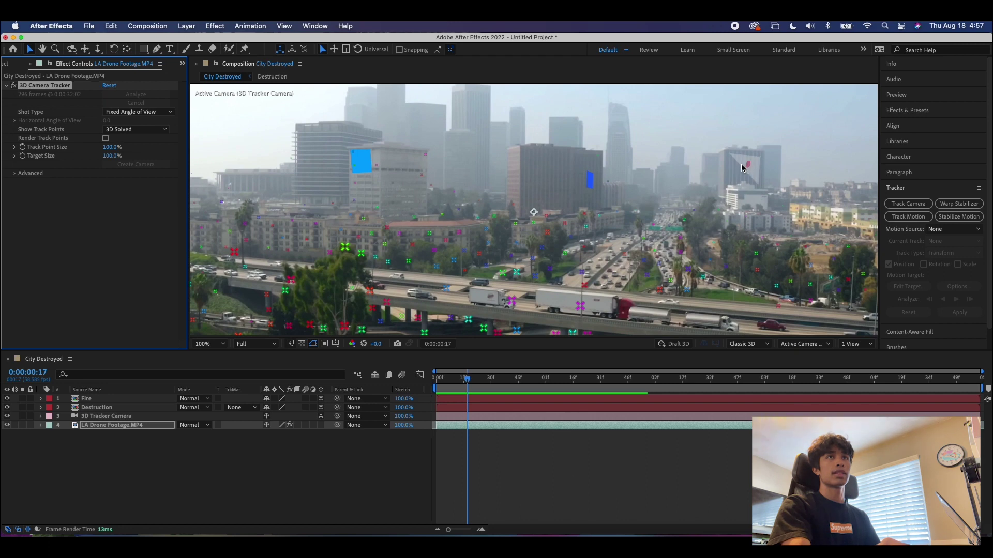
right_click(743, 167)
click(762, 190)
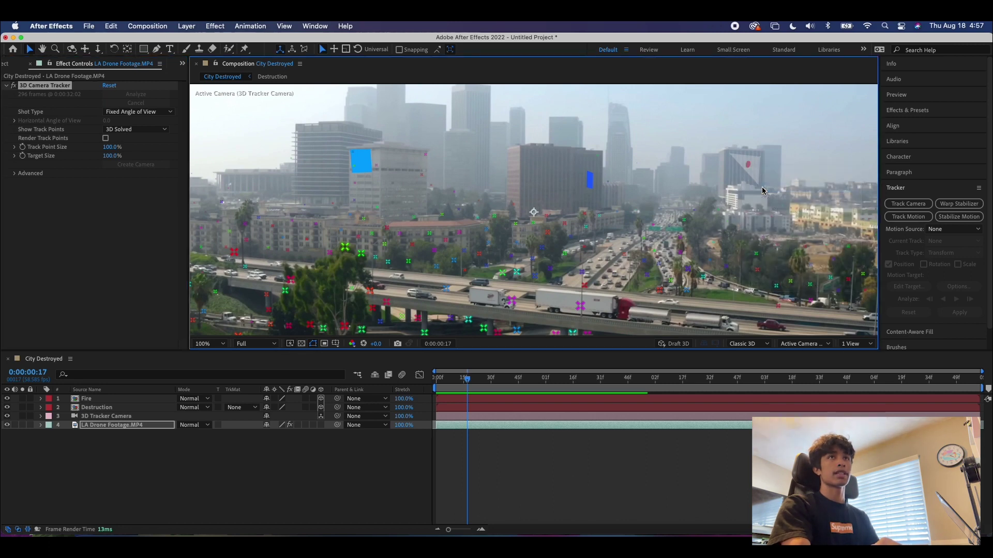
Scrub through the shot to check how the three tracked solids follow their buildings
drag(462, 386, 784, 373)
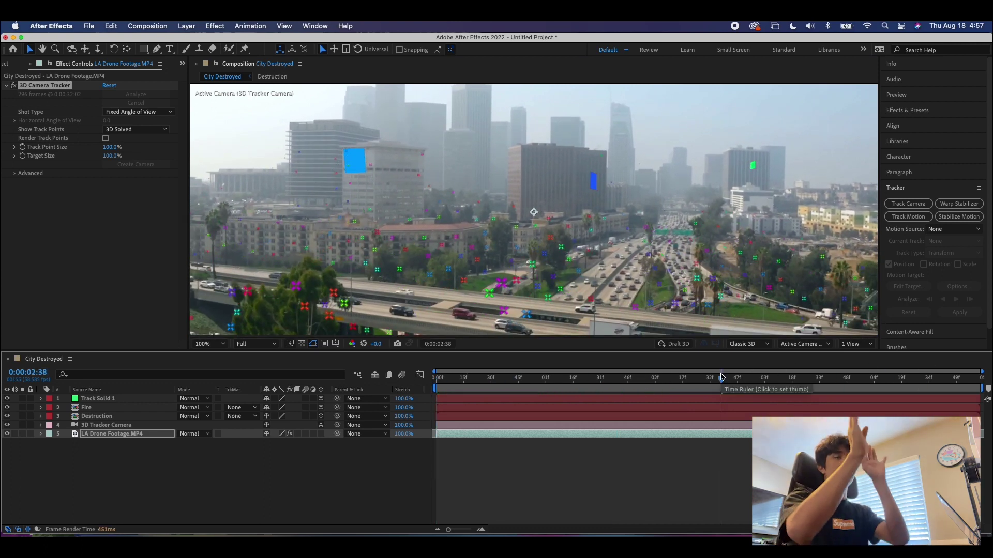
drag(723, 376, 522, 383)
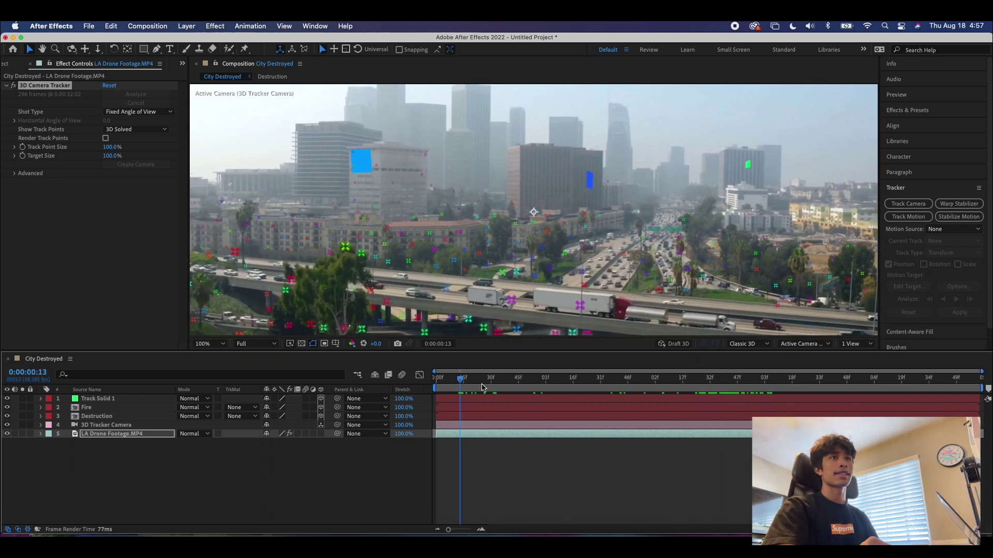
key(Home)
click(661, 381)
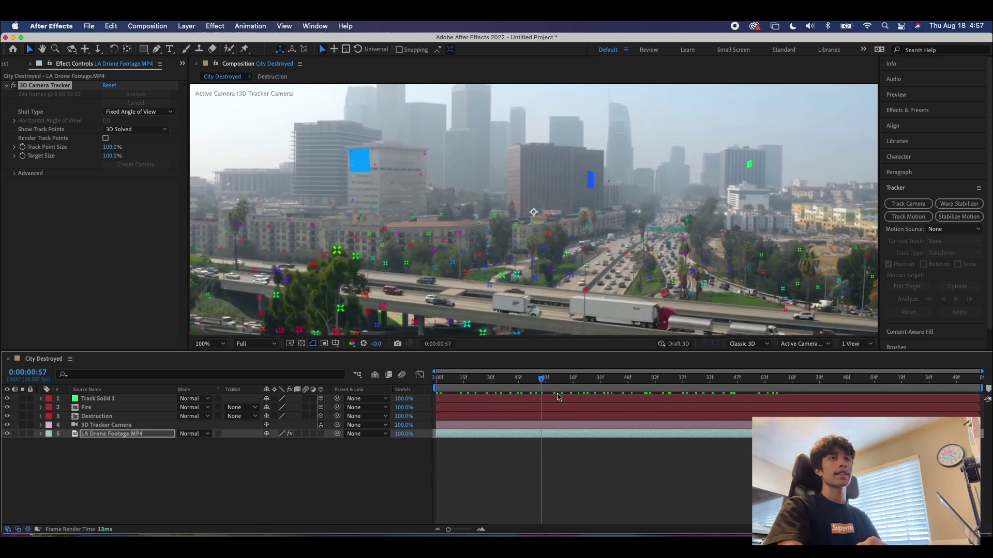
drag(663, 388, 487, 387)
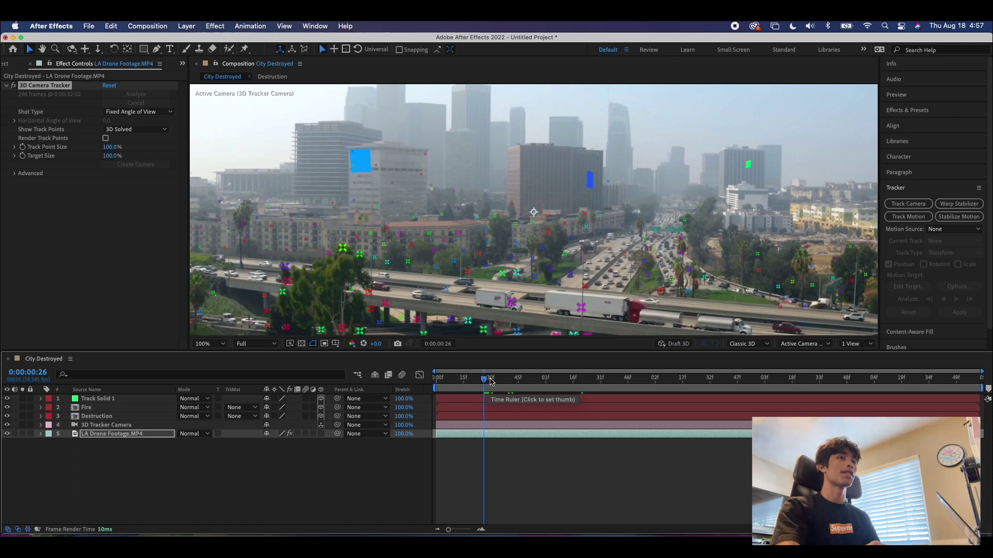
Return to 0:00:00:00 and pre-compose the green Track Solid 1 layer into a new composition named Smoke
drag(491, 382, 436, 382)
click(119, 400)
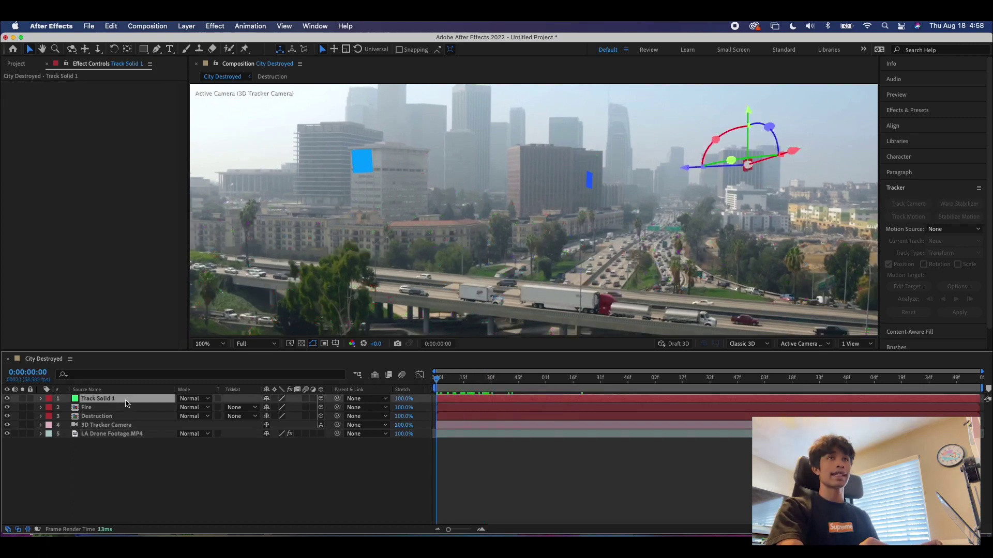
right_click(115, 400)
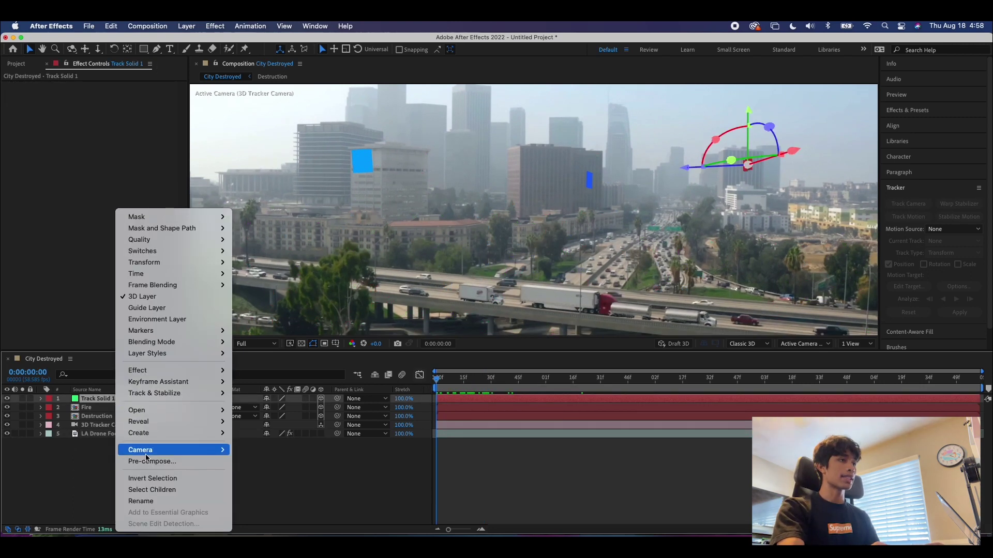
click(148, 460)
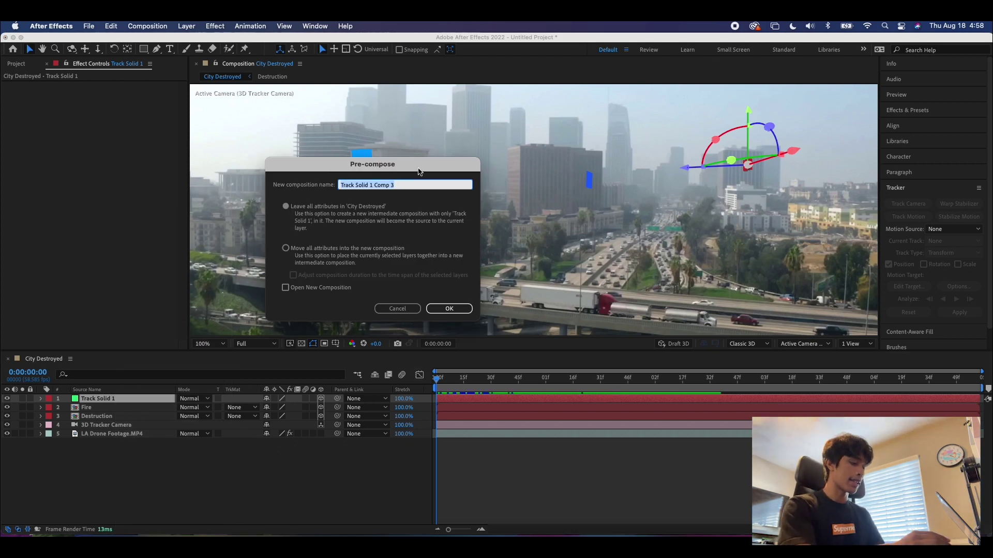
text(Smoke)
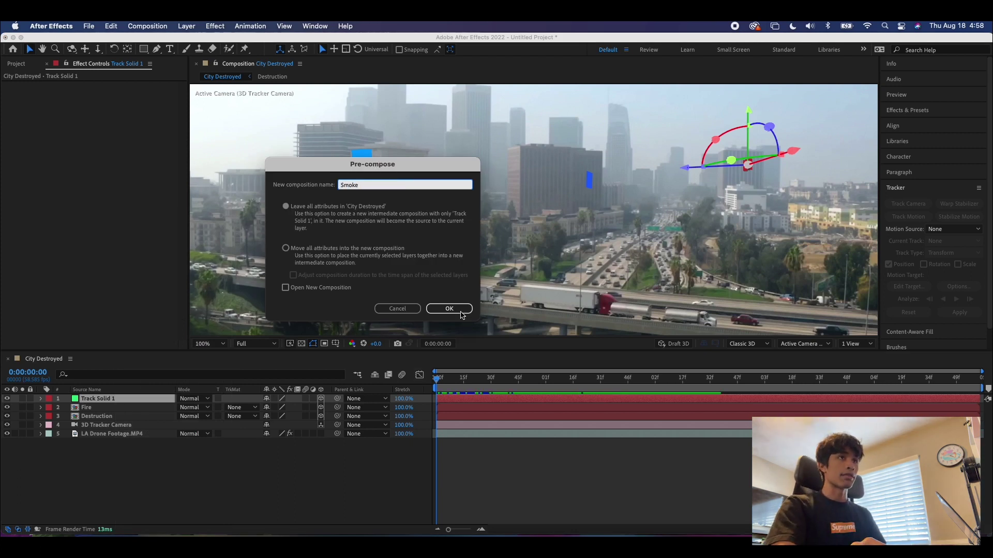
click(461, 311)
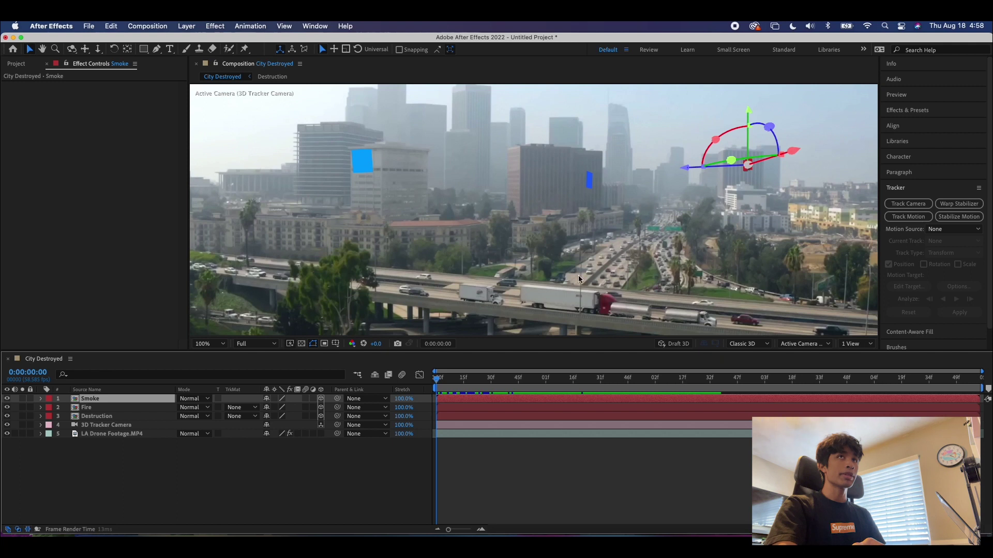
Check which building each of the Smoke, Fire and Destruction layers belongs to
click(96, 399)
click(98, 409)
click(100, 417)
click(98, 401)
click(534, 518)
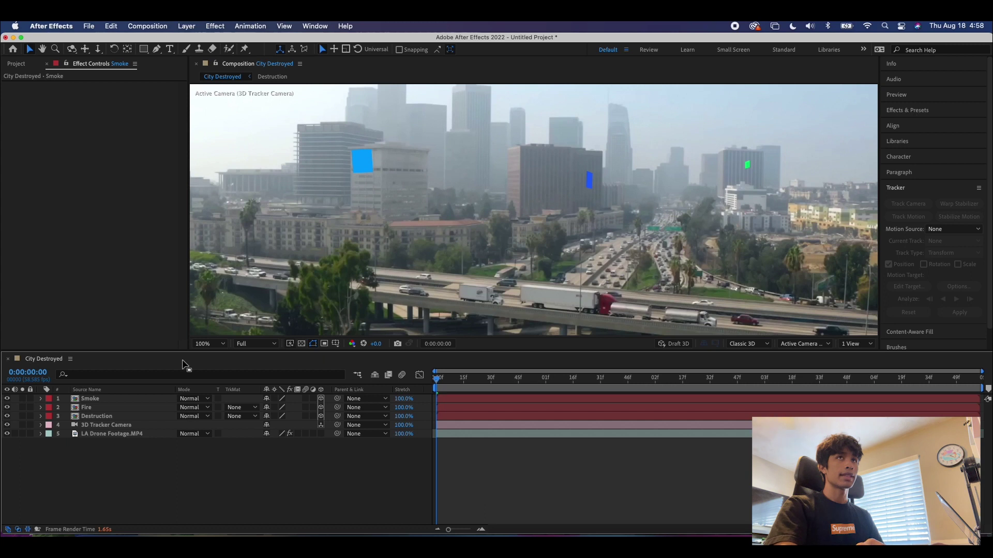
Set the Smoke layer's label colour to Green and the Fire layer's label colour to Blue
click(50, 399)
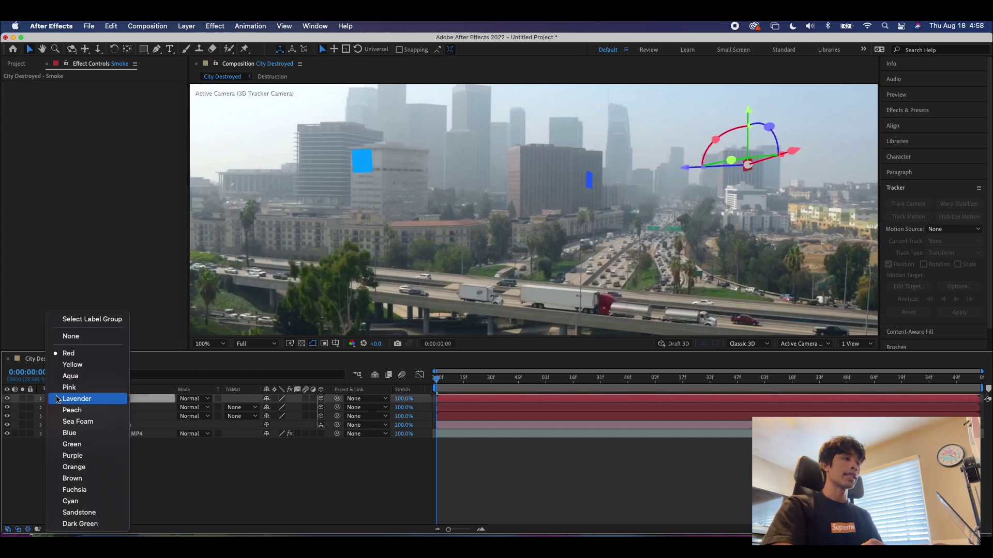
click(65, 376)
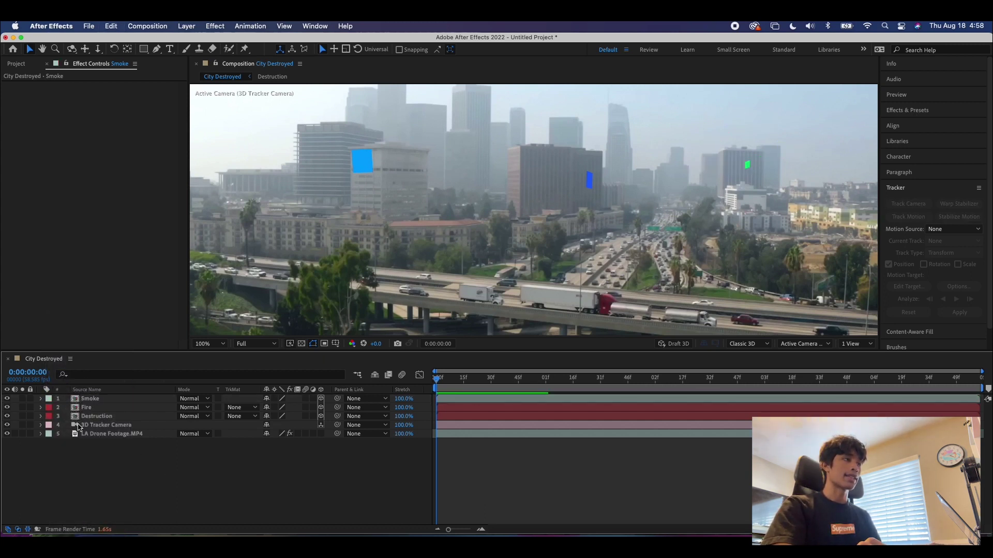
click(49, 400)
click(72, 444)
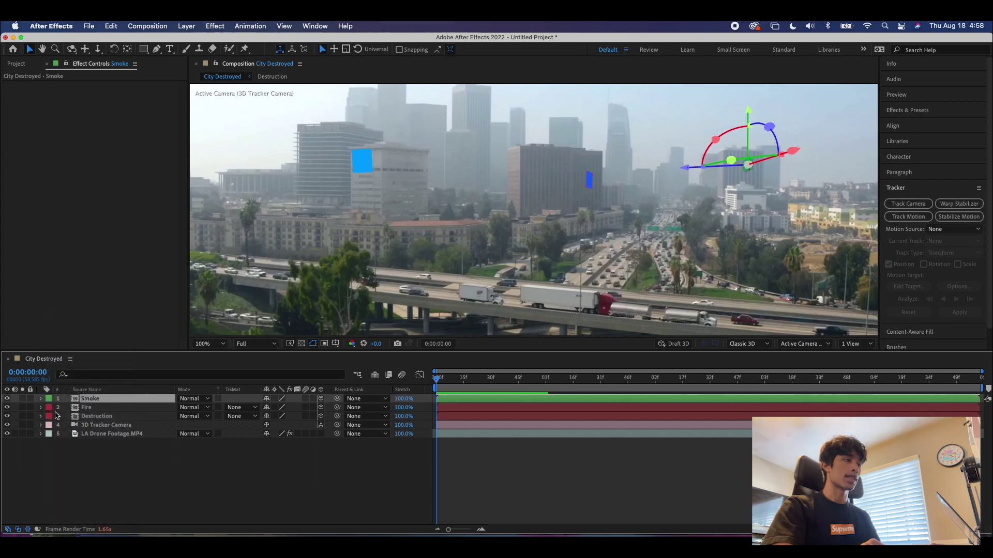
click(50, 408)
click(69, 433)
click(102, 418)
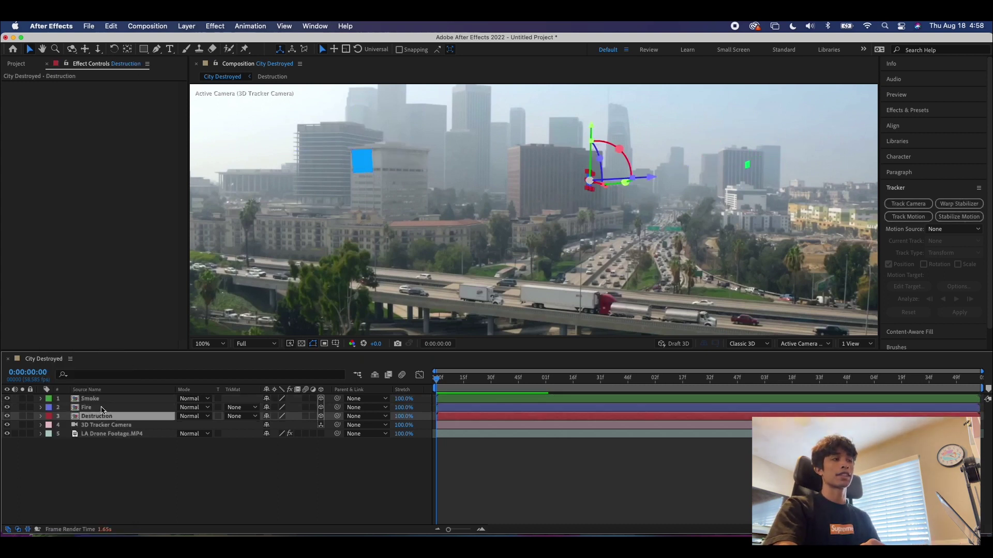
click(107, 403)
click(481, 455)
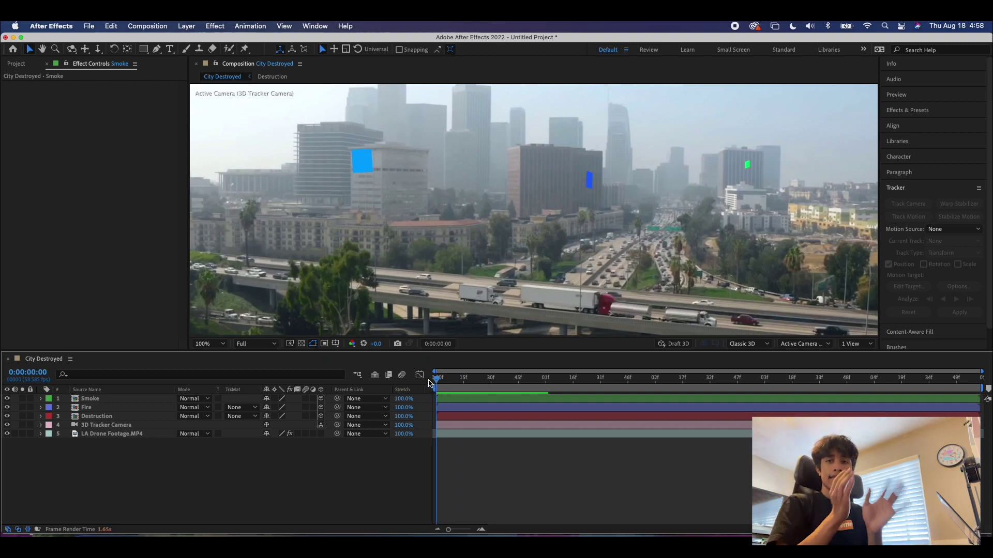
Open the Destruction pre-composition and show its full frame at 50% magnification
click(129, 417)
click(138, 418)
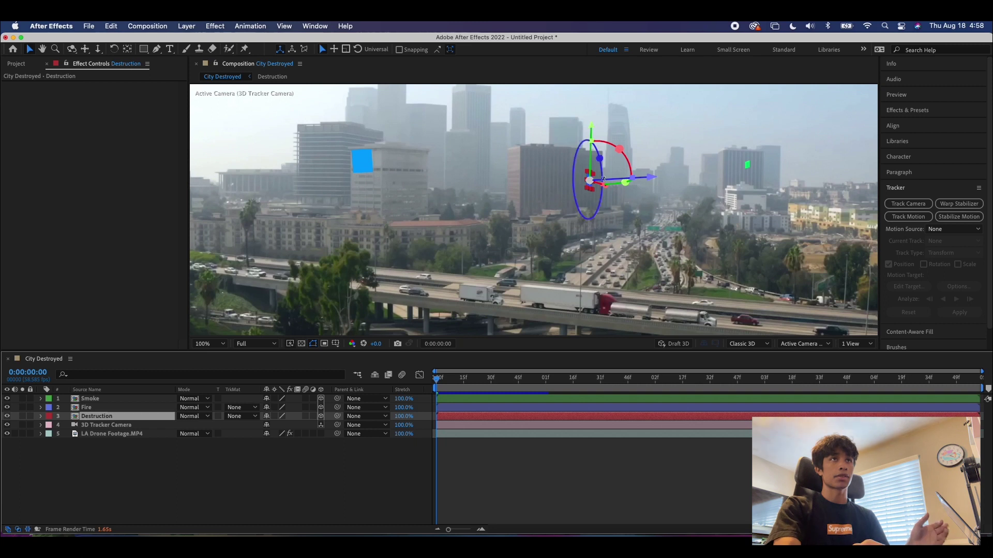
double_click(116, 420)
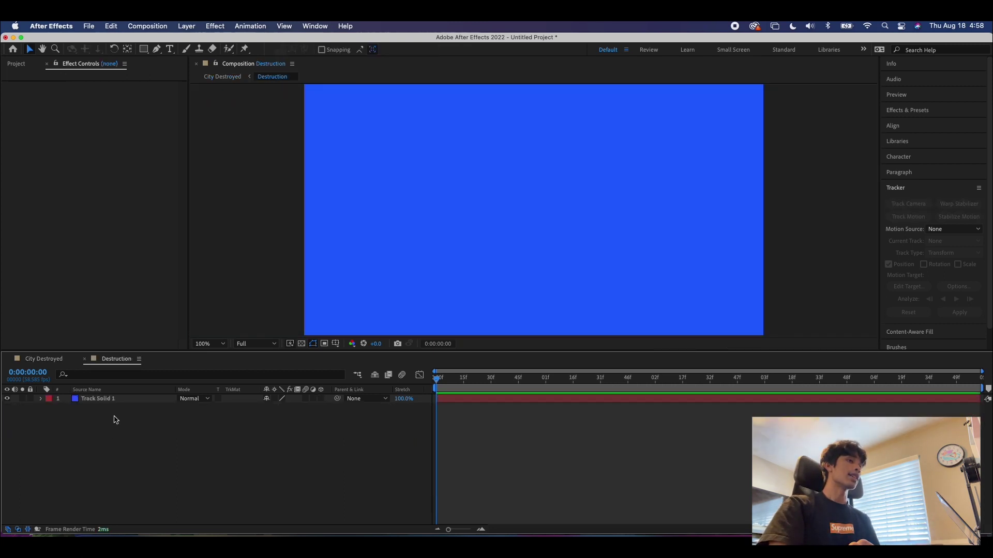
scroll(433, 198, down, 2)
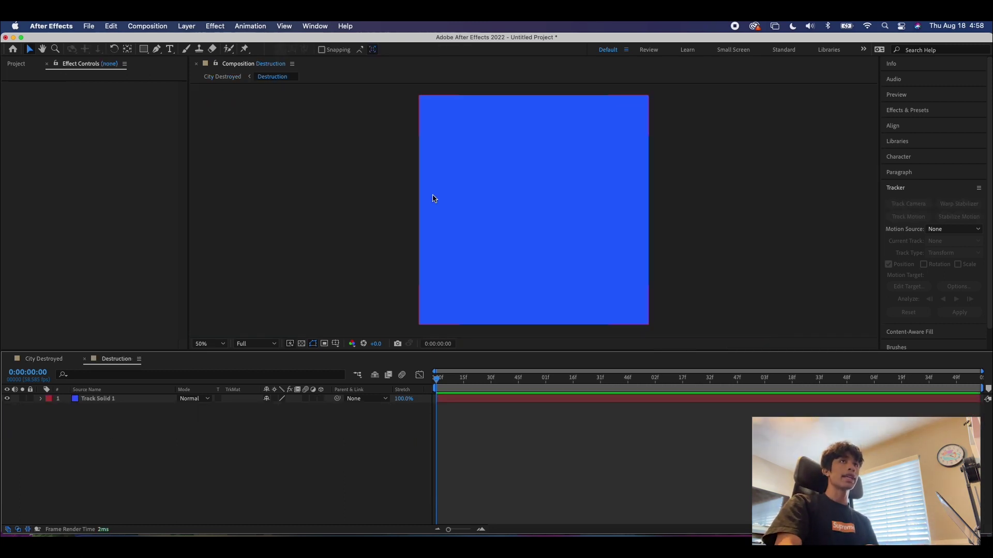
click(302, 124)
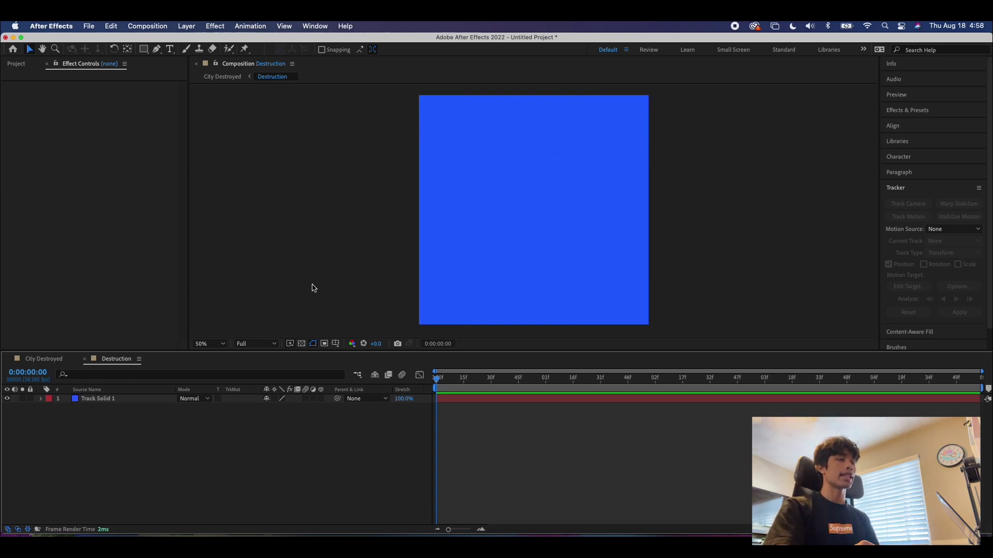
Compare the City Destroyed and Destruction compositions to see how the tracked layer relates to its source
click(58, 359)
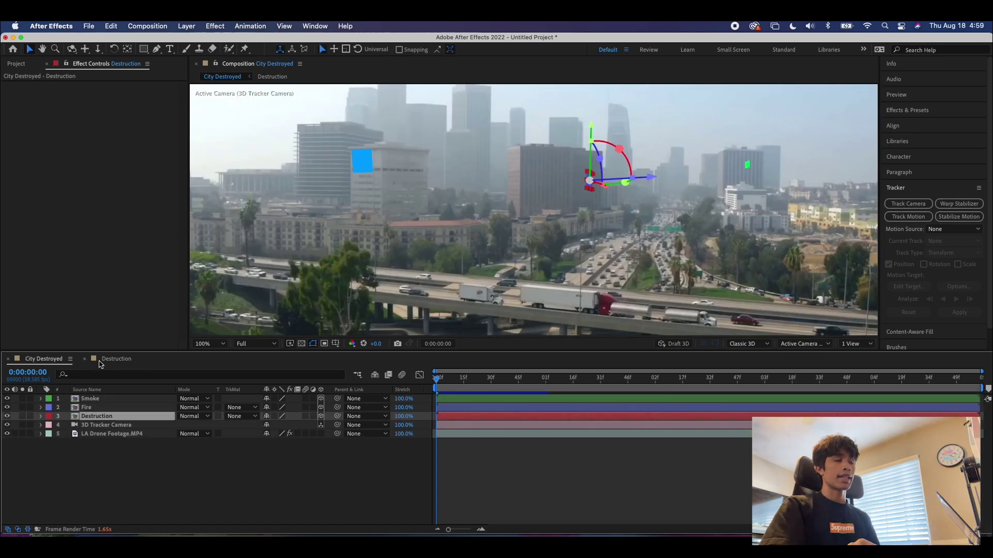
click(116, 365)
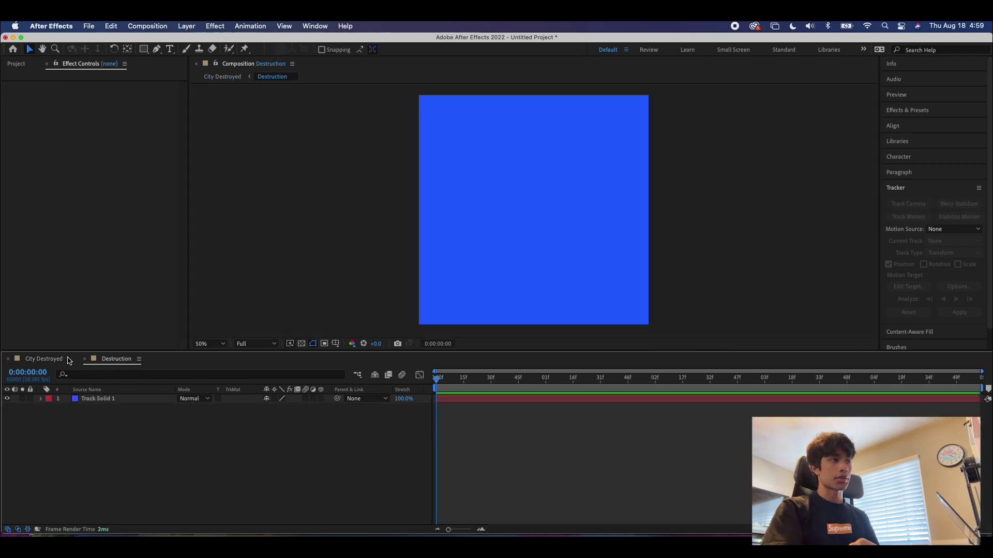
click(44, 360)
scroll(527, 234, down, 2)
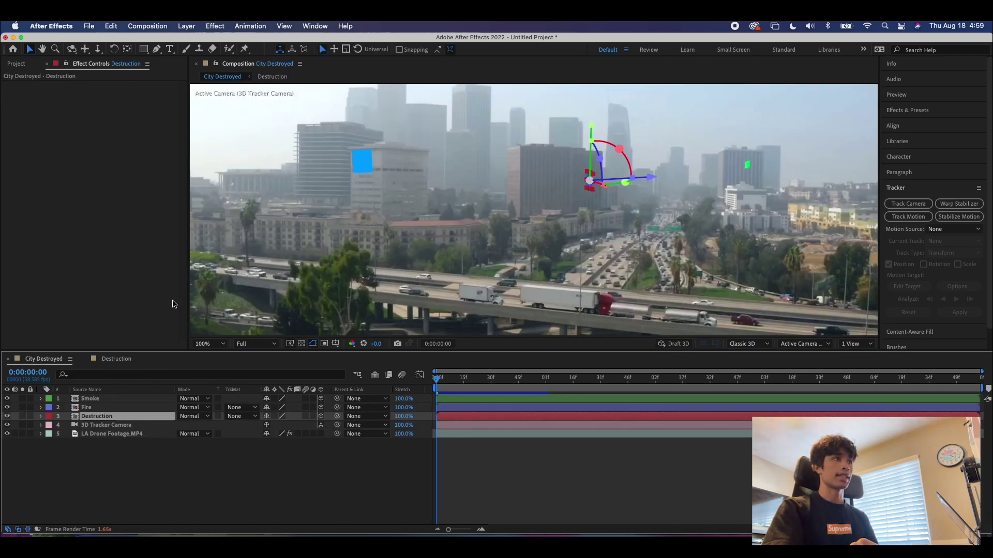
double_click(496, 233)
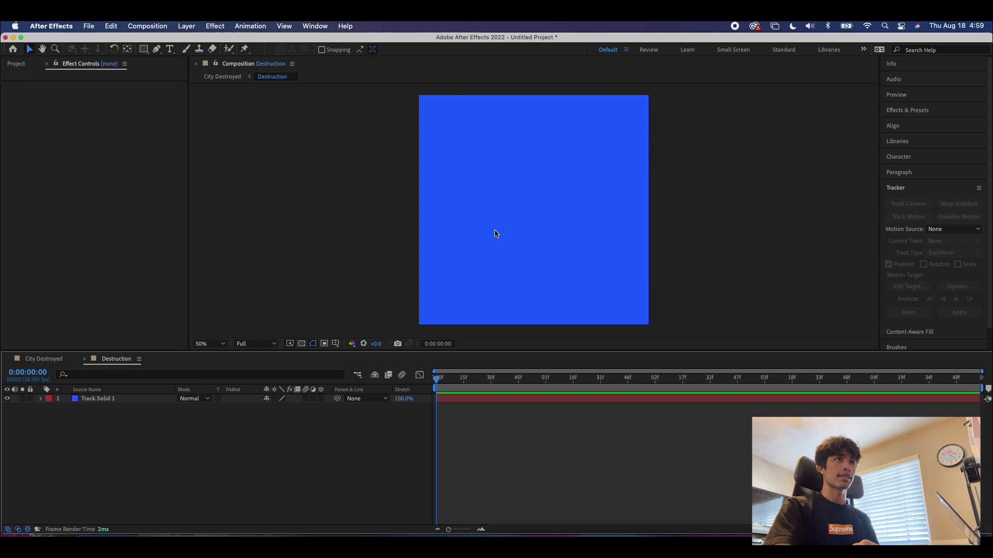
Replace Track Solid 1 in the Destruction composition with the Damage composition and nudge it very slightly to the right
click(95, 399)
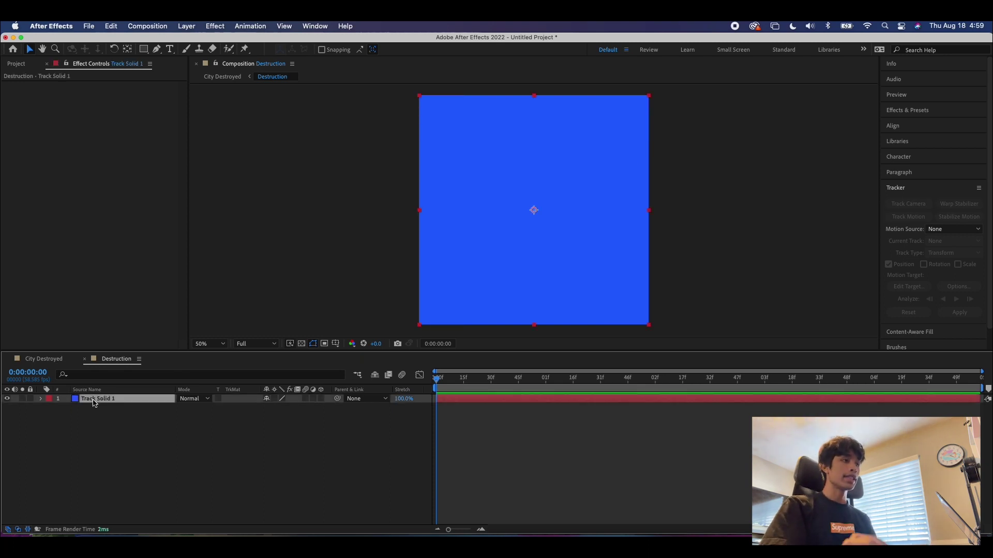
key(Delete)
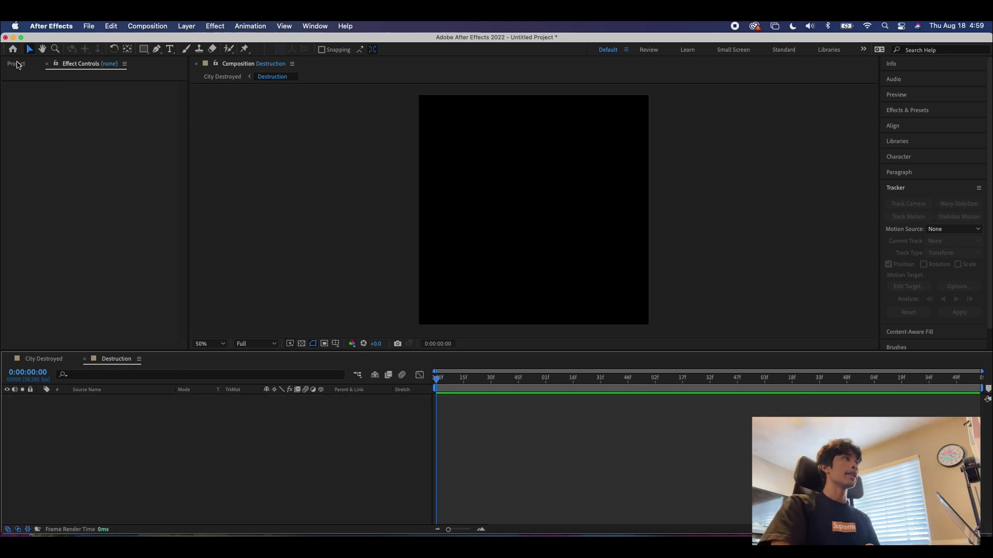
click(17, 64)
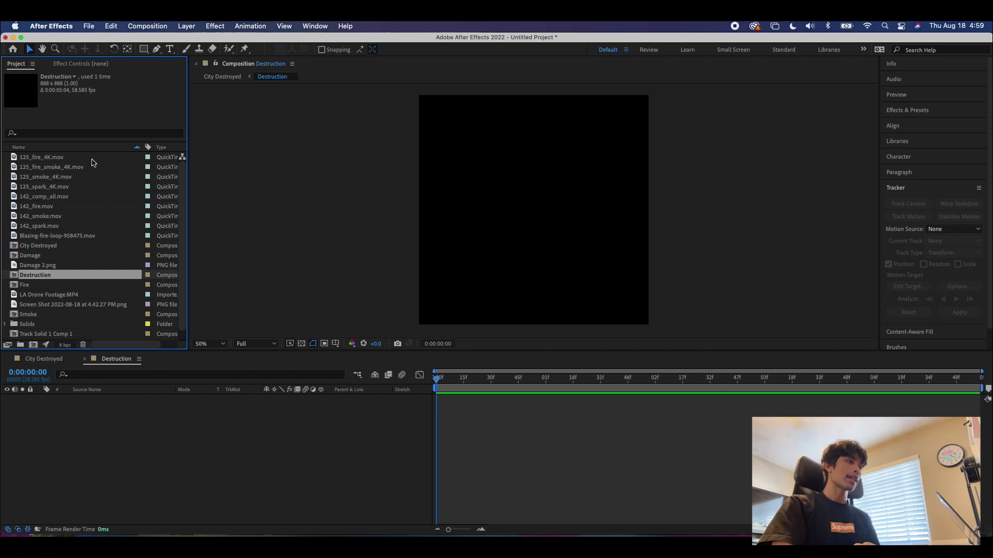
click(80, 177)
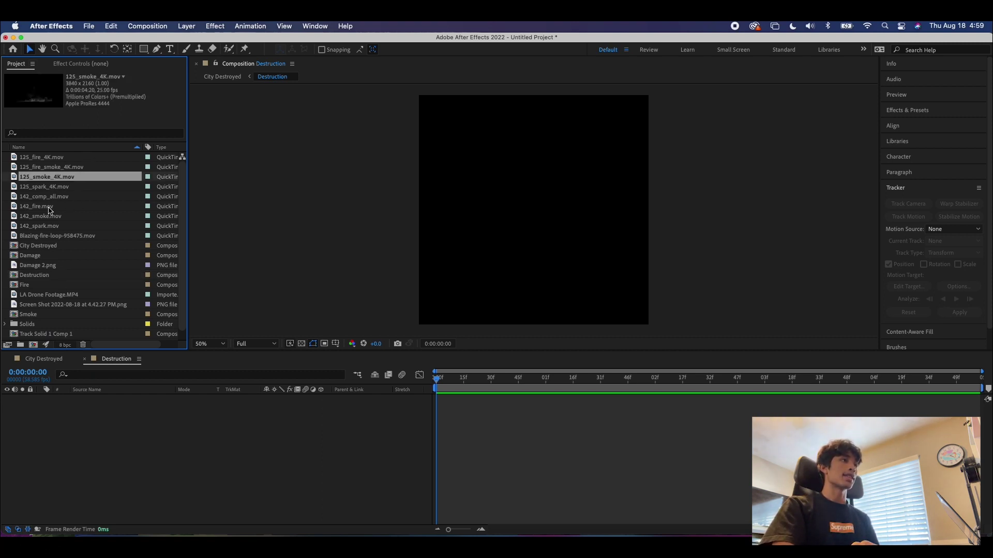
drag(46, 253, 64, 442)
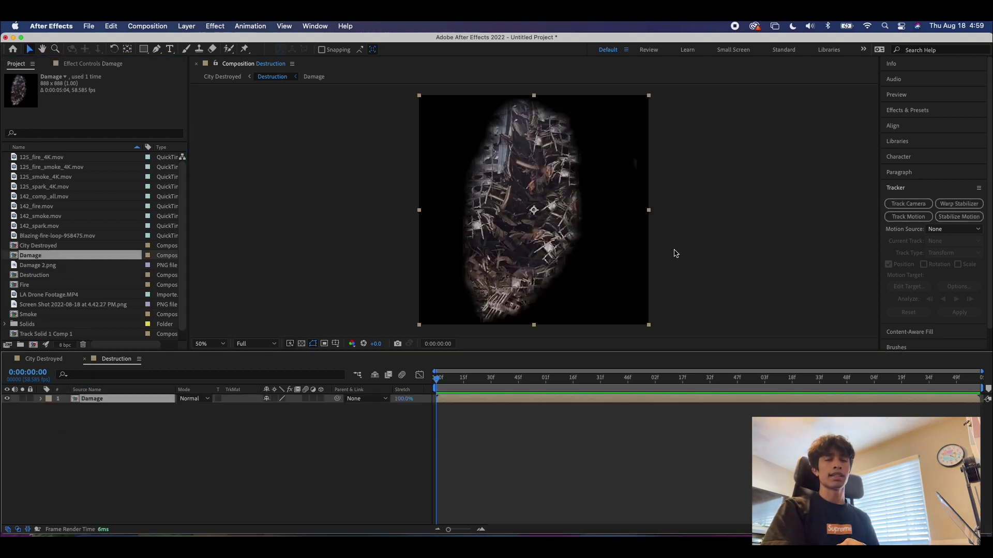
click(771, 229)
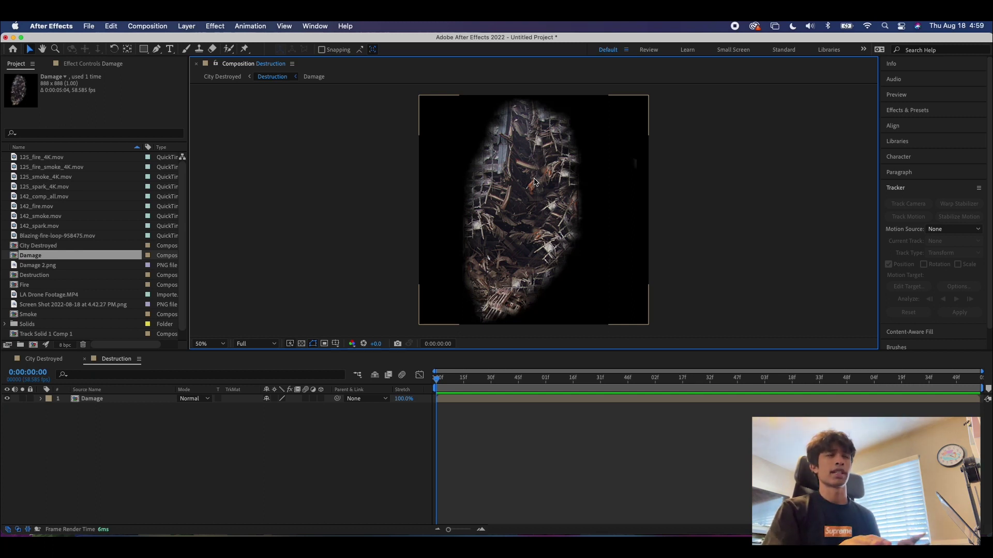
drag(539, 225, 540, 225)
click(774, 215)
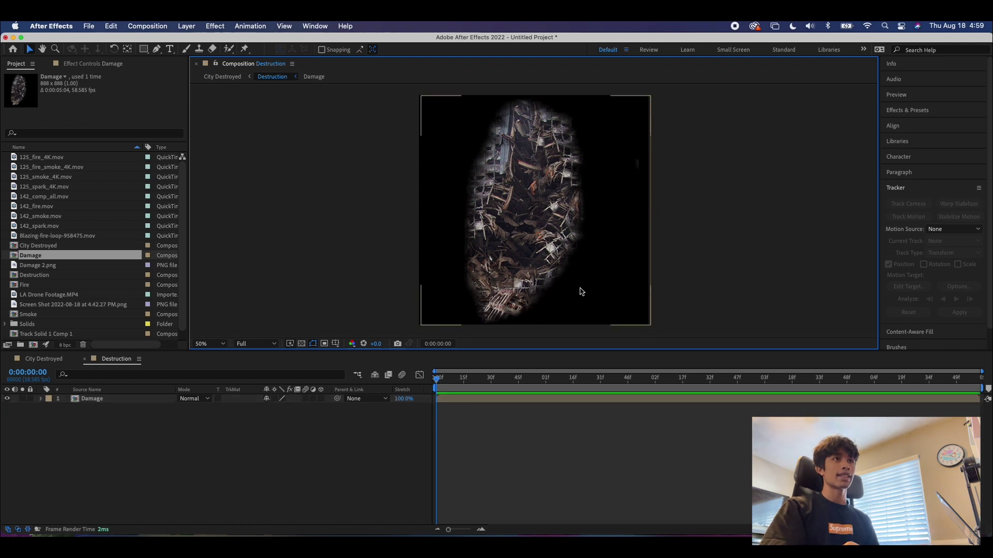
Return to the City Destroyed composition and select the Destruction layer on the central brown building
click(45, 359)
click(617, 233)
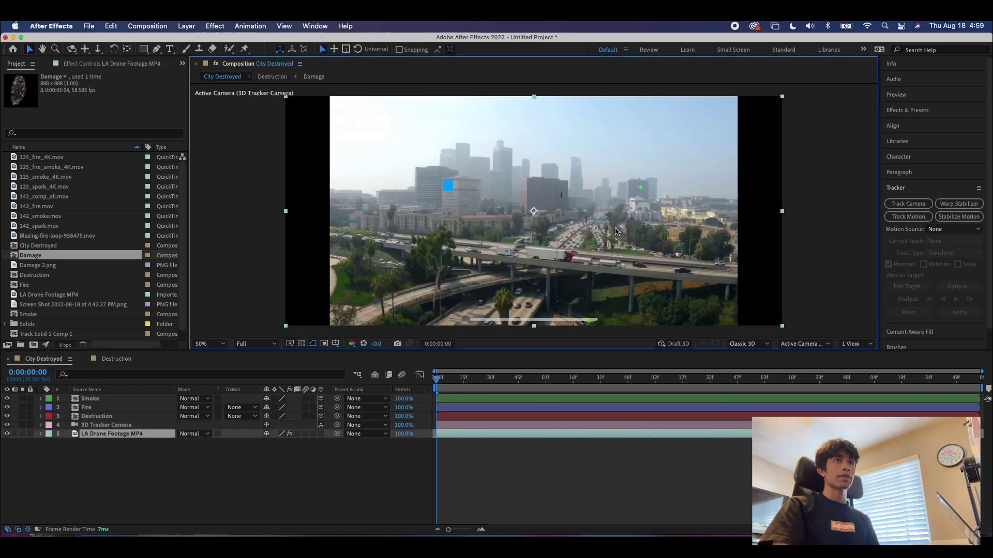
scroll(558, 205, up, 3)
scroll(591, 201, down, 3)
scroll(581, 200, up, 6)
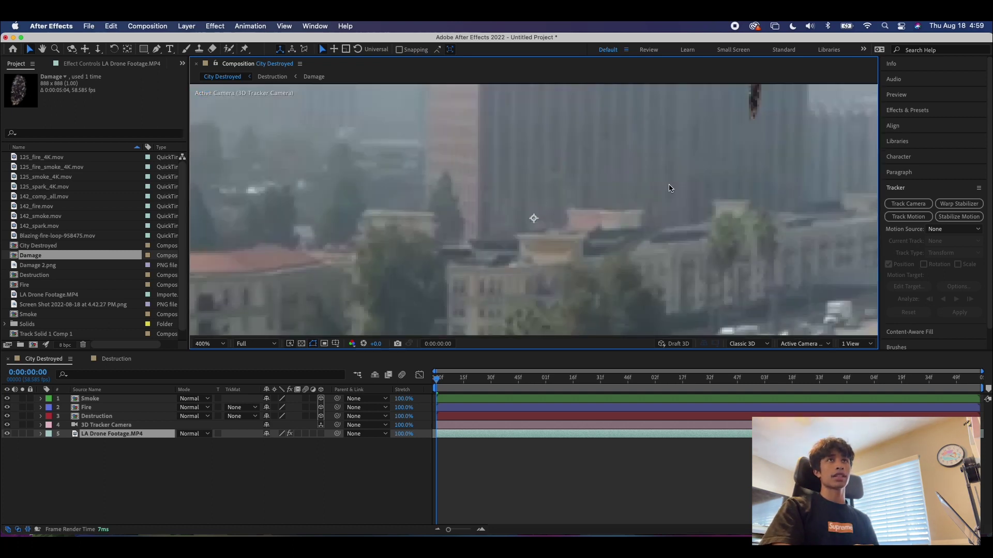
scroll(670, 188, down, 1)
scroll(670, 186, down, 1)
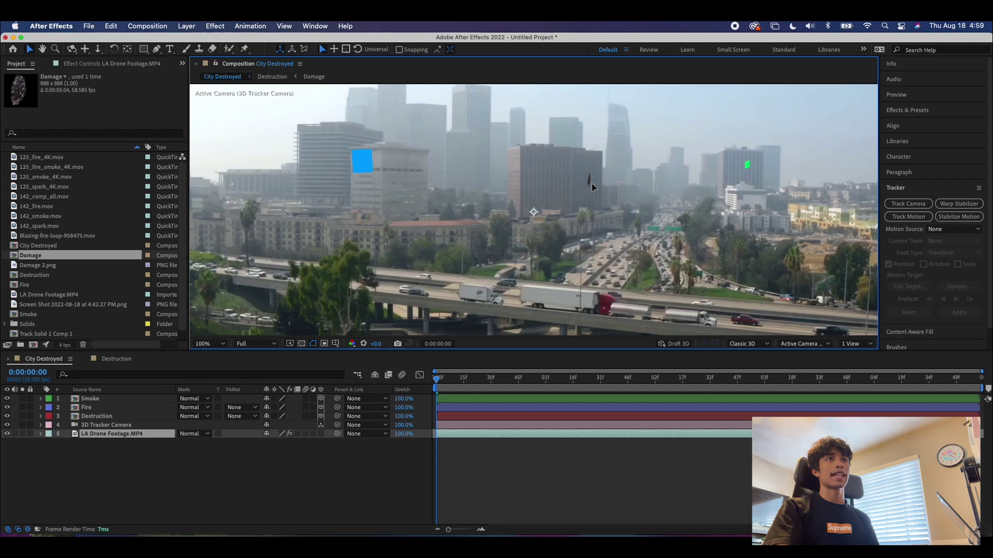
click(122, 418)
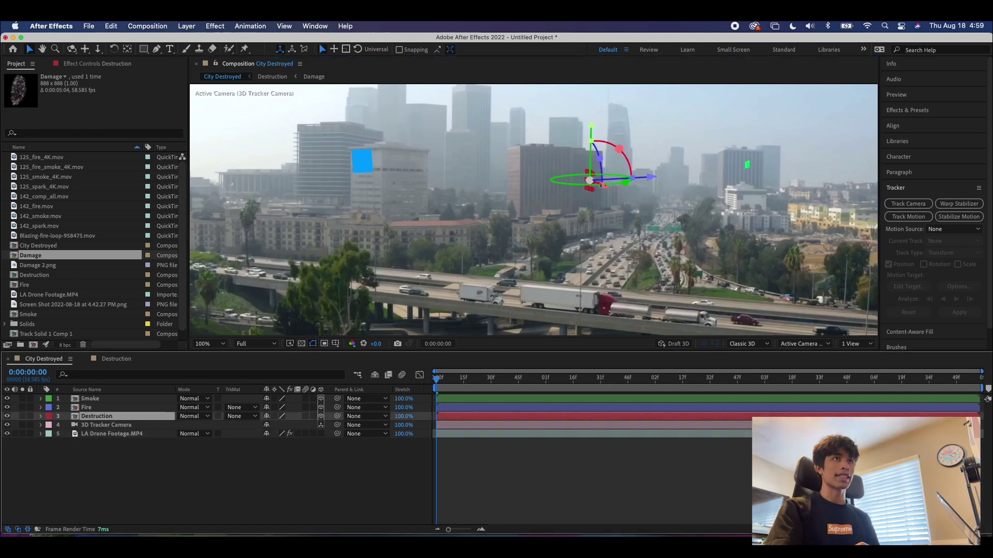
Enlarge the Destruction layer and rotate it in 3D so the damage faces the camera beside the brown building
scroll(600, 215, up, 1)
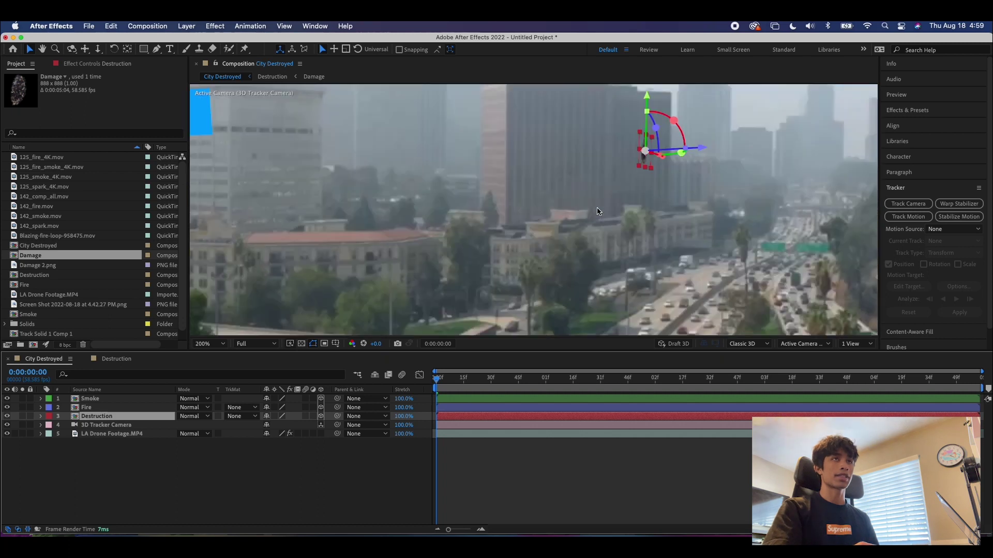
scroll(646, 158, up, 1)
key(h)
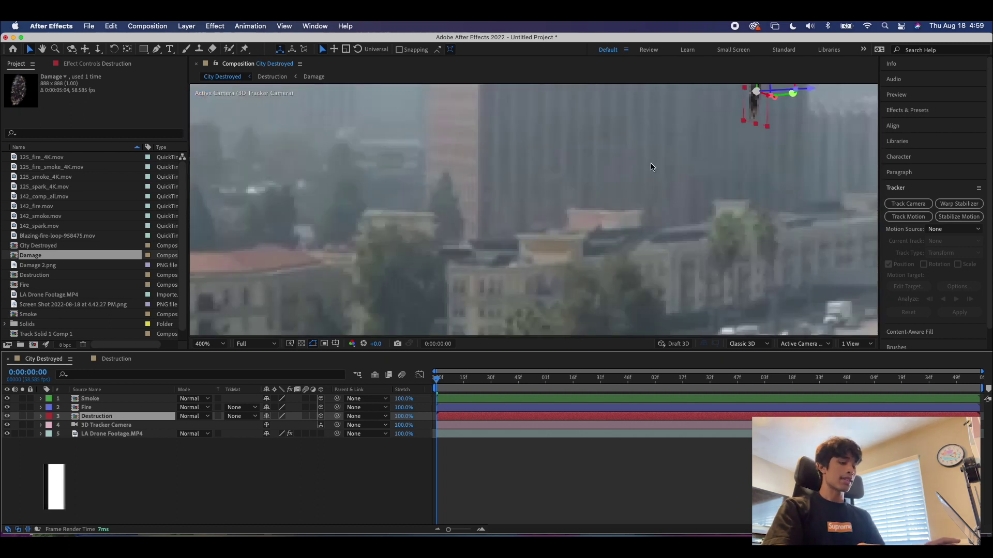
drag(795, 170, 512, 294)
key(v)
drag(469, 230, 446, 223)
drag(480, 284, 480, 302)
drag(446, 223, 430, 224)
drag(510, 207, 500, 231)
drag(621, 241, 570, 238)
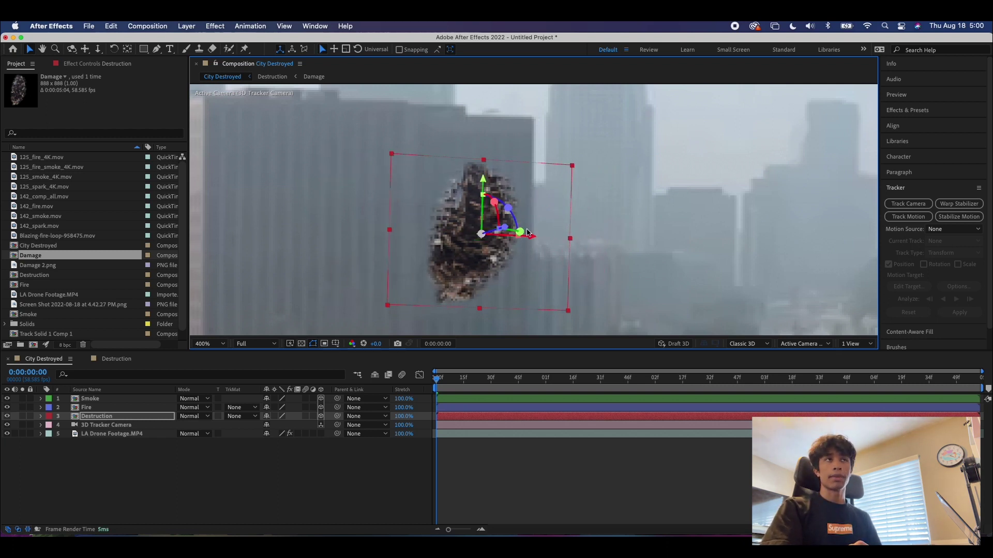
Fit the Destruction layer onto the brown building's wall by tilting it counter-clockwise, enlarging it slightly and moving it left
drag(509, 207, 500, 201)
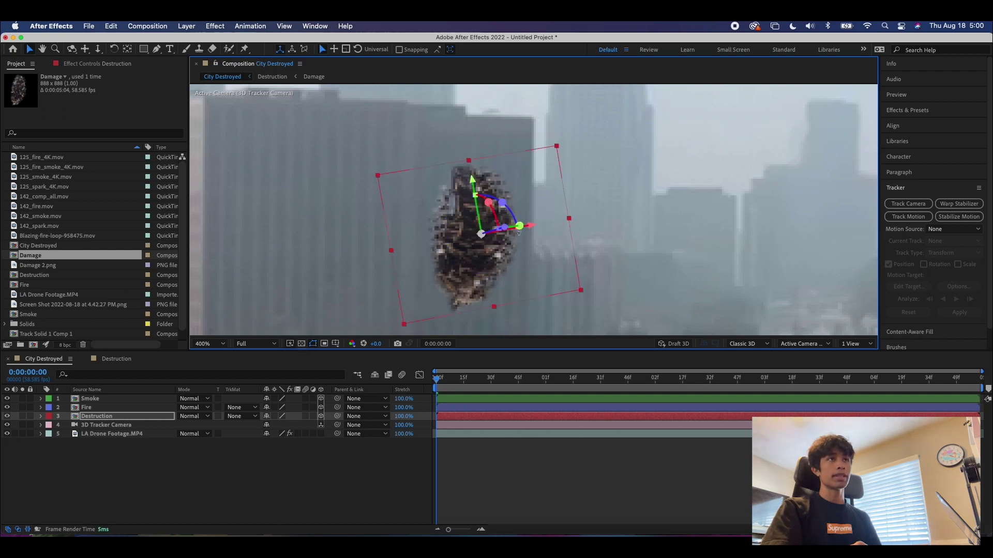
drag(385, 253, 379, 253)
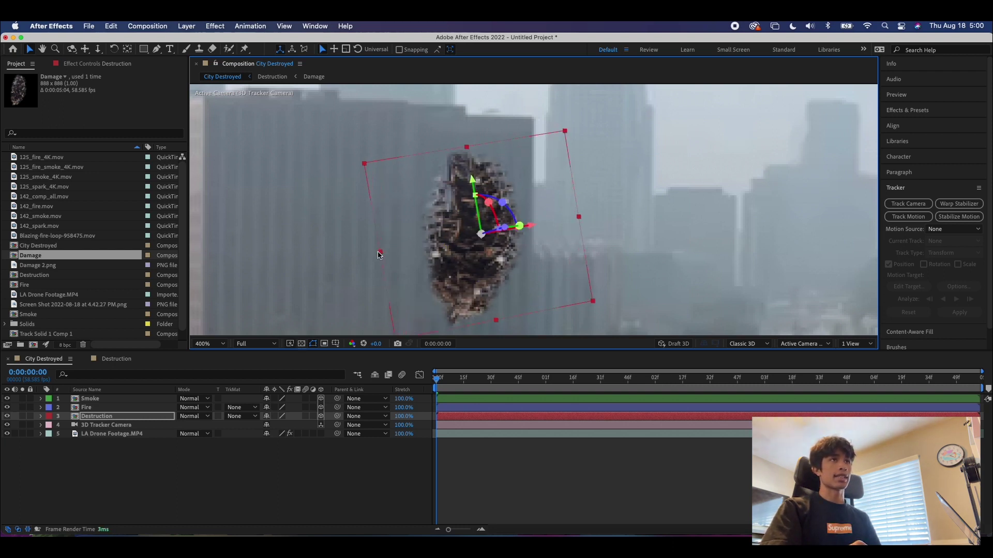
drag(459, 229, 306, 223)
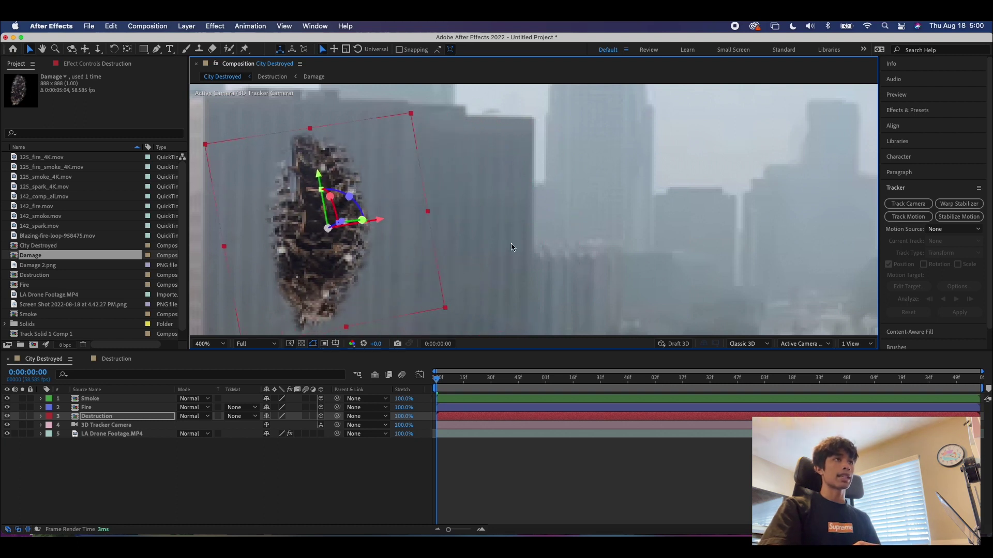
Preview the City Destroyed composition to check how the damage follows the building as the drone moves
scroll(511, 243, down, 2)
key(space)
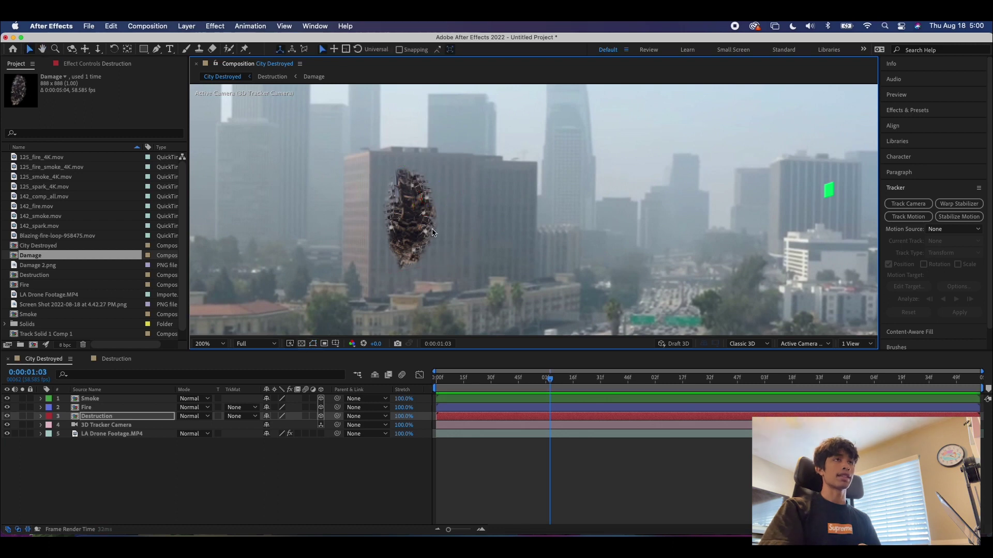
drag(547, 389, 826, 378)
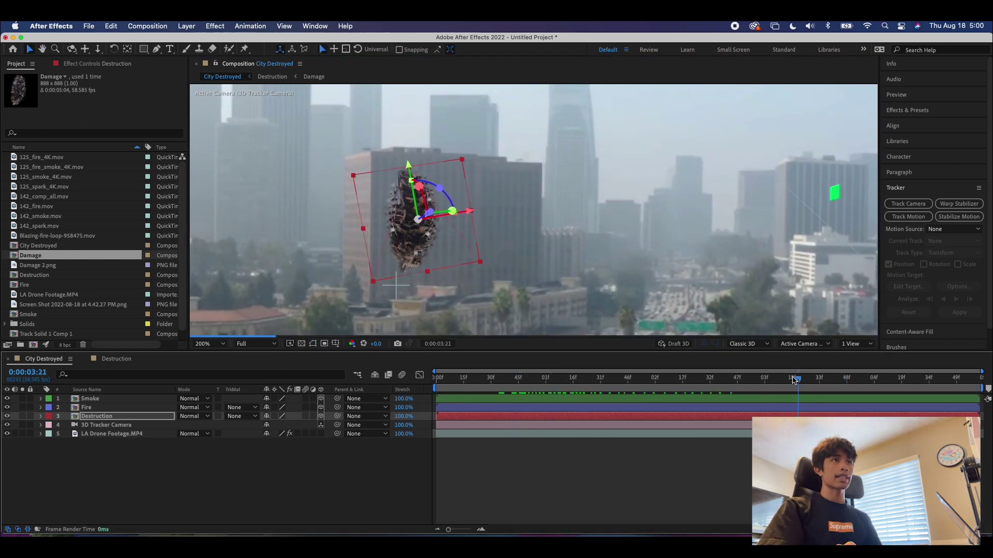
scroll(484, 263, down, 2)
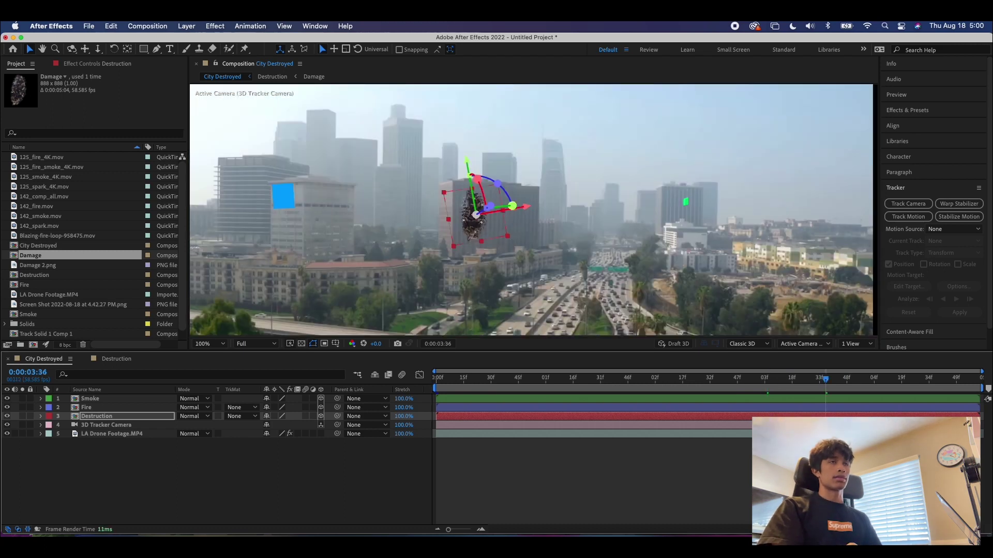
click(479, 274)
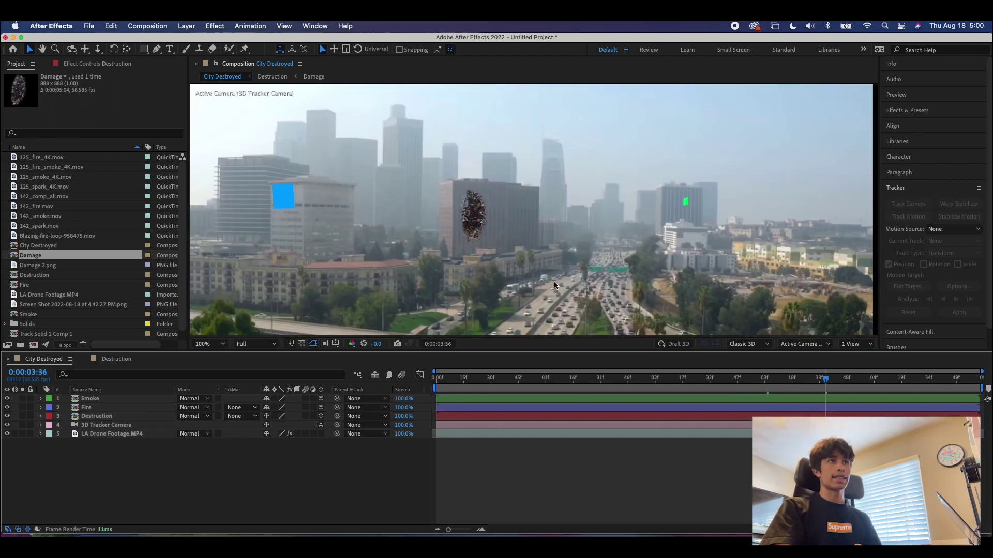
key(comma)
key(period)
key(period)
Set the Destruction layer's blending mode to Dissolve and check the damage at a few other frames
click(200, 419)
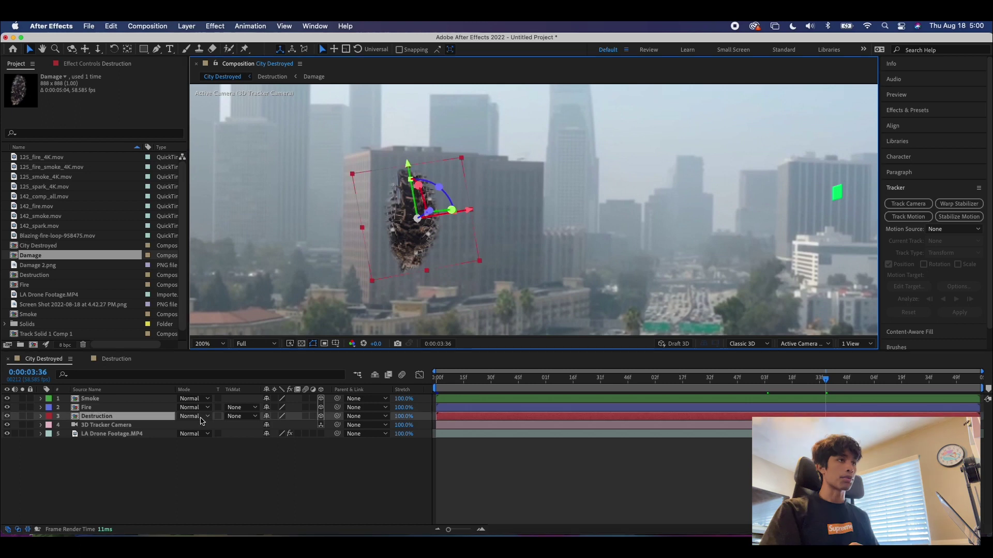
click(460, 377)
click(557, 378)
click(201, 419)
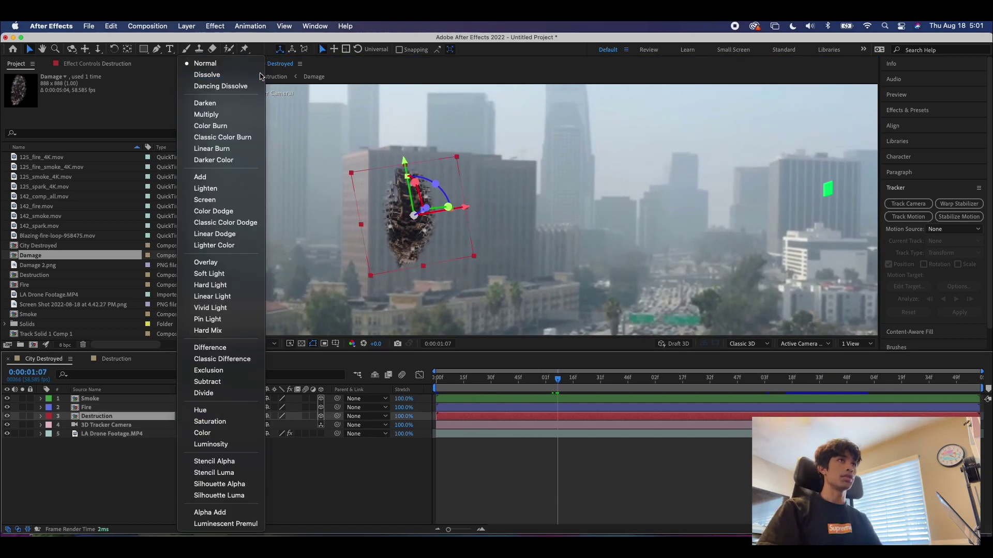
click(260, 76)
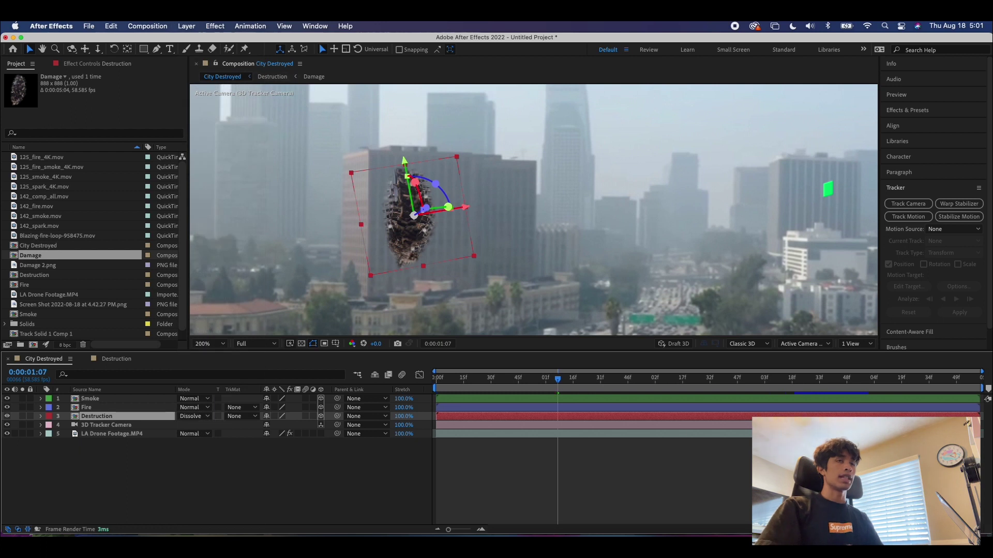
drag(570, 388, 538, 399)
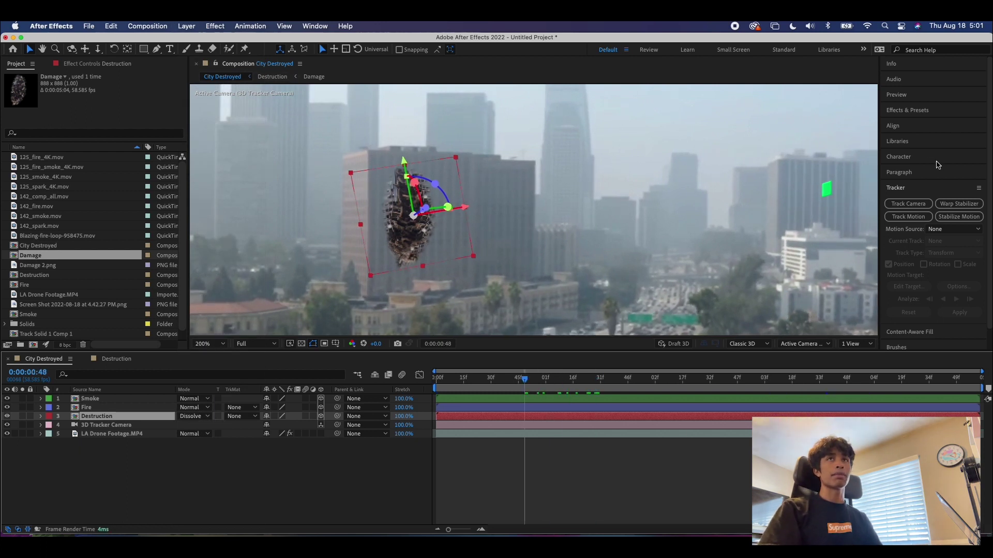
Find the Lumetri Color effect and apply it to the Destruction layer
click(939, 112)
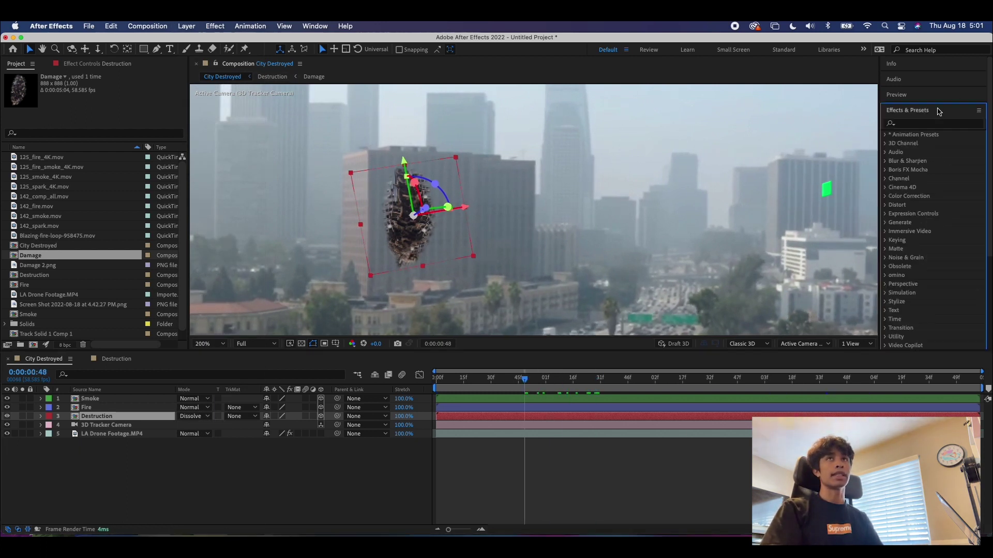
click(921, 123)
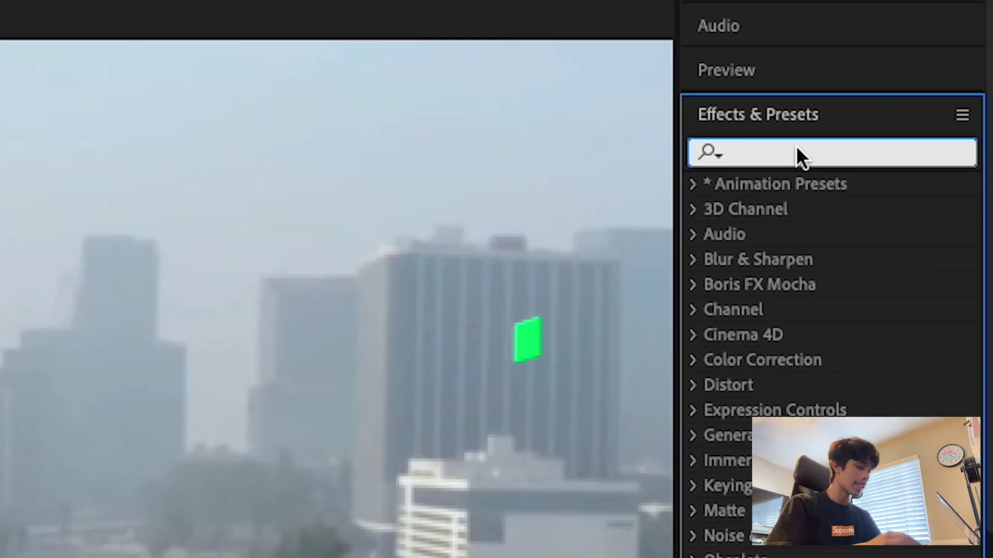
text(lumet)
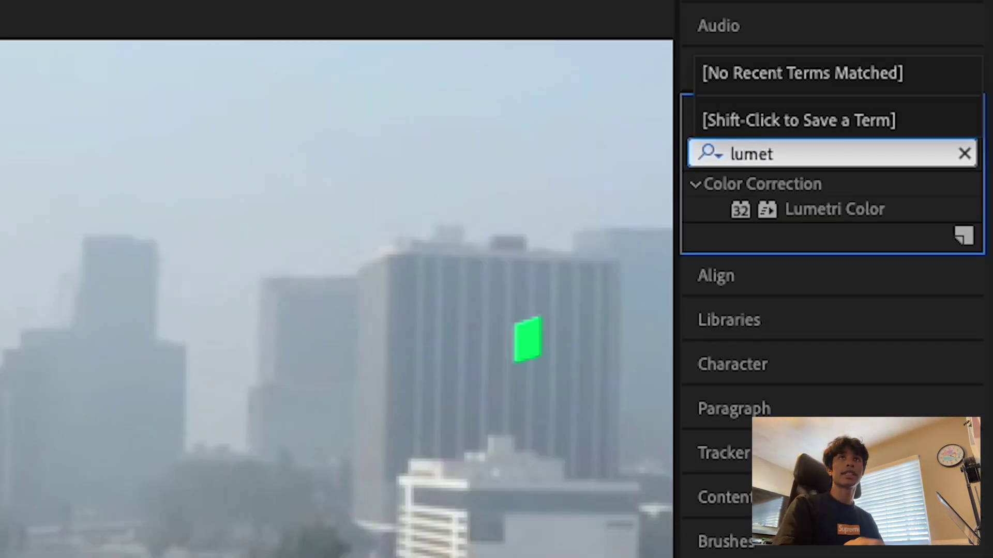
drag(811, 215, 125, 420)
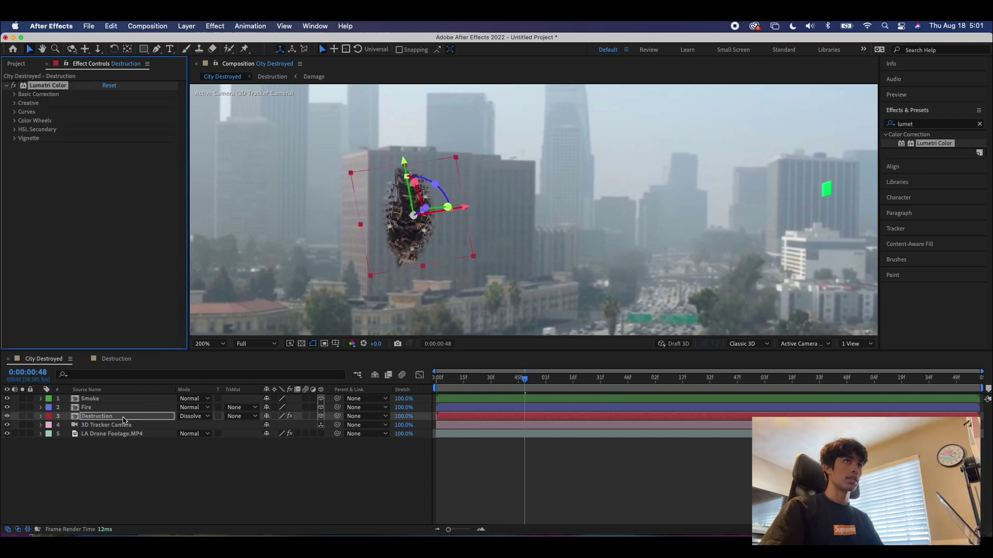
Match the Destruction layer to the haze in Lumetri Color with blacks 150, contrast -107, exposure -0.4, tint -2 and faded film 74, at 78% opacity
click(14, 94)
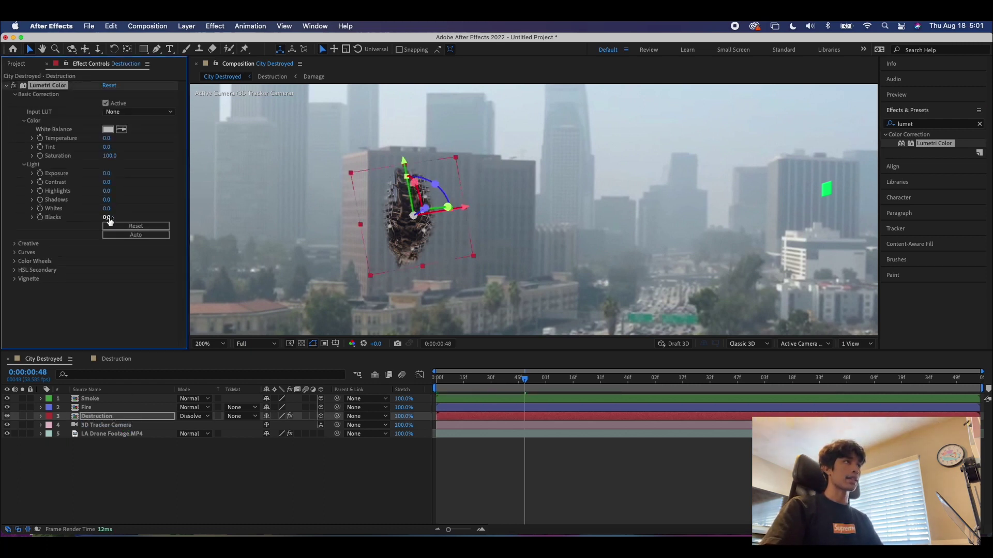
drag(147, 211, 246, 203)
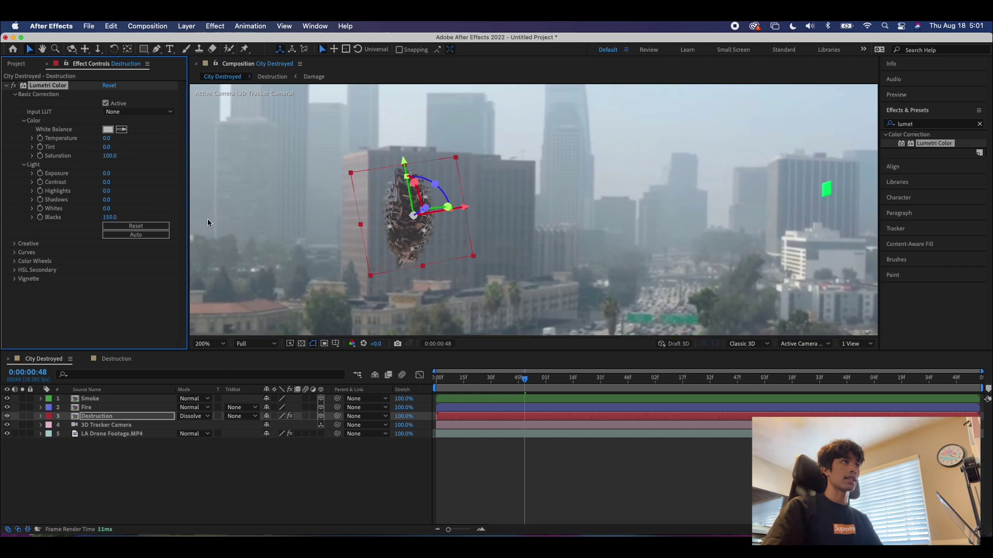
click(509, 251)
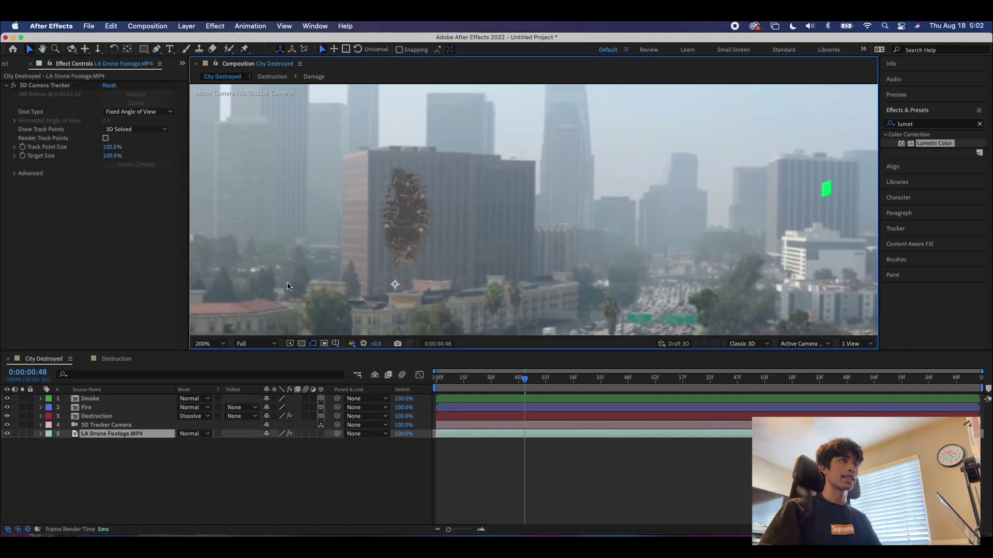
click(113, 417)
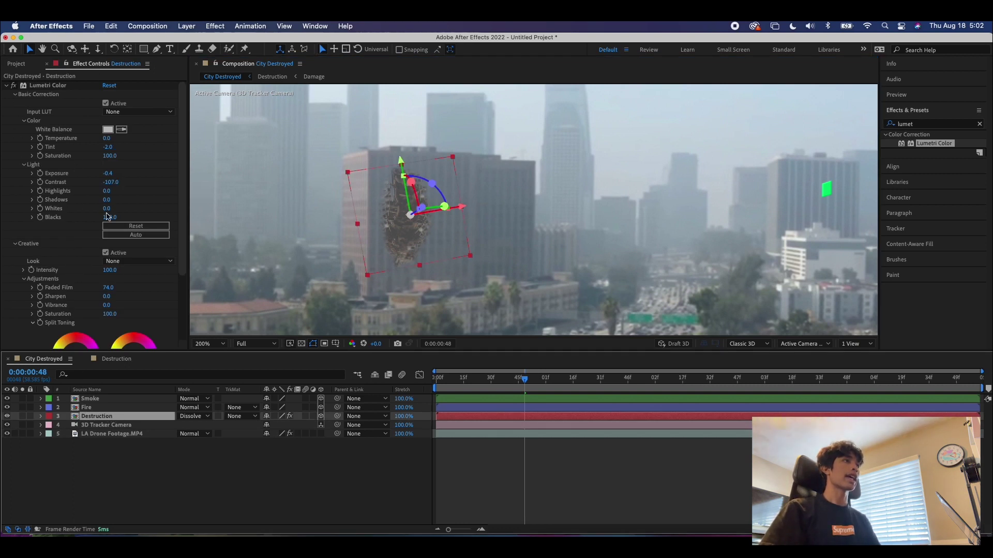
drag(110, 217, 124, 179)
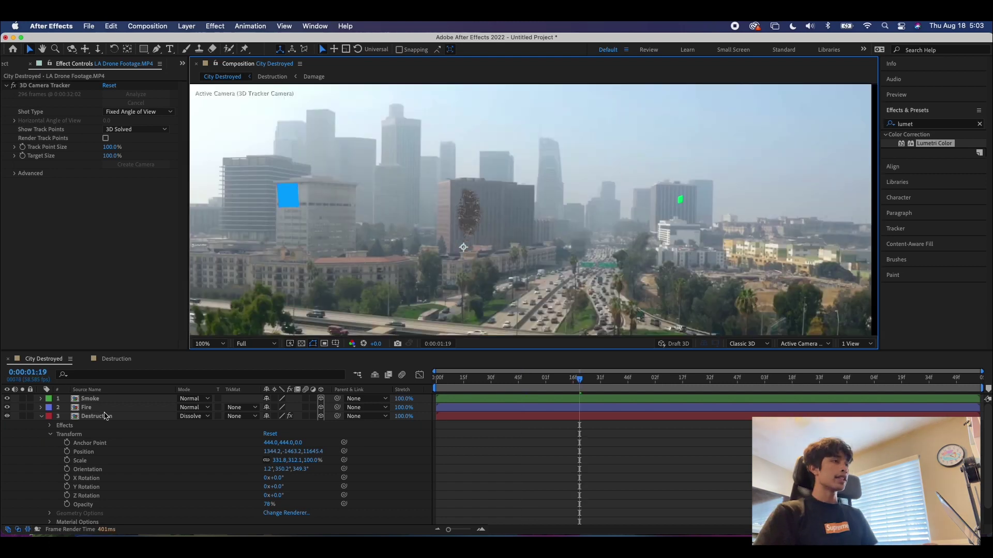
Collapse the Destruction layer's properties, open the Fire pre-composition and delete Track Solid 1 from it
click(112, 411)
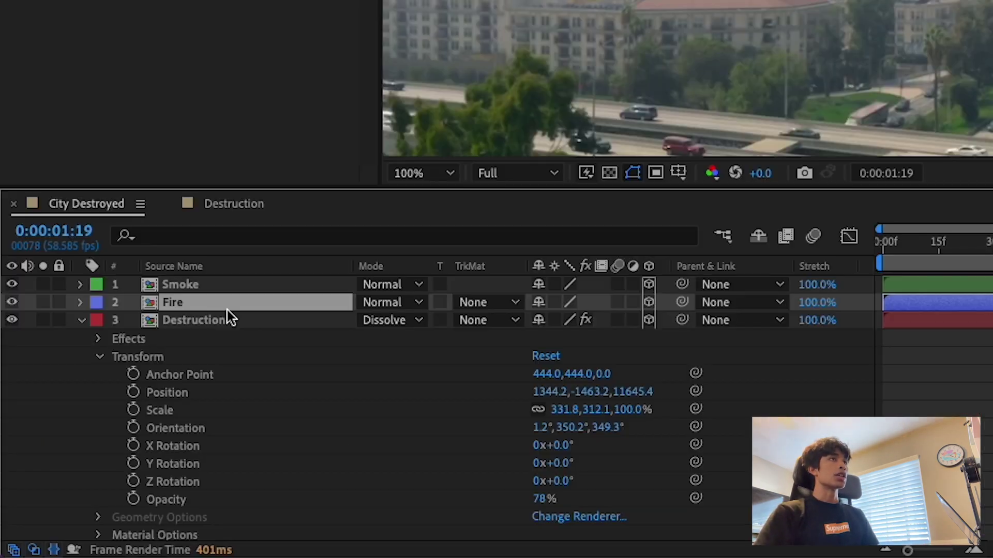
click(81, 320)
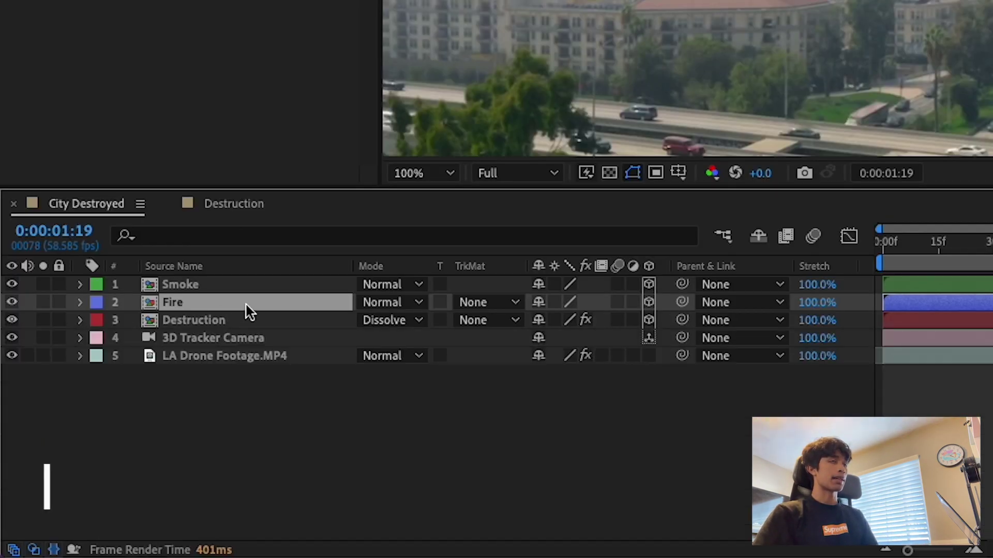
double_click(241, 305)
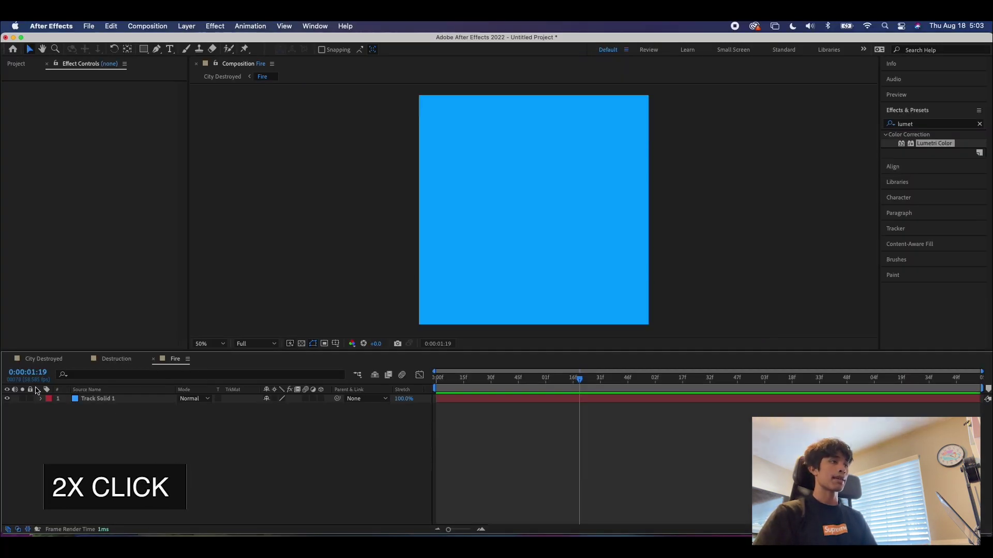
click(97, 397)
key(Delete)
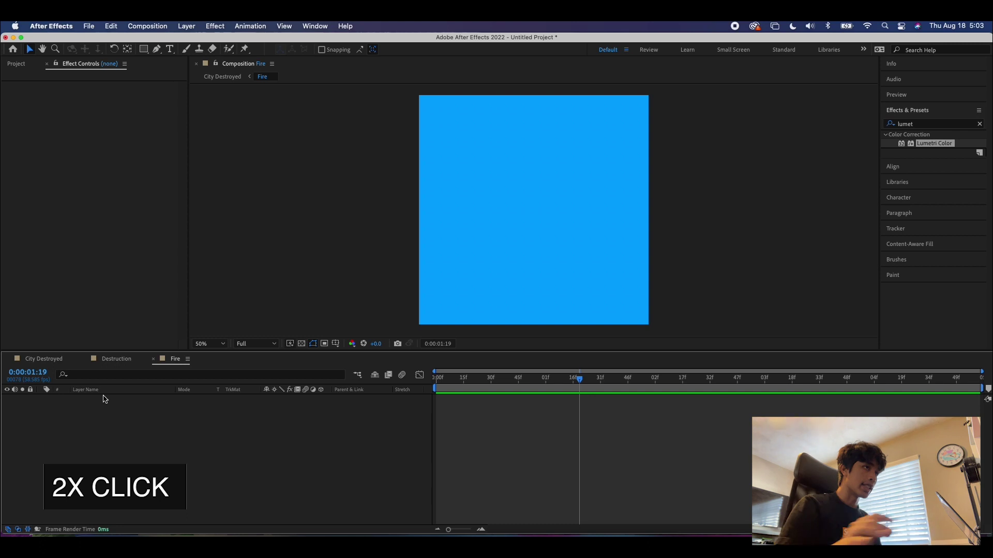
Add the Blazing-fire-loop-958475.mov clip to the empty Fire composition
key(super+0)
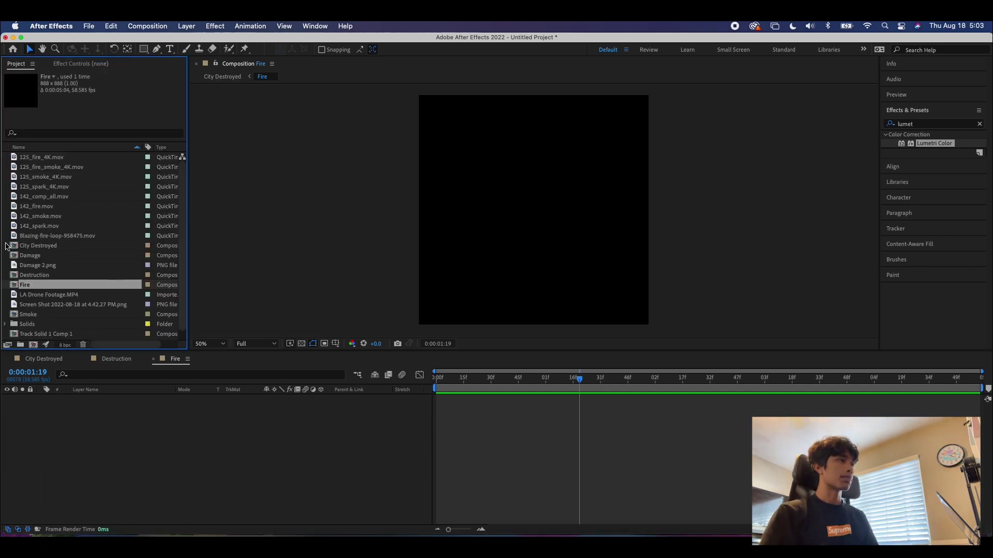
click(47, 238)
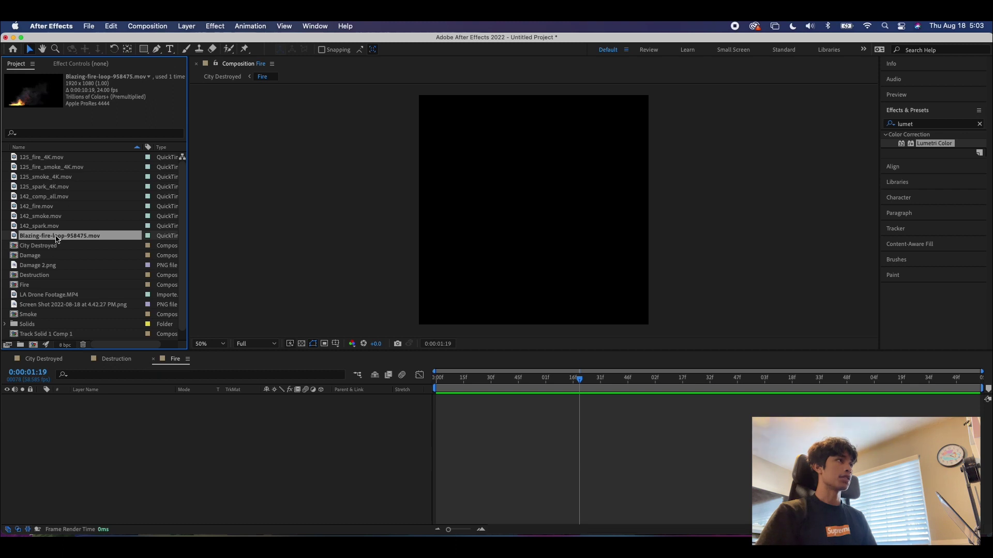
drag(54, 239, 88, 433)
Scale the fire clip down to about the Fire composition's width, place it slightly above centre and check its playback
drag(467, 262, 498, 209)
drag(810, 158, 693, 179)
drag(607, 193, 580, 235)
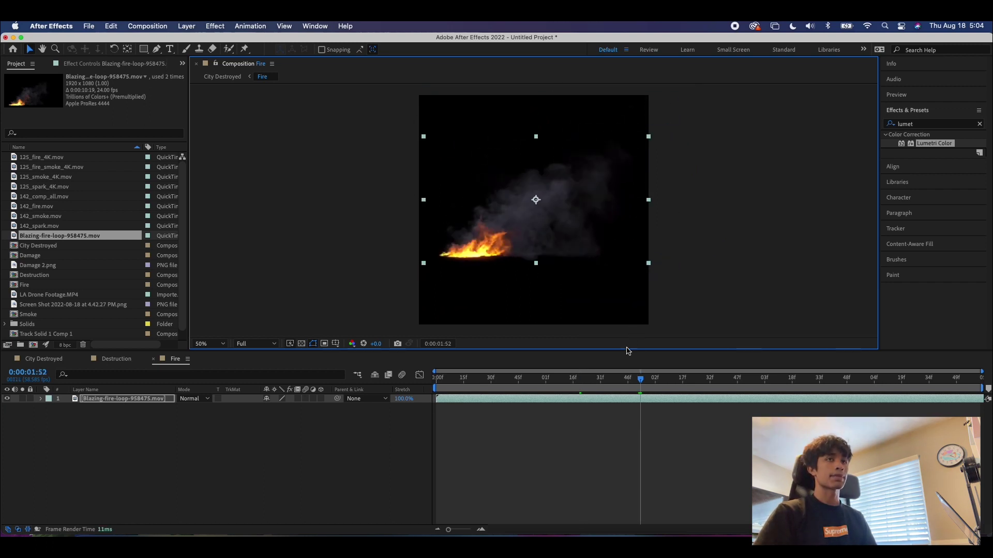
key(.)
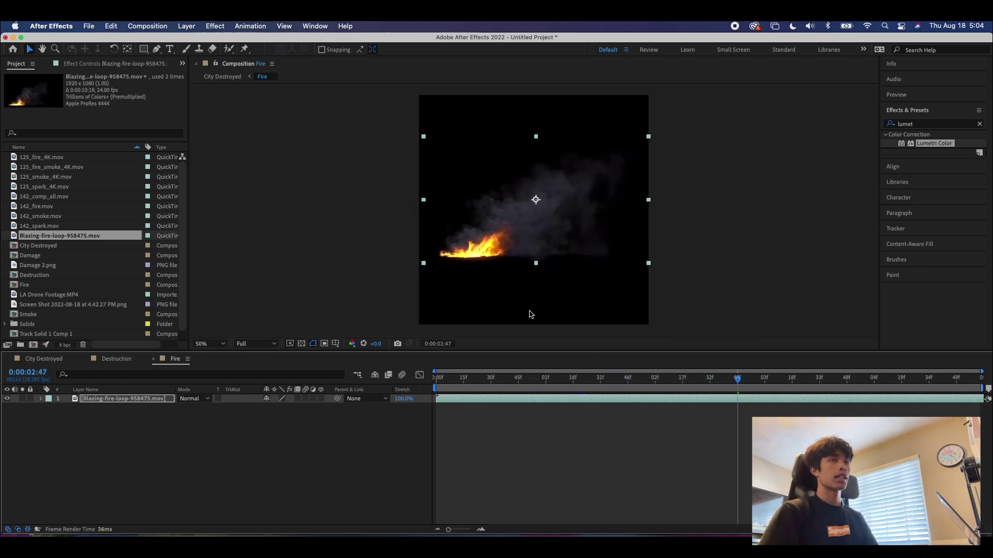
Return to the City Destroyed composition and scale the Fire layer up proportionally until its frame is wider than the office building behind it
click(47, 358)
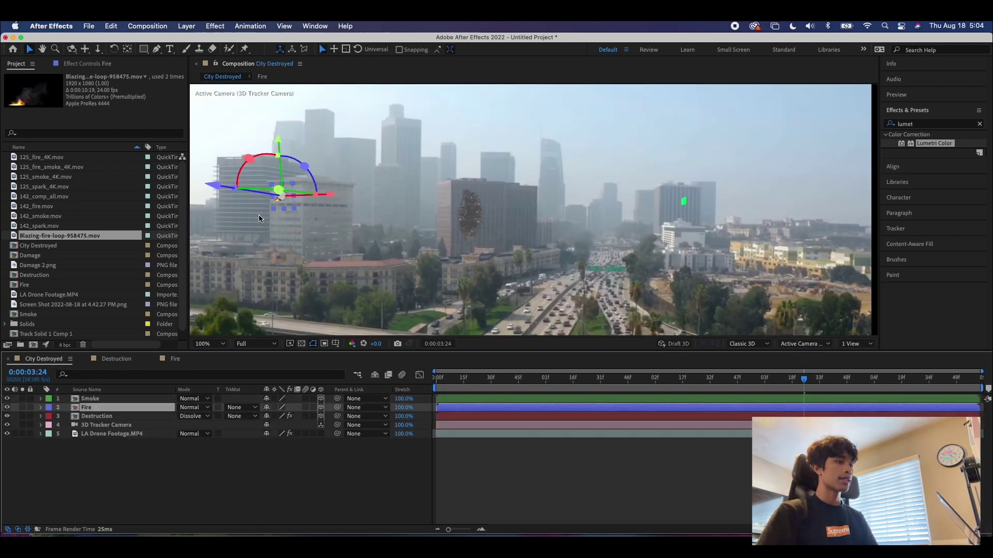
key(period)
key(period)
drag(545, 245, 514, 247)
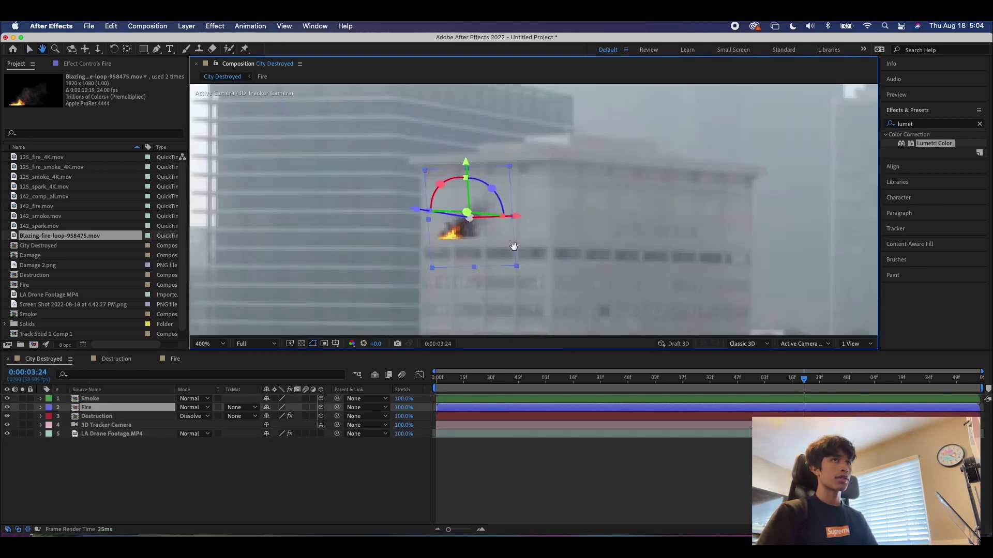
key(slash)
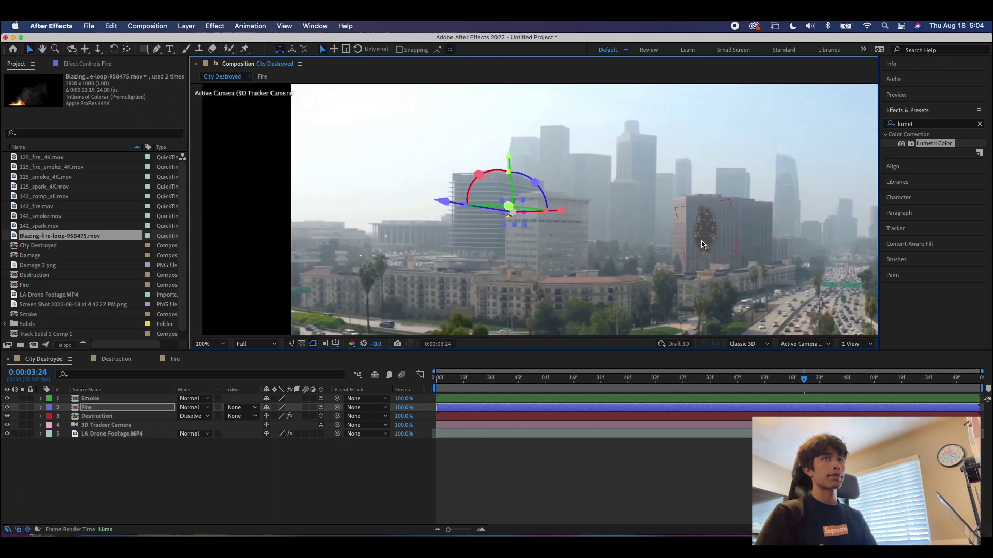
drag(532, 230, 578, 281)
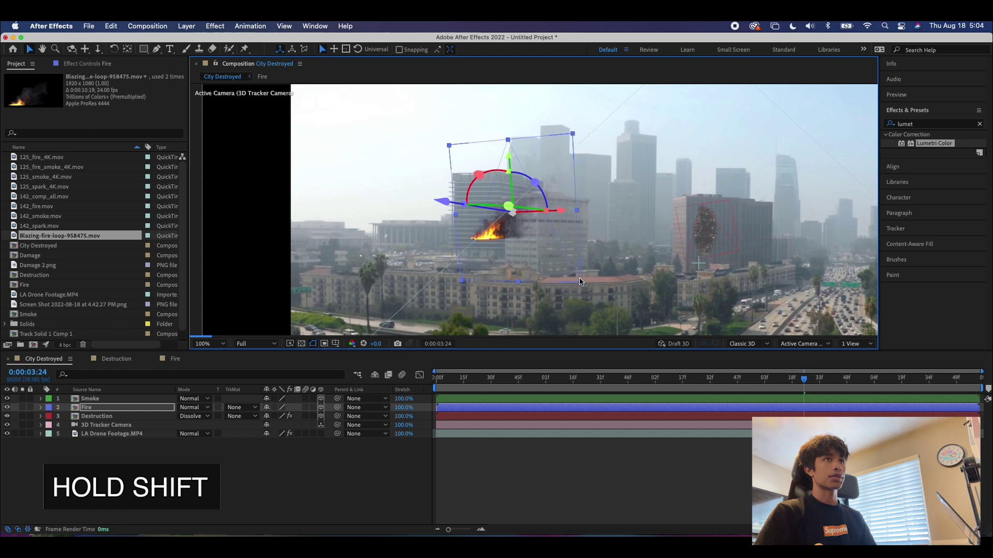
Move the Fire layer onto the office building's roof and rotate it so the flames sit level along the roof edge
drag(504, 237, 538, 197)
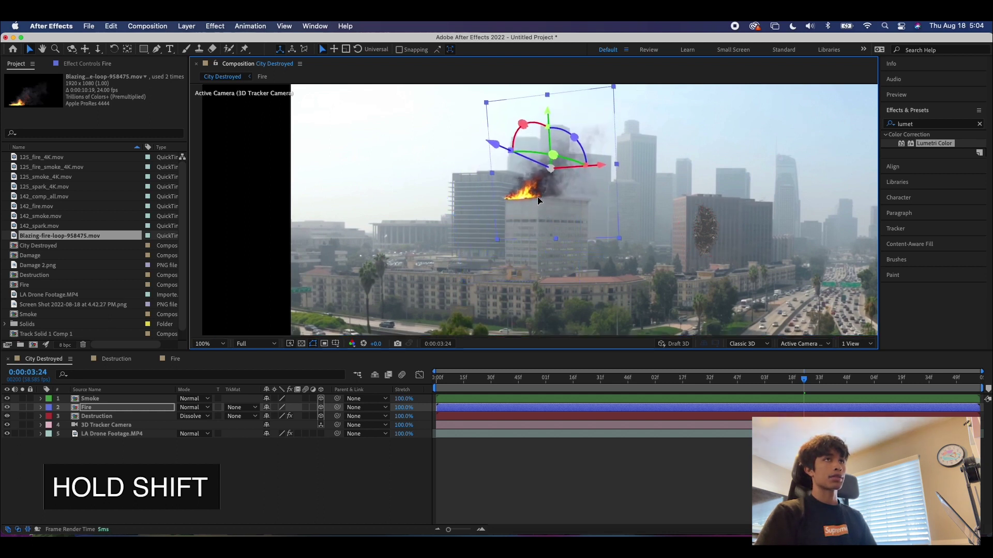
drag(523, 125, 577, 141)
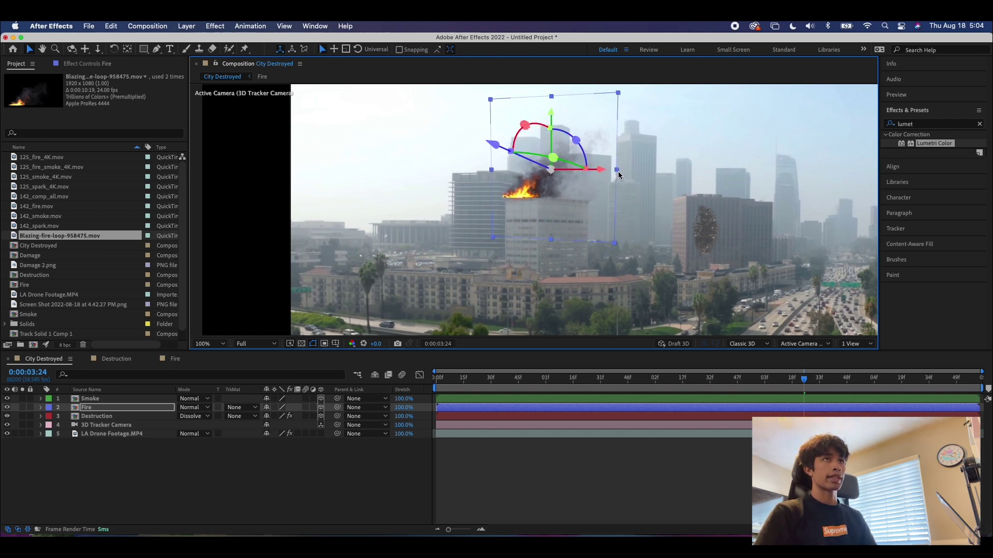
drag(535, 197, 535, 200)
click(531, 451)
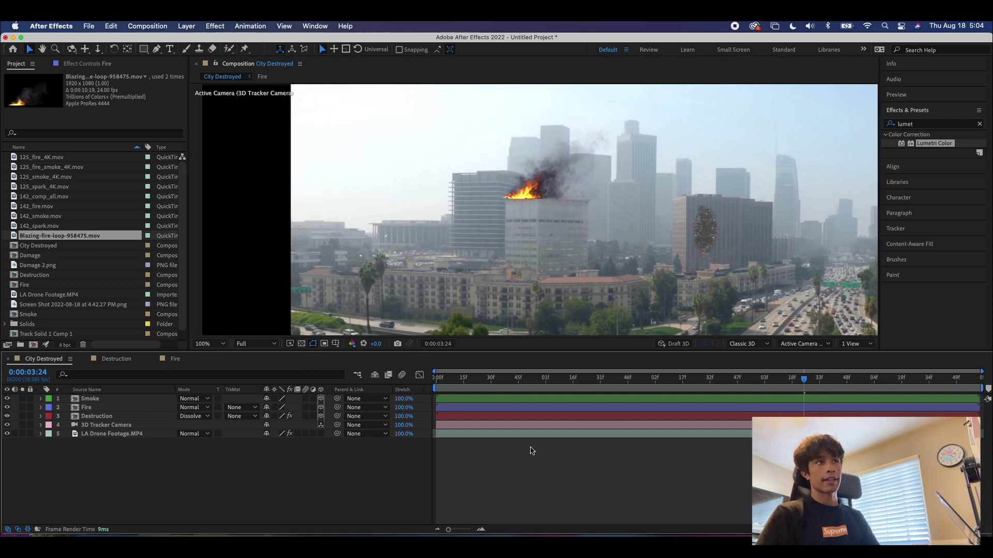
Set the Fire layer's blending mode to Screen
scroll(458, 227, down, 2)
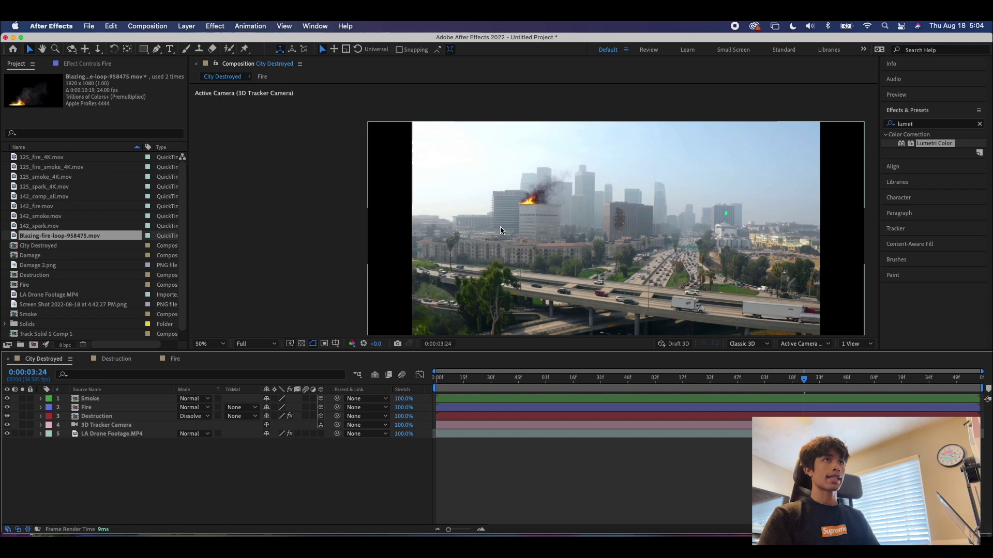
scroll(532, 219, up, 2)
scroll(544, 187, up, 2)
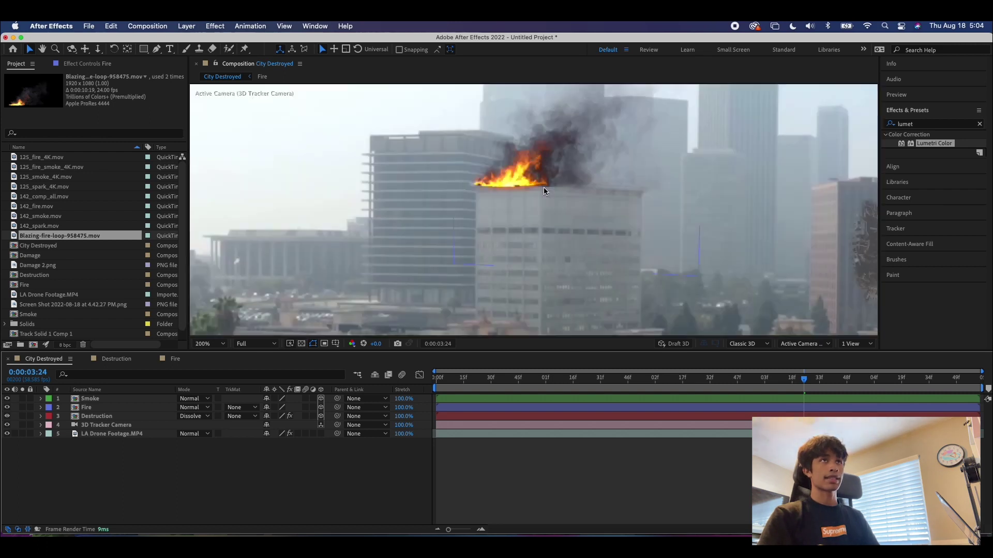
click(91, 417)
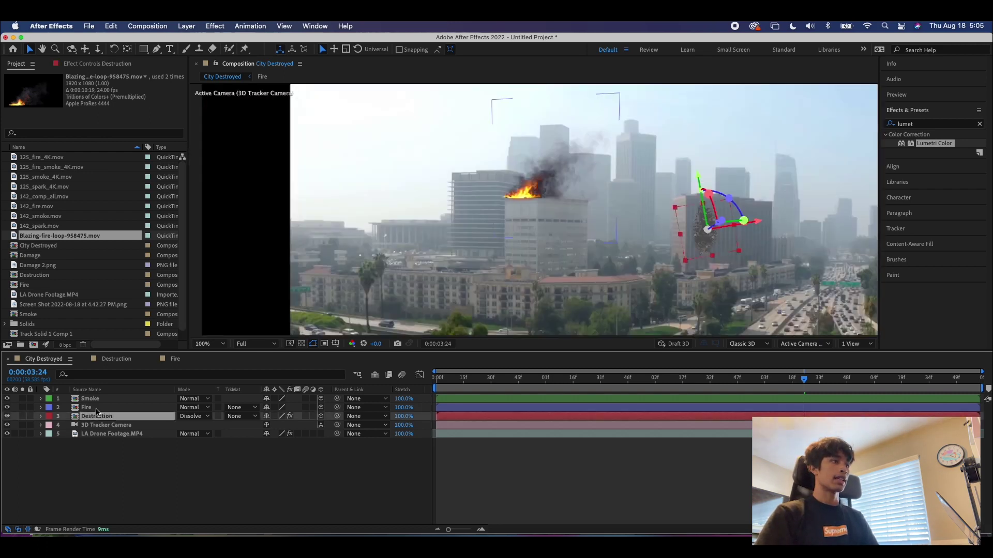
click(104, 408)
click(191, 409)
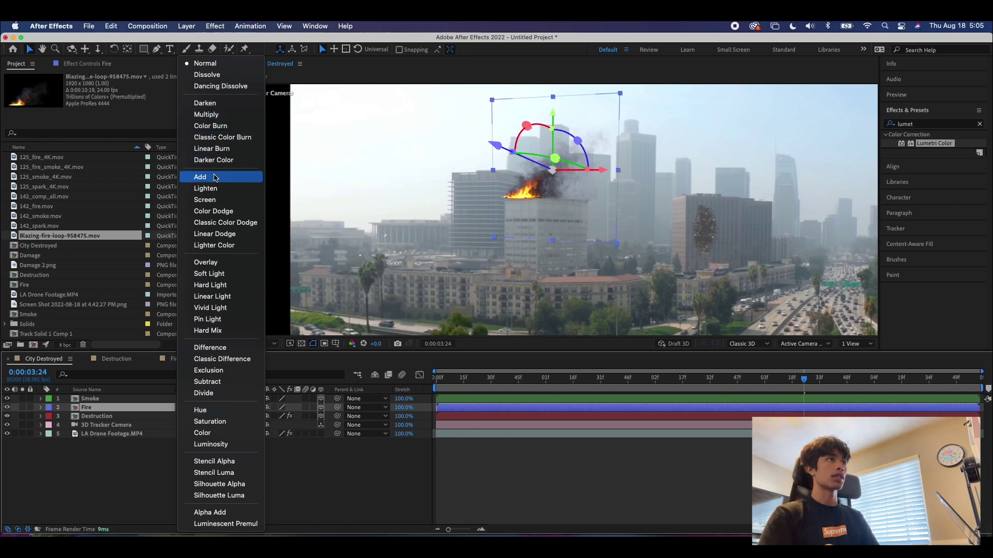
click(212, 199)
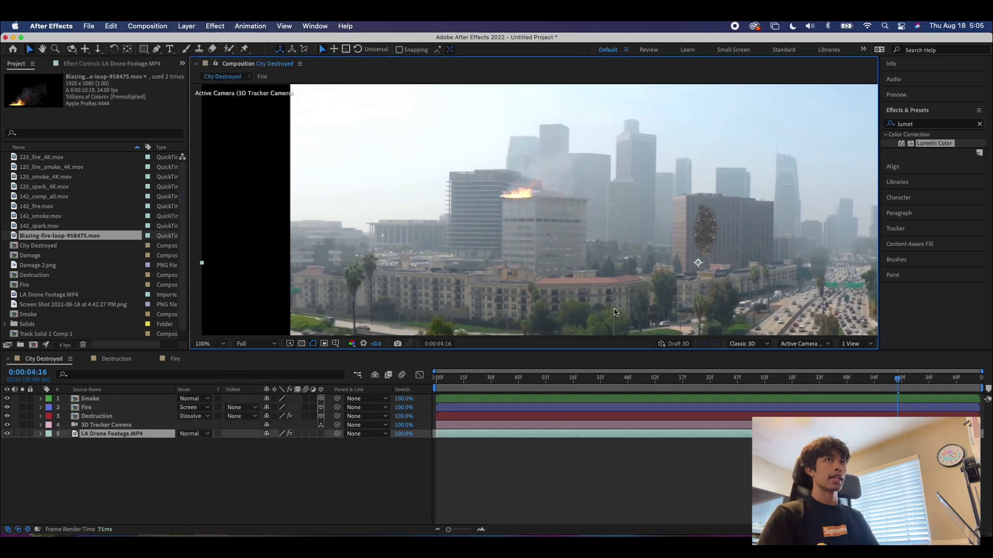
Apply the Stylize Glow effect to the Fire layer with threshold 76.1%, radius 204 and intensity 0
scroll(623, 319, down, 1)
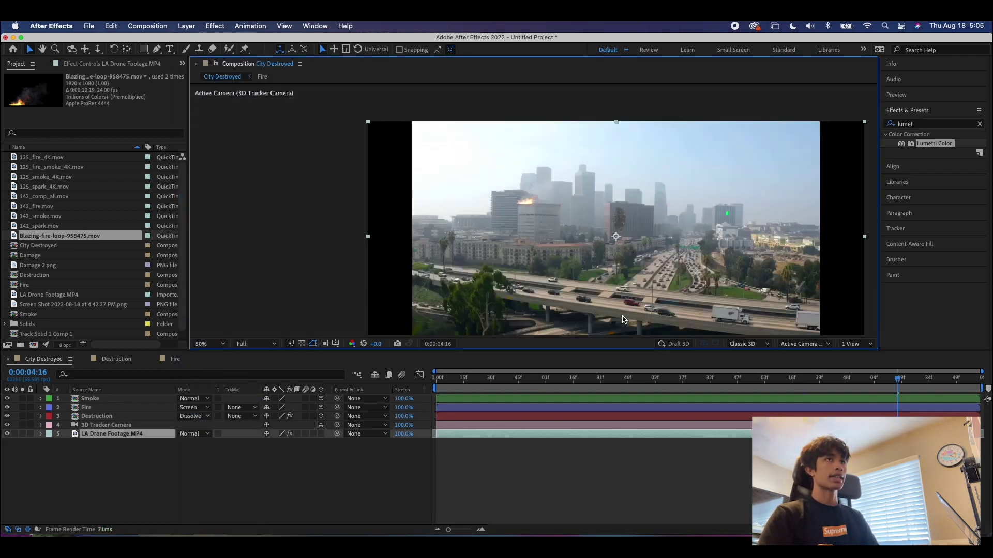
scroll(530, 197, up, 2)
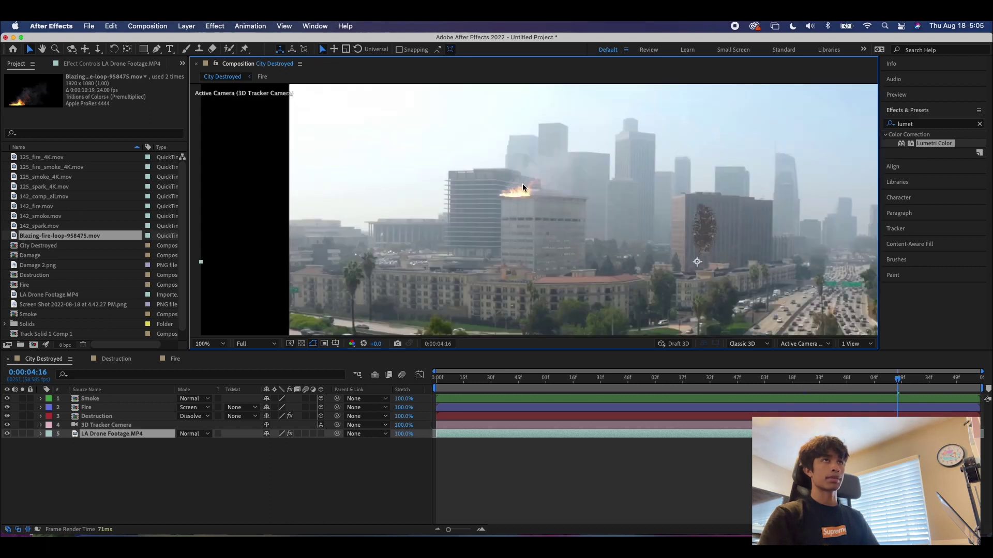
scroll(541, 203, up, 2)
scroll(517, 184, down, 3)
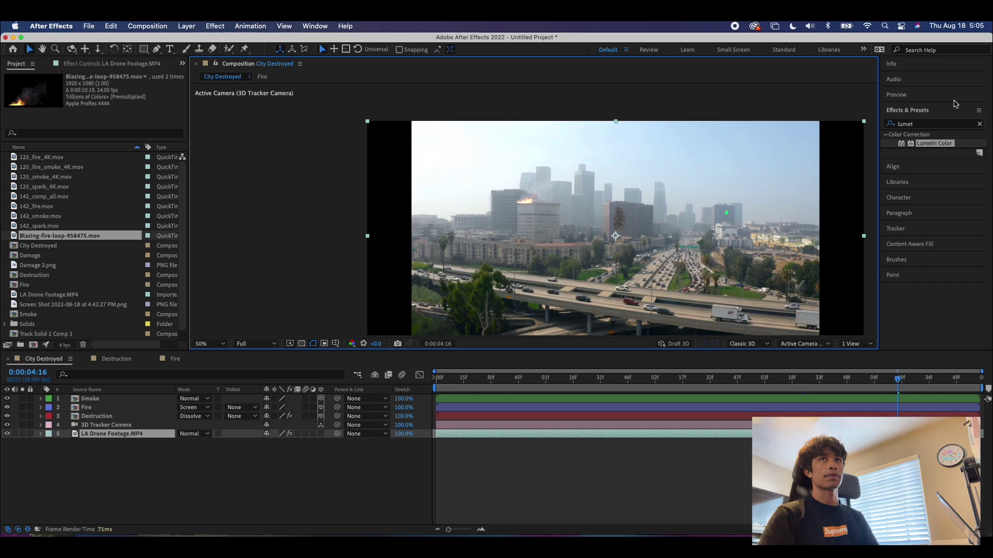
click(926, 123)
text(glow)
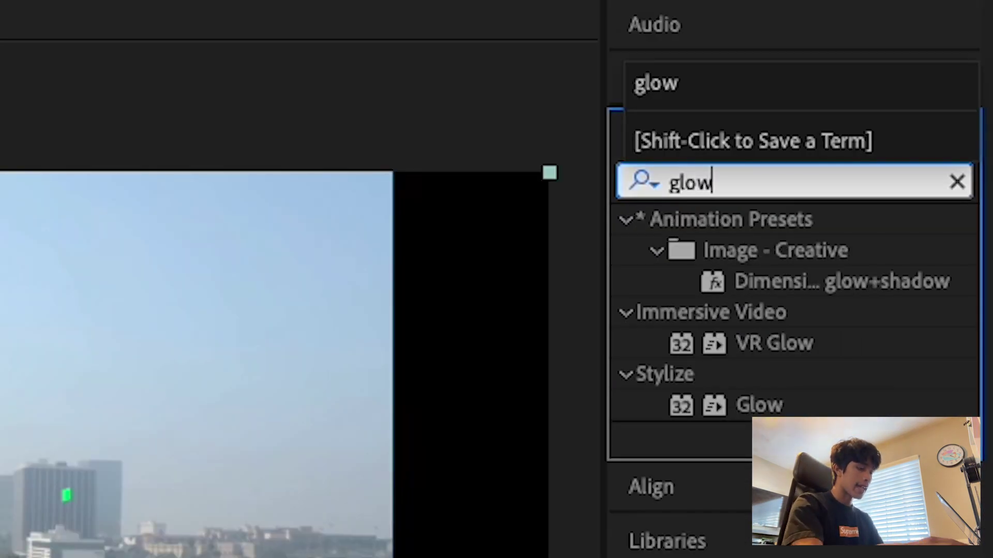
drag(759, 405, 91, 409)
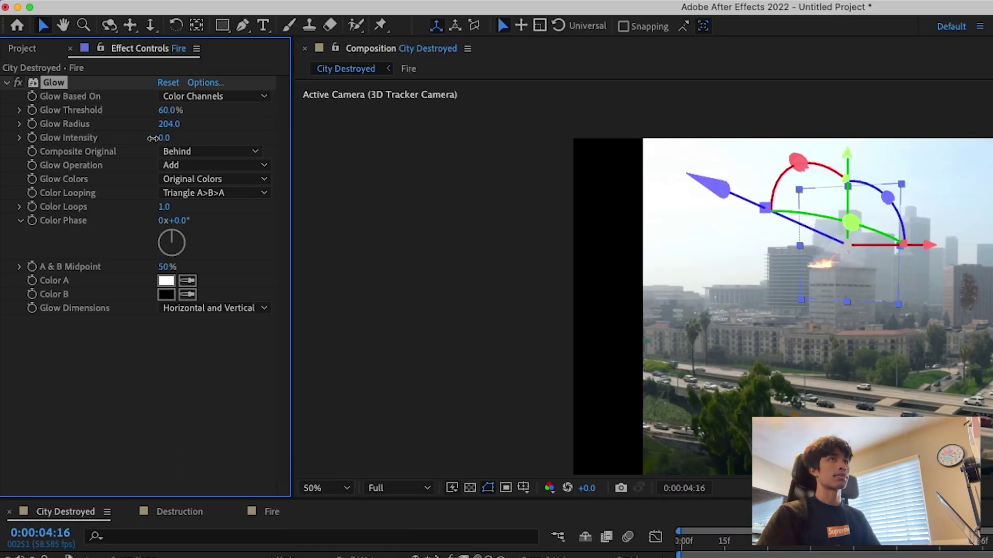
drag(170, 110, 195, 106)
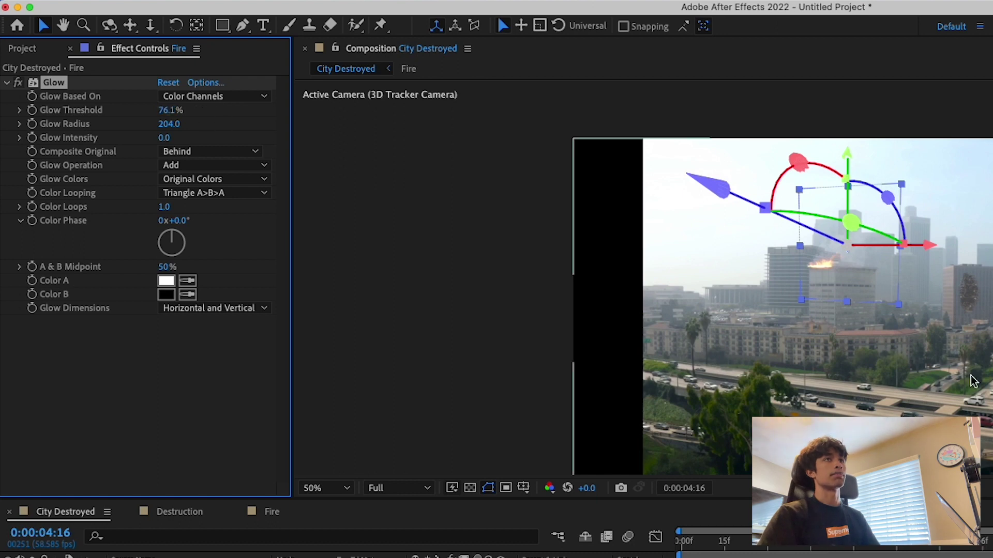
click(822, 326)
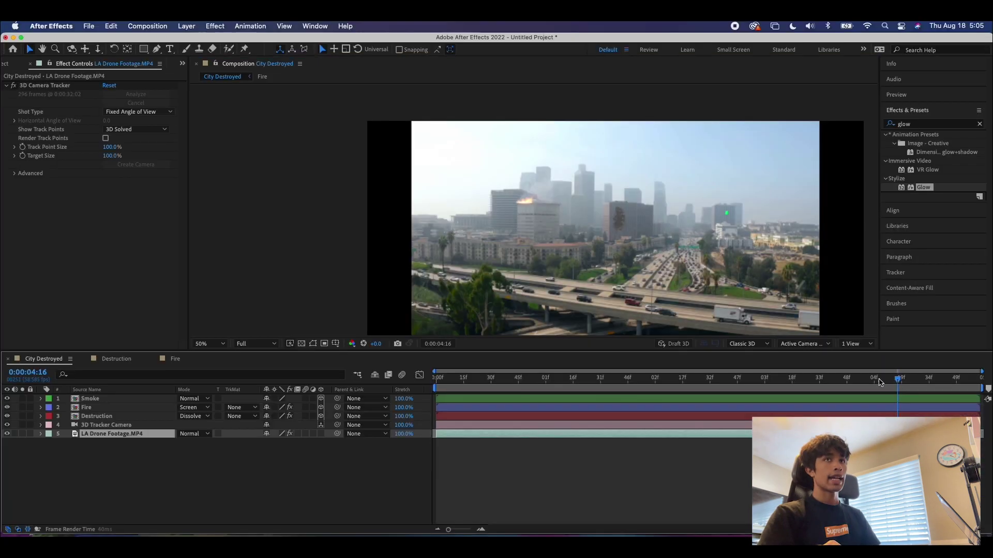
Preview the City Destroyed shot and inspect the burning rooftop up close for tracking and blending
drag(894, 378, 758, 378)
key(space)
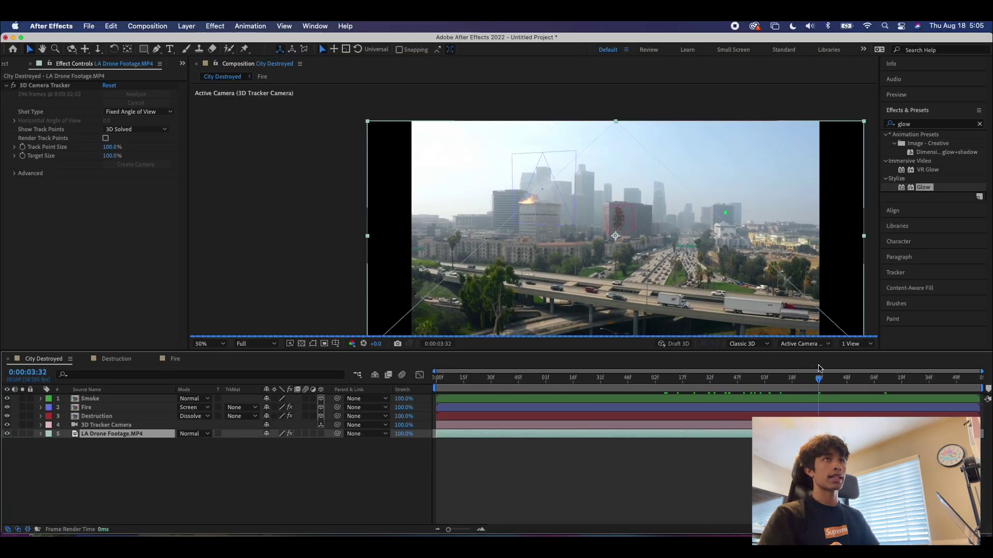
key(period)
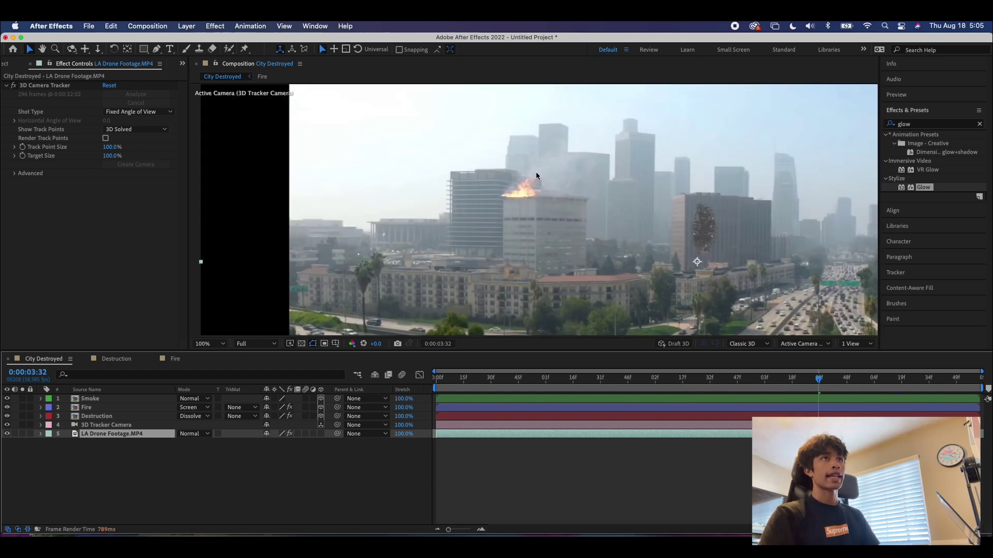
key(period)
key(comma)
key(comma)
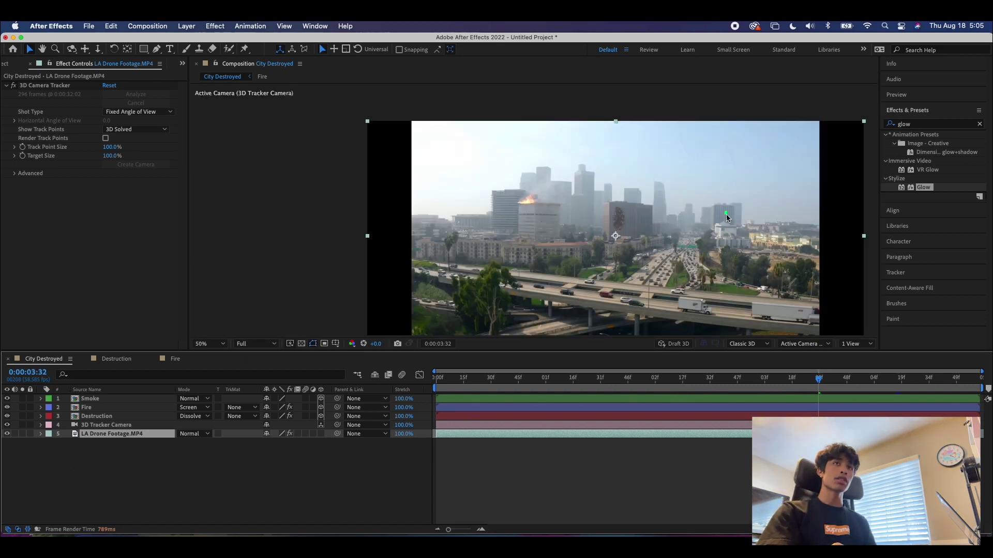
Open the Smoke pre-composition and delete the track solid layer from it
click(112, 401)
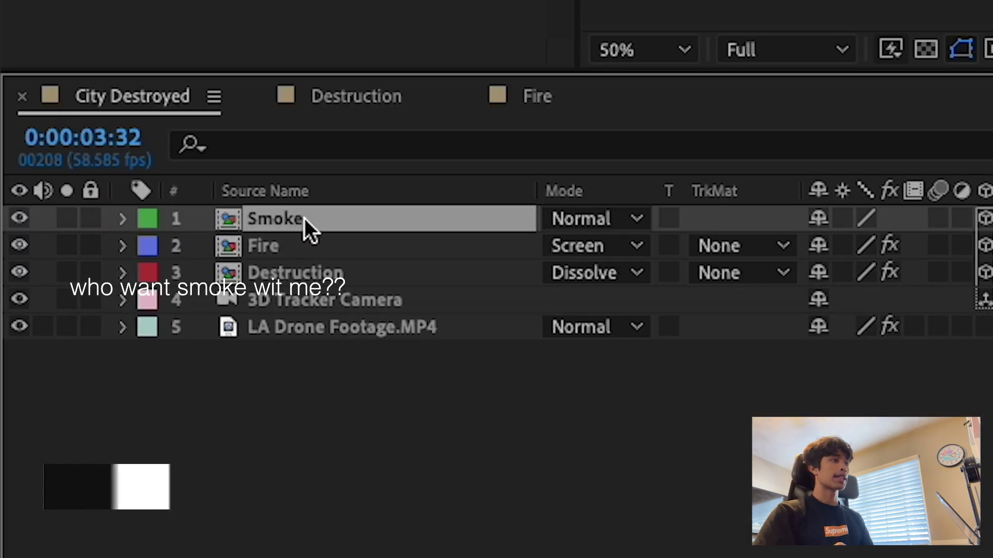
double_click(100, 402)
click(122, 399)
key(Delete)
Add the 142_smoke.mov clip to the empty Smoke composition
click(16, 63)
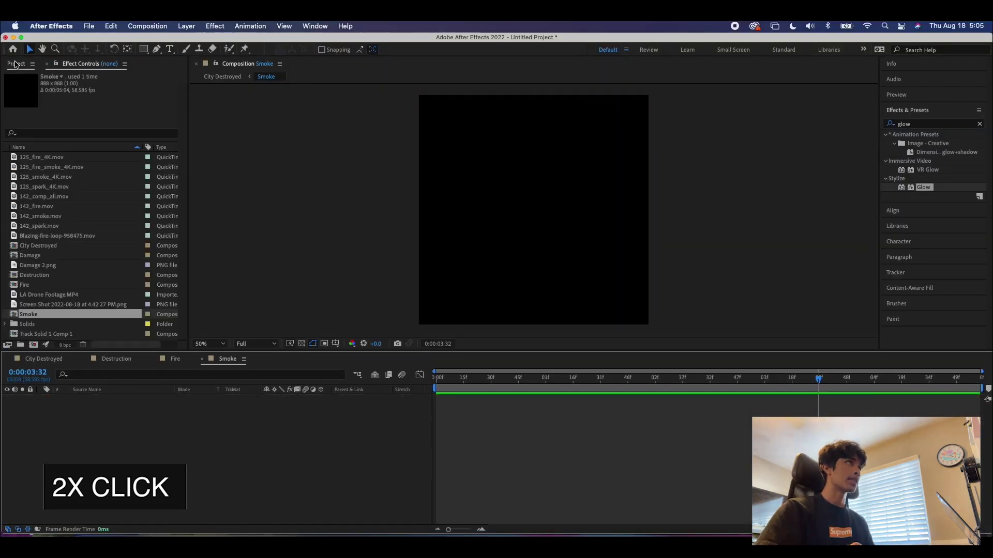
click(63, 197)
drag(61, 213, 118, 434)
Scale the smoke clip down proportionally to about the Smoke composition's height, keep its base at the bottom edge and check its playback
drag(532, 208, 479, 35)
key(super+z)
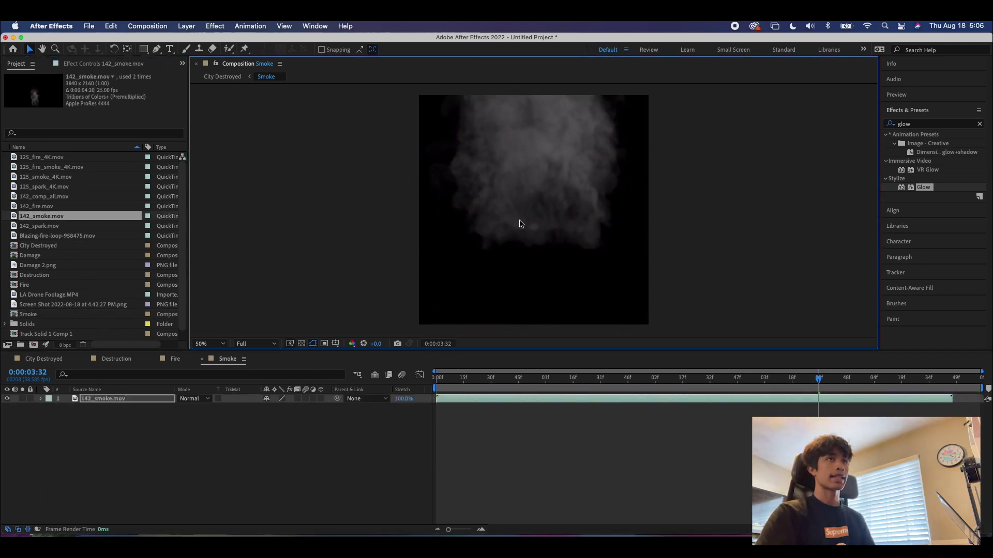
drag(517, 290, 526, 119)
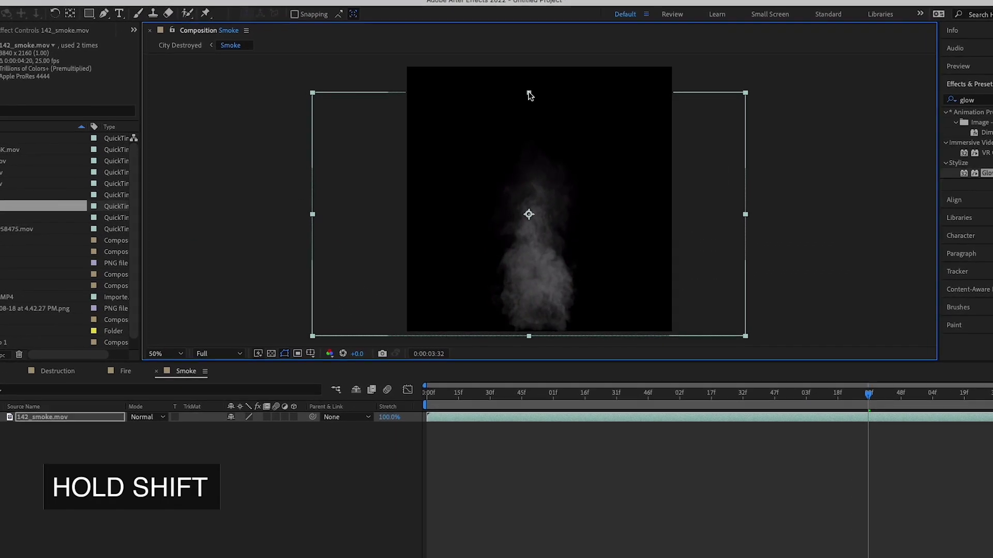
click(557, 393)
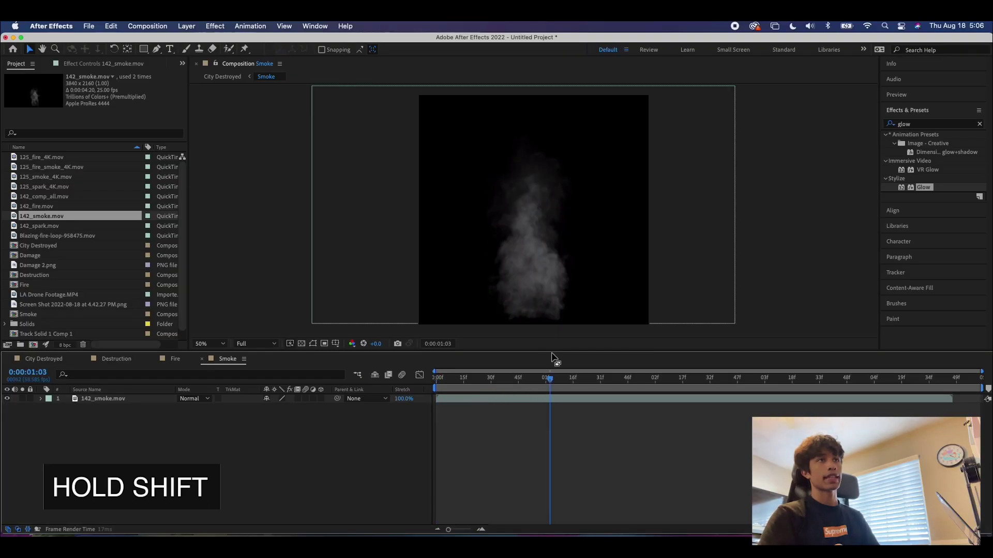
key(shift)
key(space)
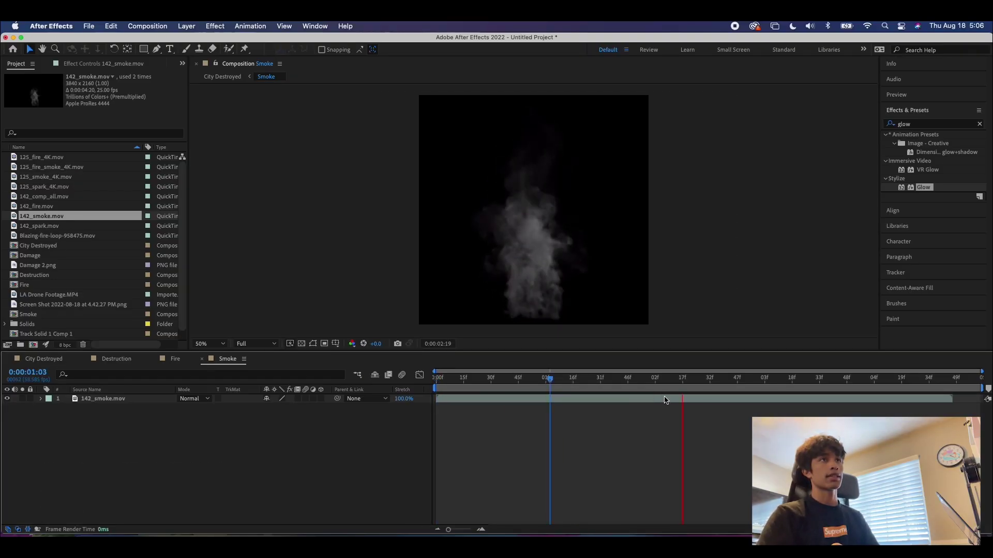
key(space)
Return to the City Destroyed composition and scale the Smoke layer up proportionally over the distant tower beyond the freeway
click(98, 192)
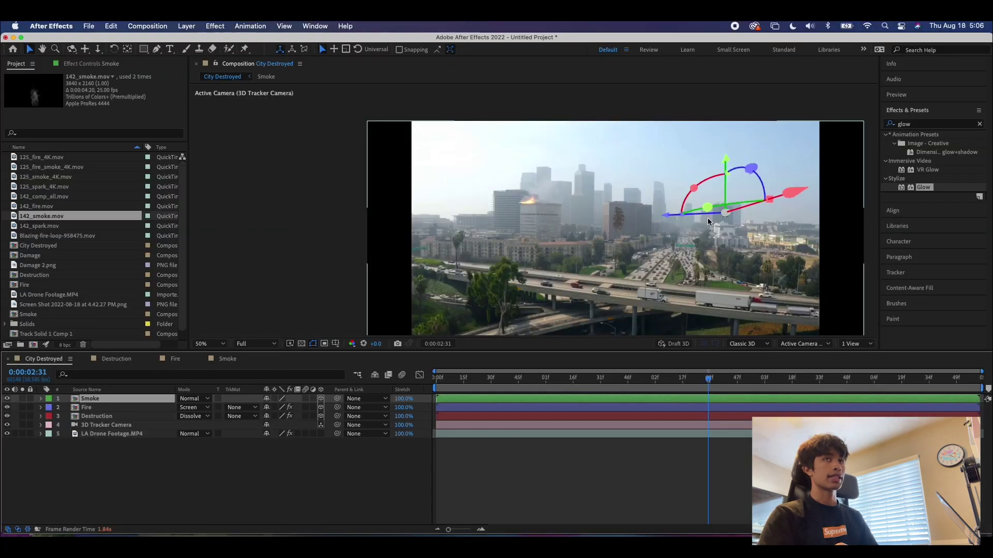
scroll(731, 219, up, 2)
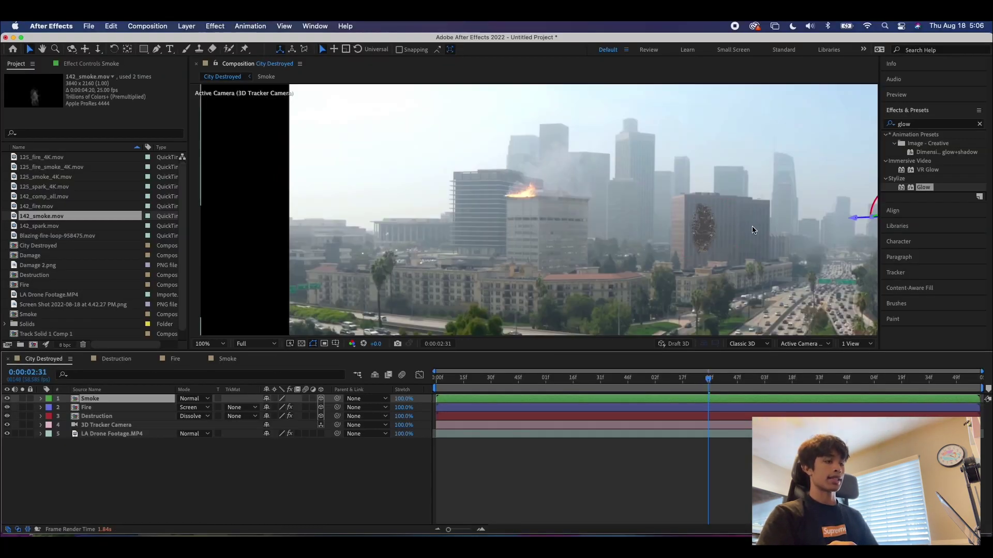
drag(755, 224, 415, 223)
scroll(607, 228, up, 2)
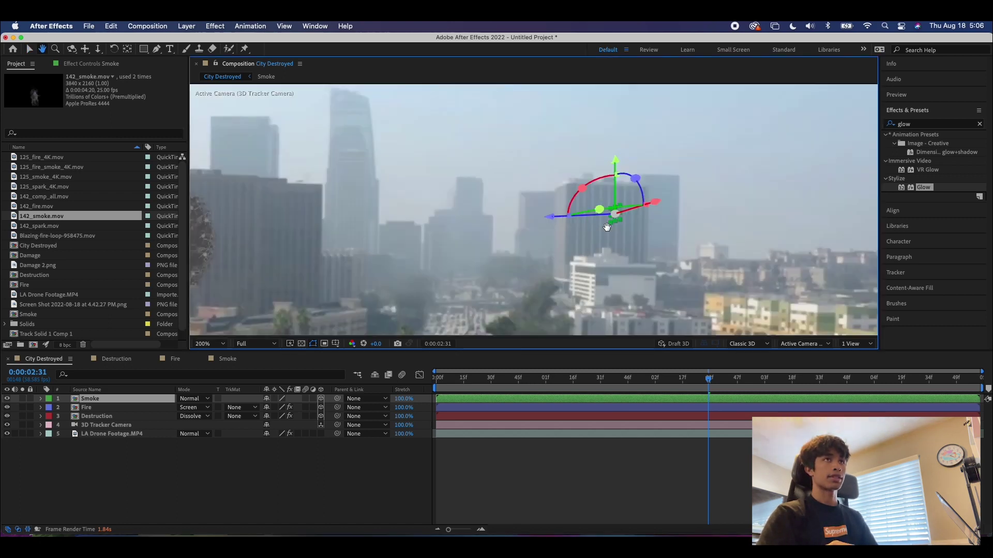
drag(666, 224, 628, 240)
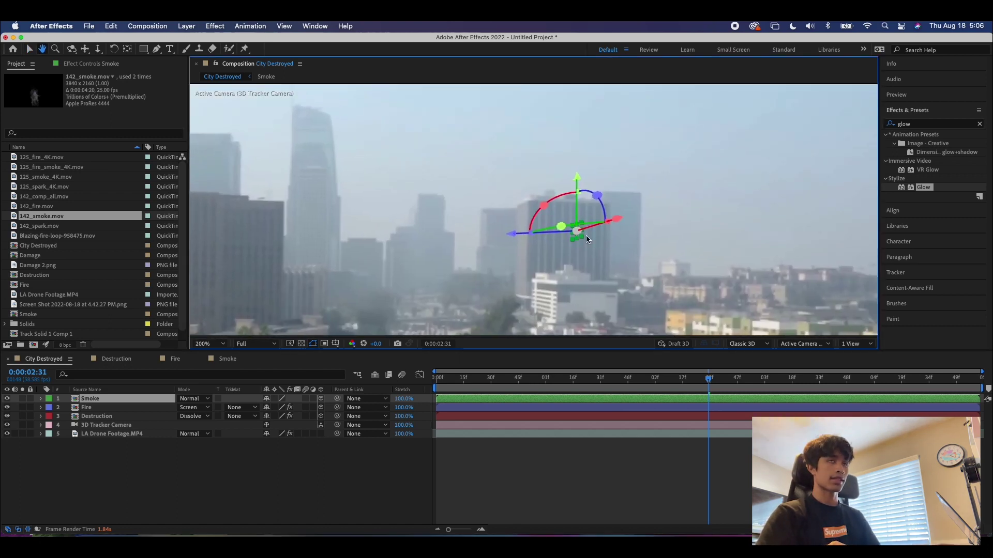
drag(578, 237, 619, 298)
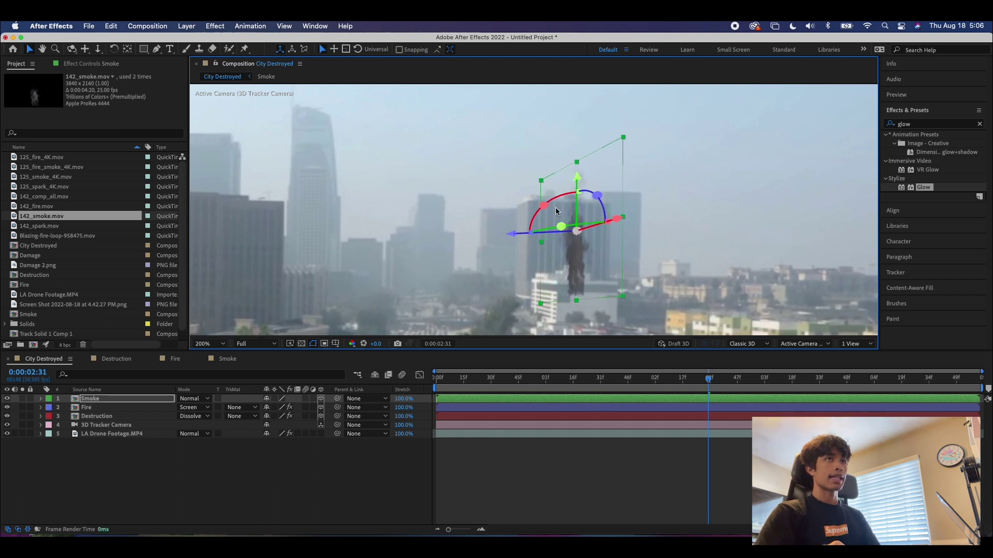
Rotate the Smoke layer to face the camera, enlarge it and place the plume's base on the distant tower's roof
drag(564, 225, 617, 226)
drag(507, 232, 488, 235)
drag(569, 293, 571, 168)
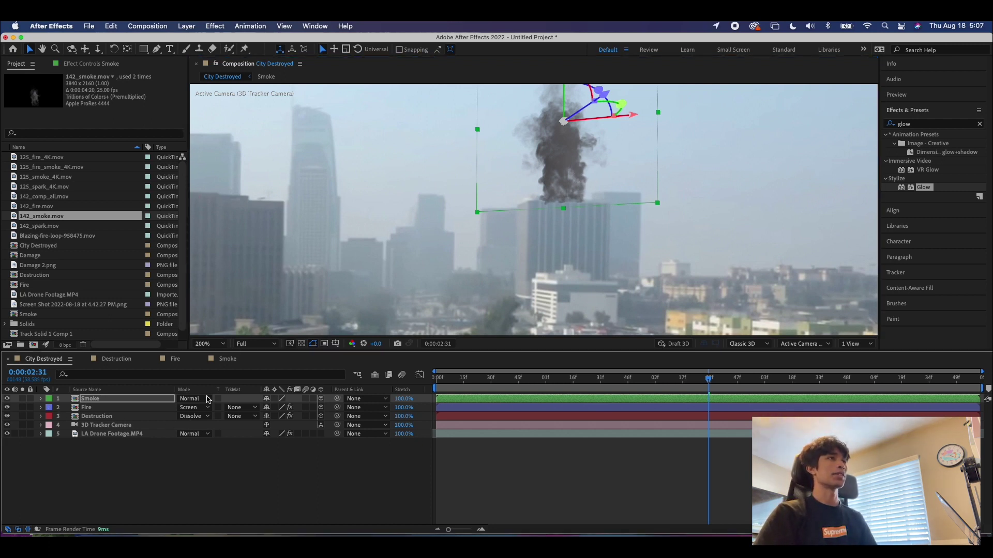
Lower the Smoke layer's opacity to 39%
click(42, 400)
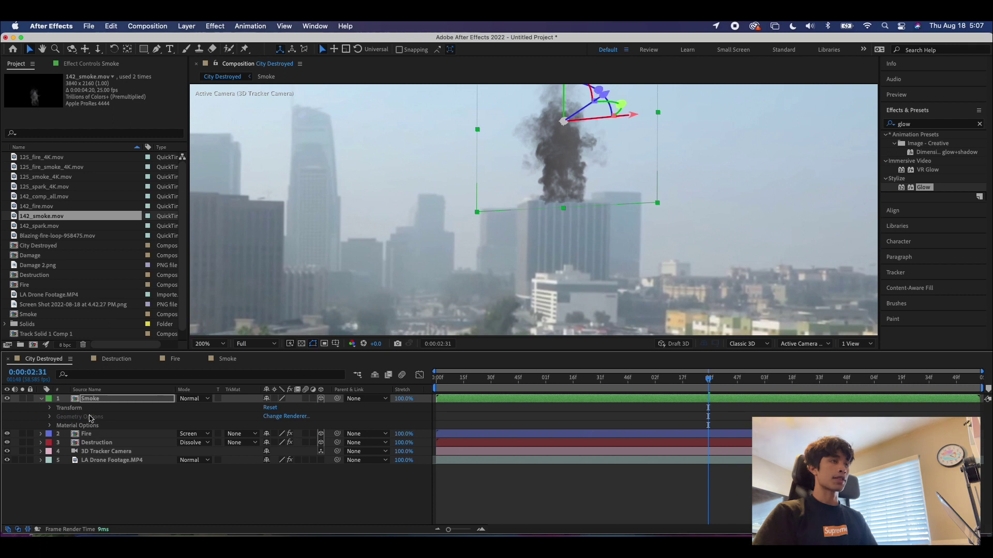
click(51, 408)
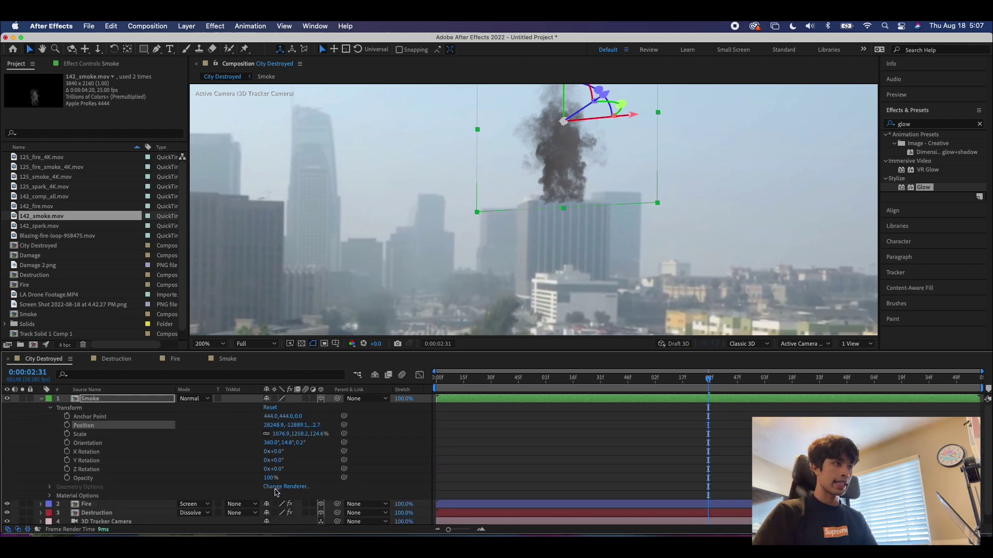
drag(272, 477, 248, 481)
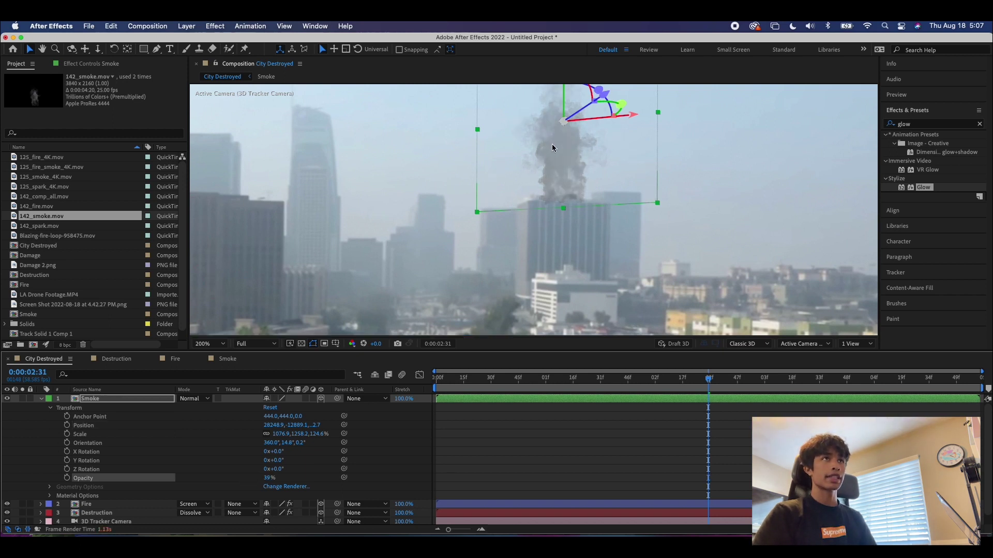
Nudge the faded smoke plume down onto the distant tower's roof and check it across the shot
drag(552, 144, 557, 156)
click(366, 279)
key(comma)
key(comma)
key(space)
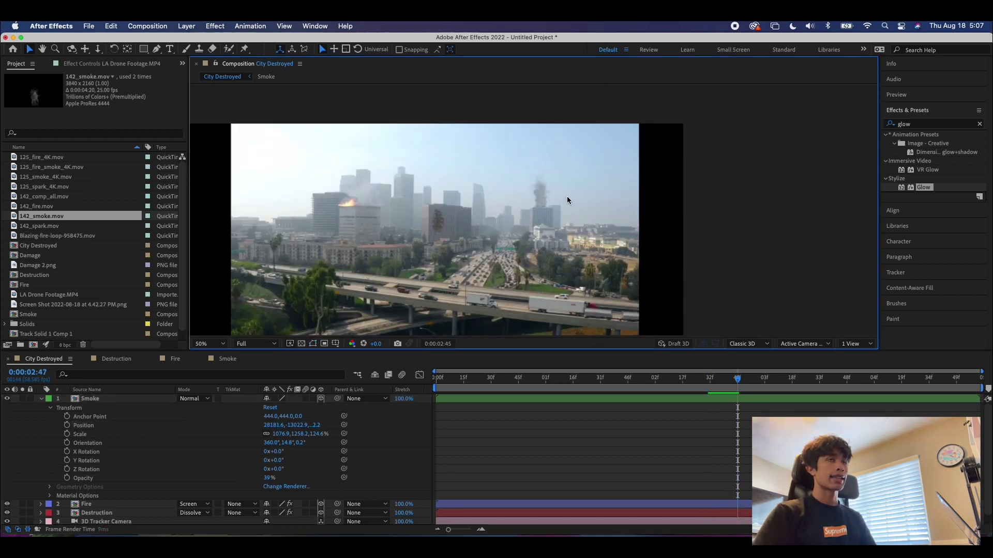
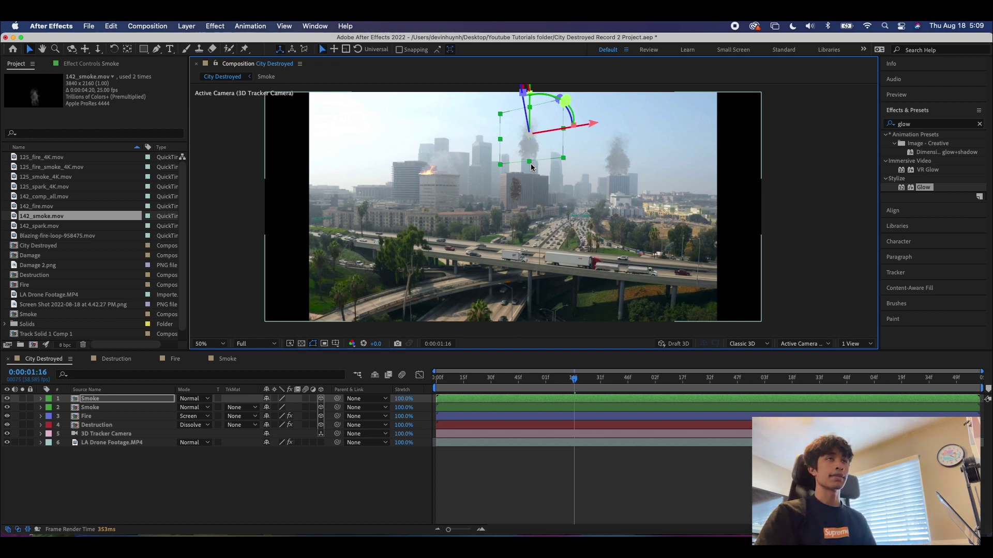
drag(578, 381, 630, 375)
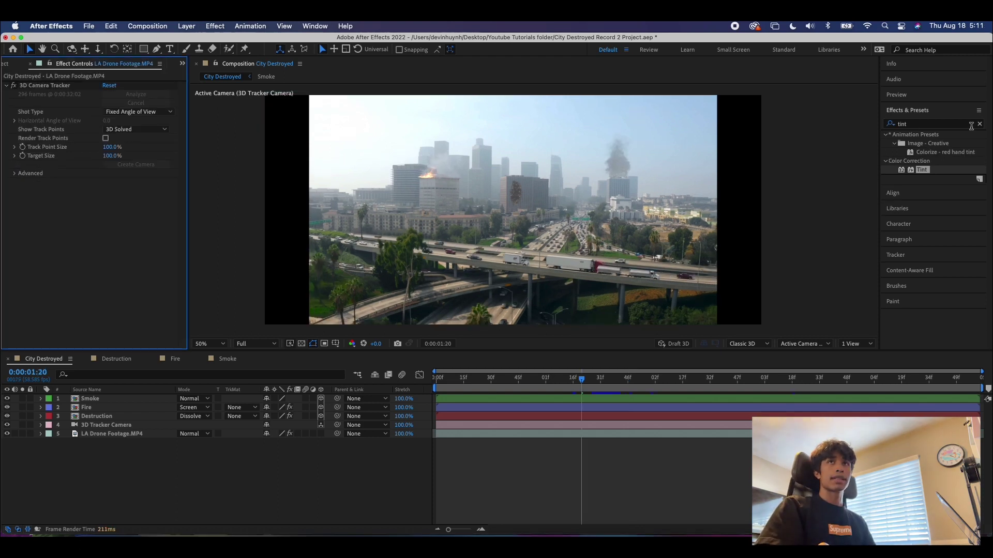
Find the Tint effect and apply it to the LA Drone Footage.MP4 layer
click(979, 124)
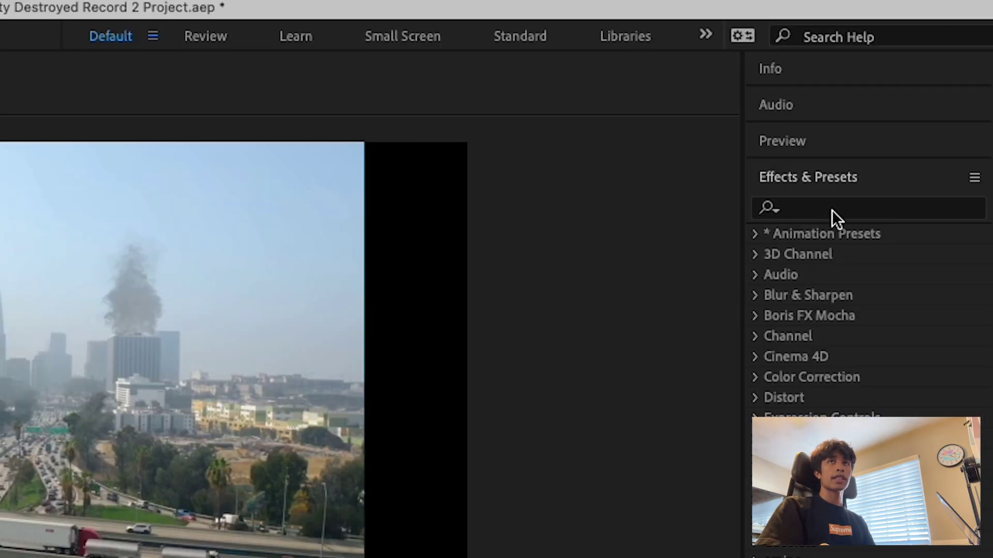
click(832, 210)
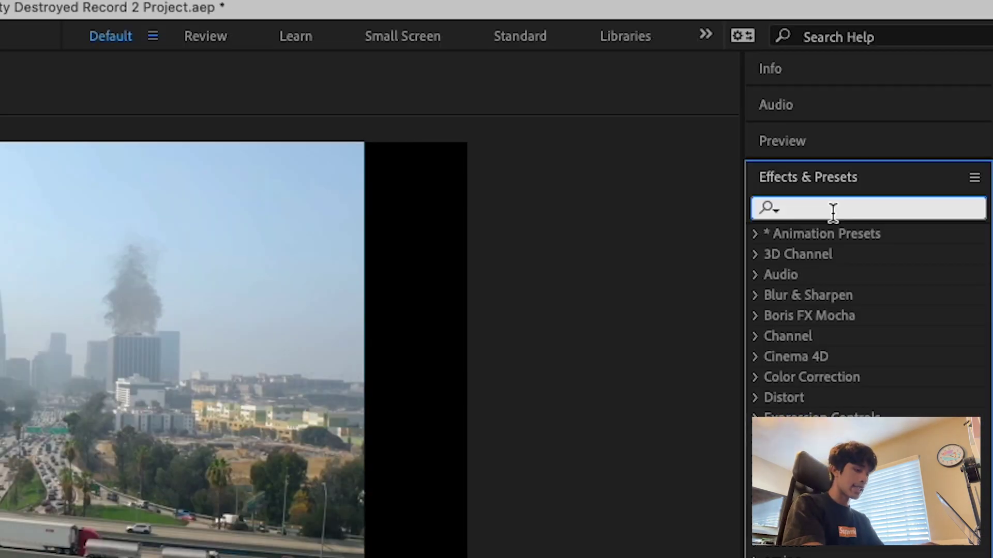
text(tint)
drag(843, 315, 134, 430)
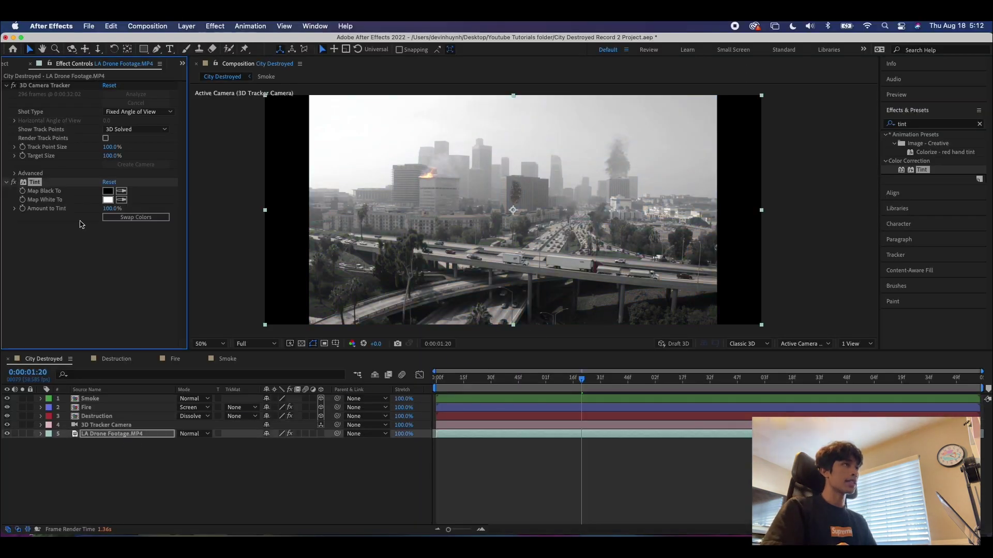
Map the Tint effect's black to a very dark red
click(114, 191)
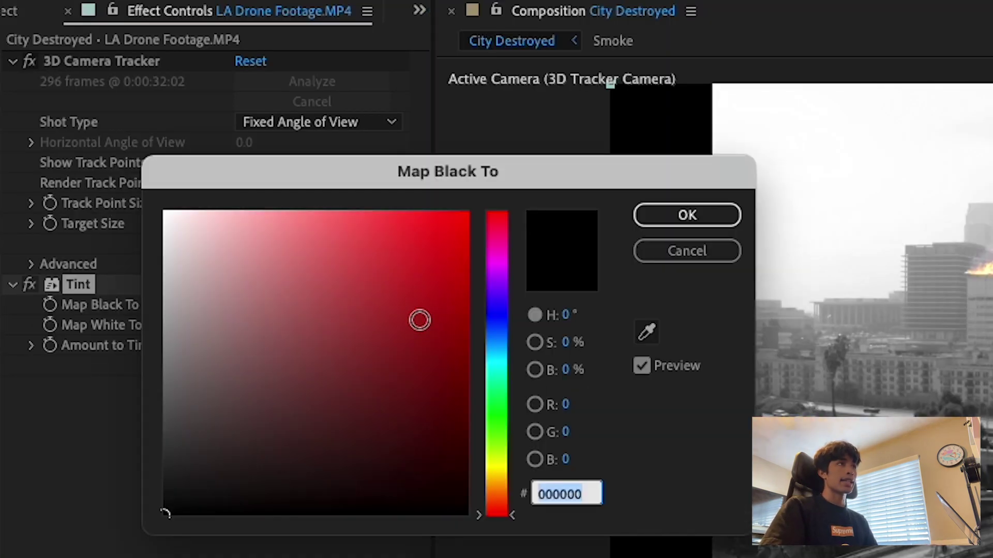
click(198, 233)
mouse_move(456, 403)
mouse_down()
mouse_move(457, 439)
mouse_move(465, 429)
mouse_move(459, 439)
mouse_move(470, 459)
mouse_move(443, 460)
mouse_move(466, 465)
mouse_up()
click(679, 223)
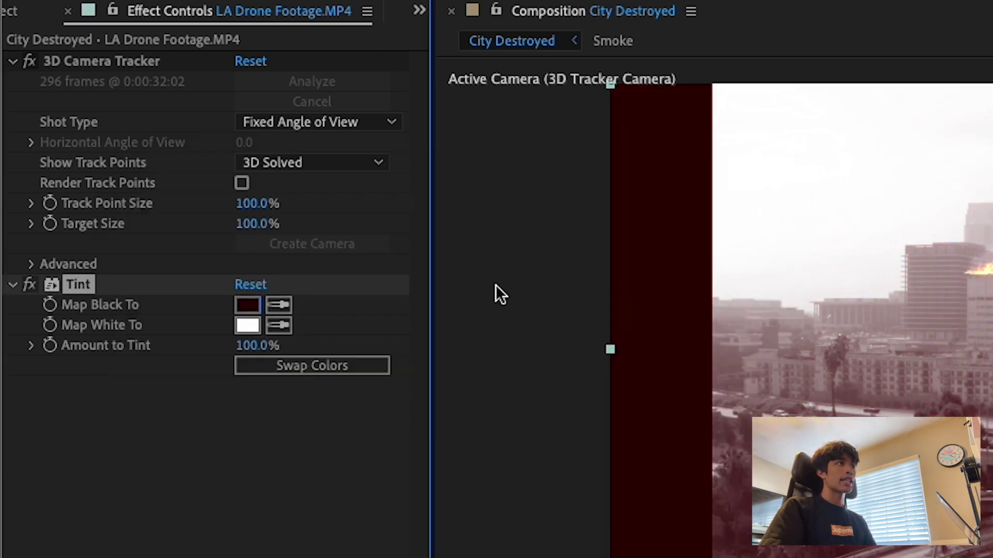
Map the Tint effect's white to a light yellow, about FFE79F
click(244, 326)
drag(495, 470, 500, 475)
drag(299, 211, 264, 197)
drag(339, 248, 241, 188)
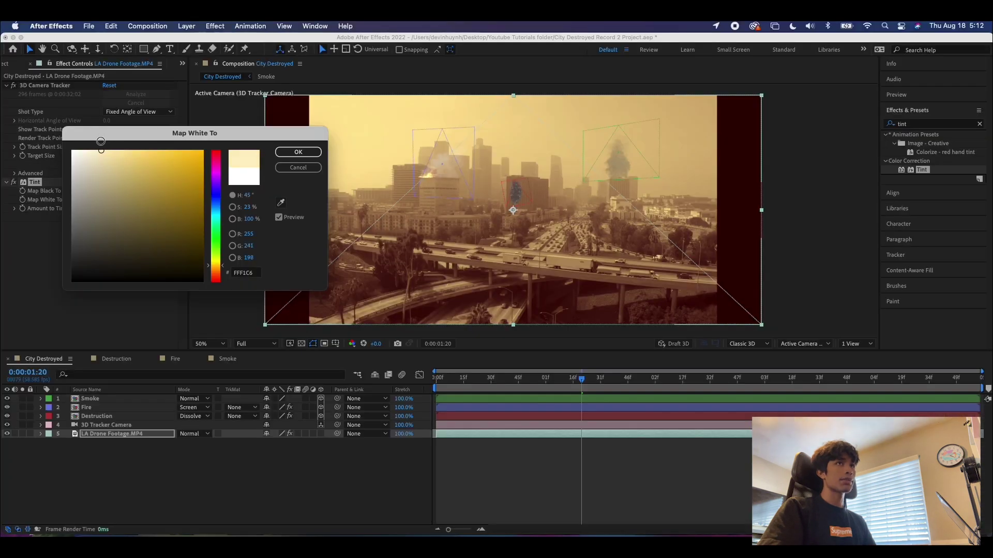
drag(101, 141, 119, 131)
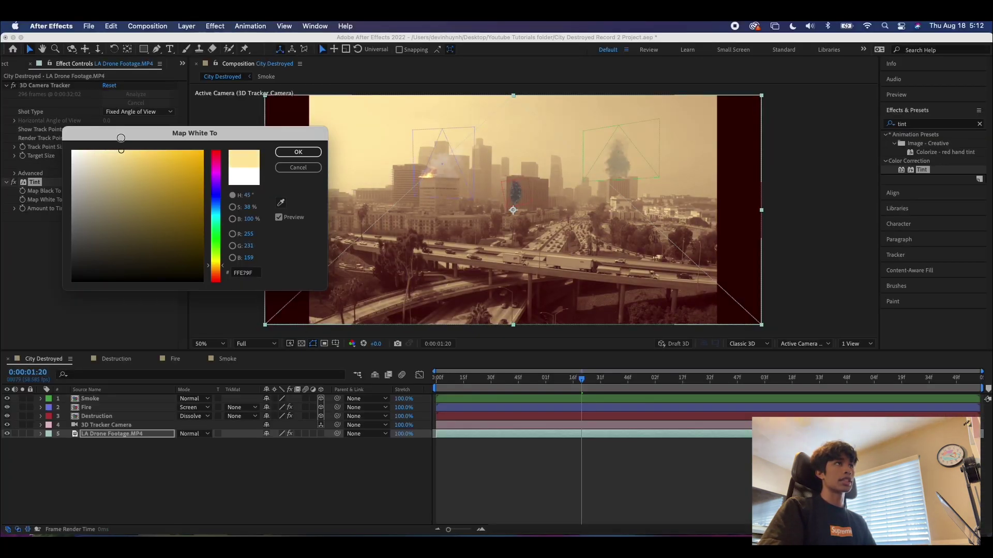
click(296, 152)
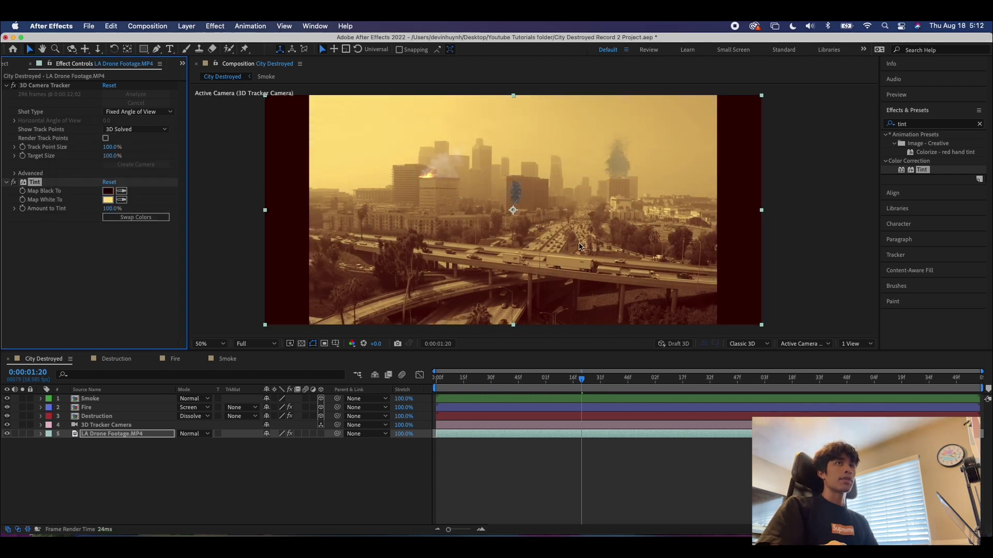
Set the Amount to Tint to 37% and check how the damage and smoke blend with the tinted footage
drag(98, 208, 83, 210)
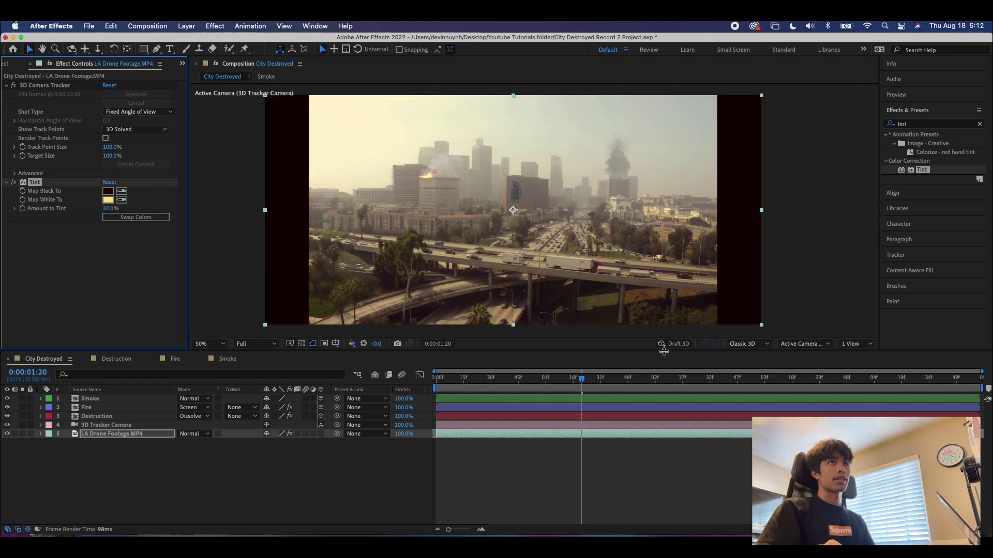
click(699, 465)
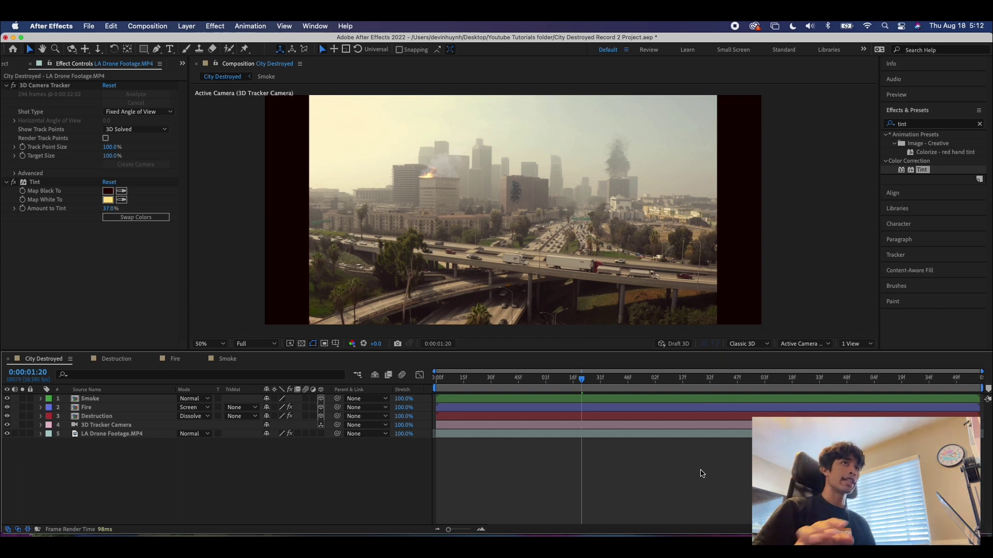
click(517, 182)
click(516, 195)
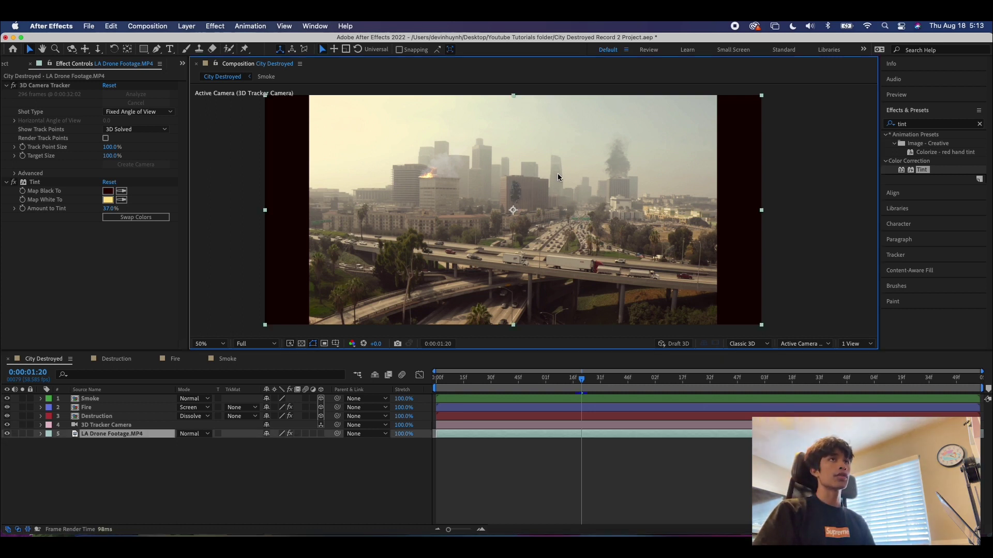
key(period)
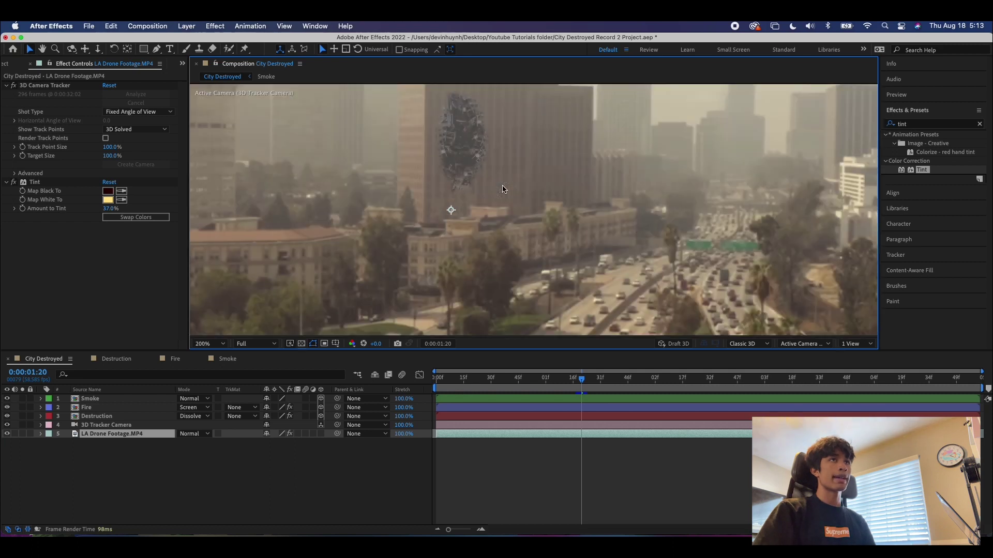
key(comma)
key(comma)
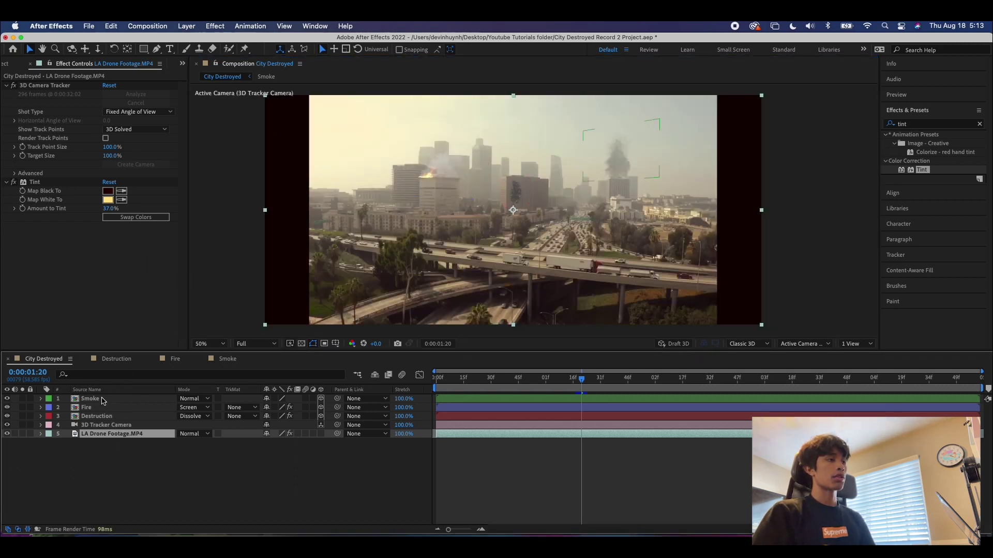
click(103, 401)
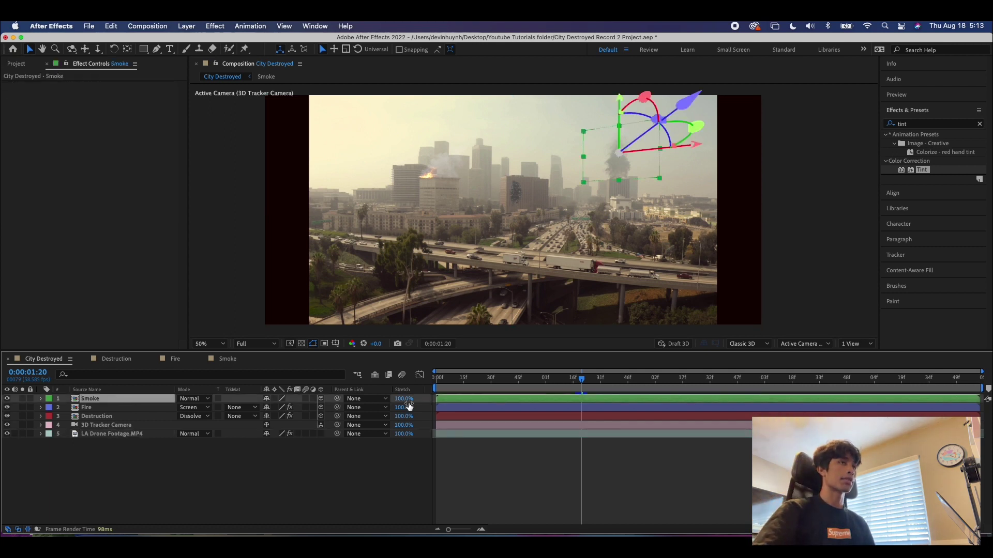
click(662, 217)
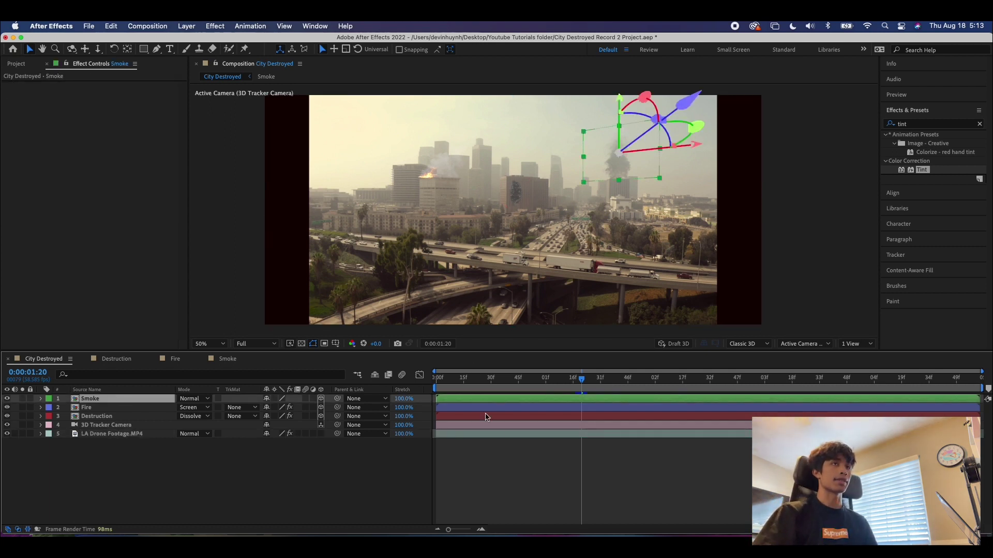
Add the green-screen helicopter image above the other layers and key out its green background with Keylight (1.2)
click(16, 64)
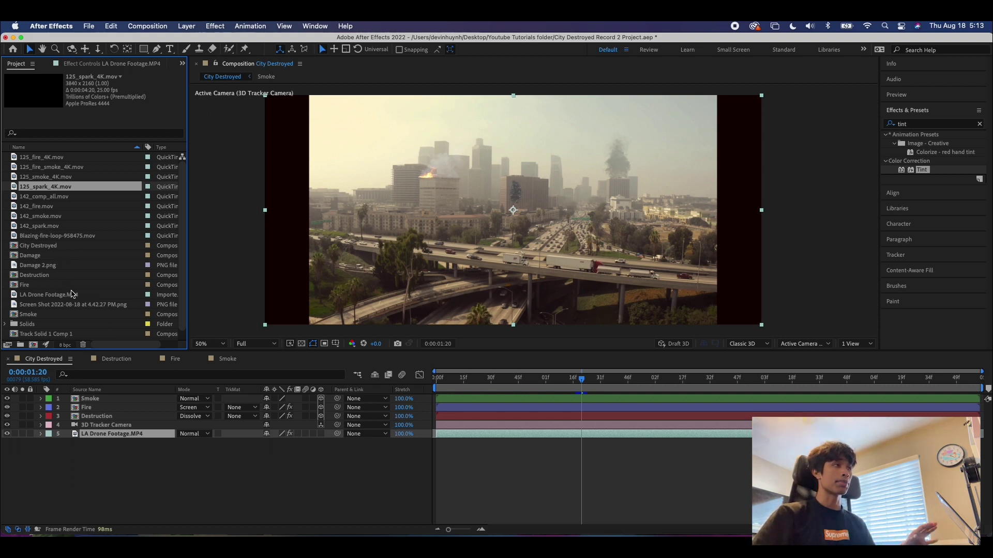
drag(78, 305, 130, 397)
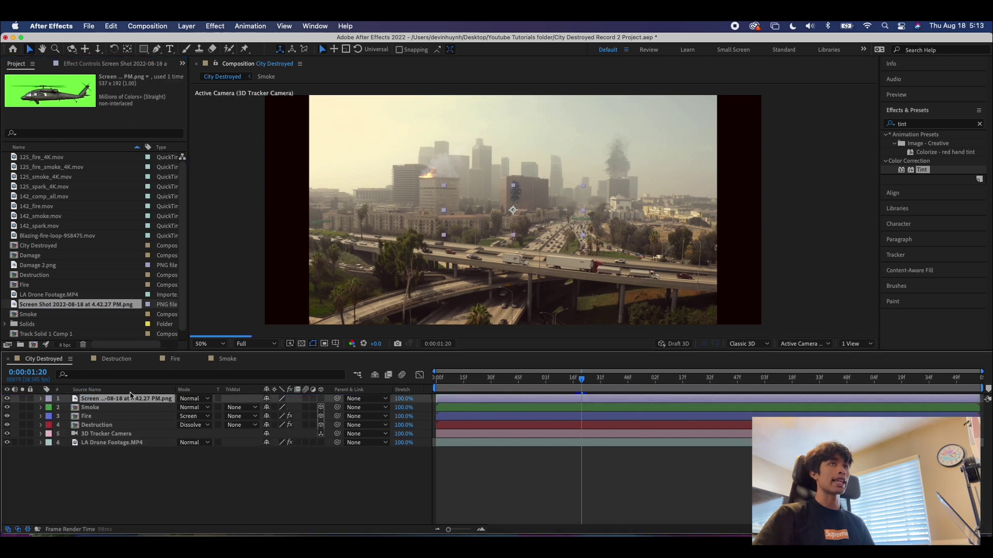
click(928, 126)
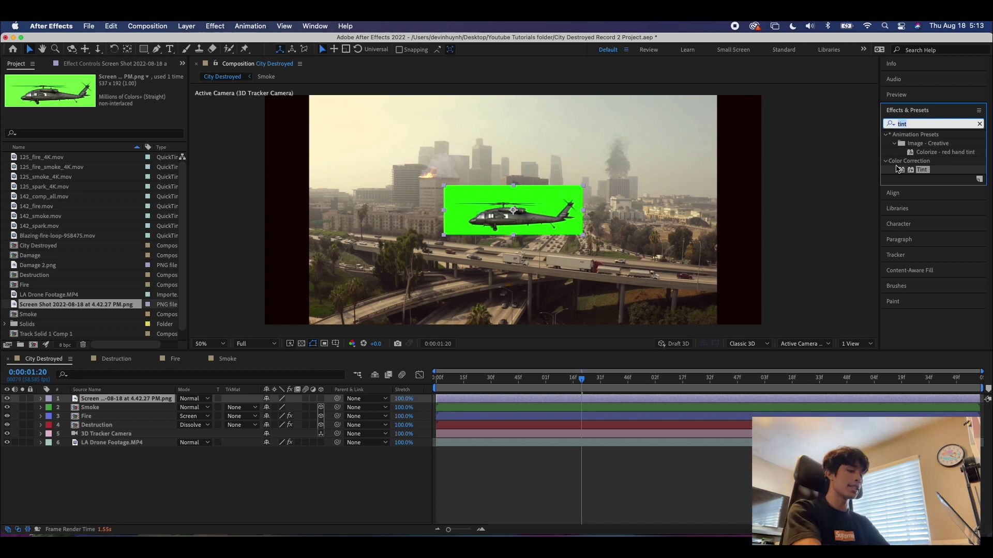
text(key)
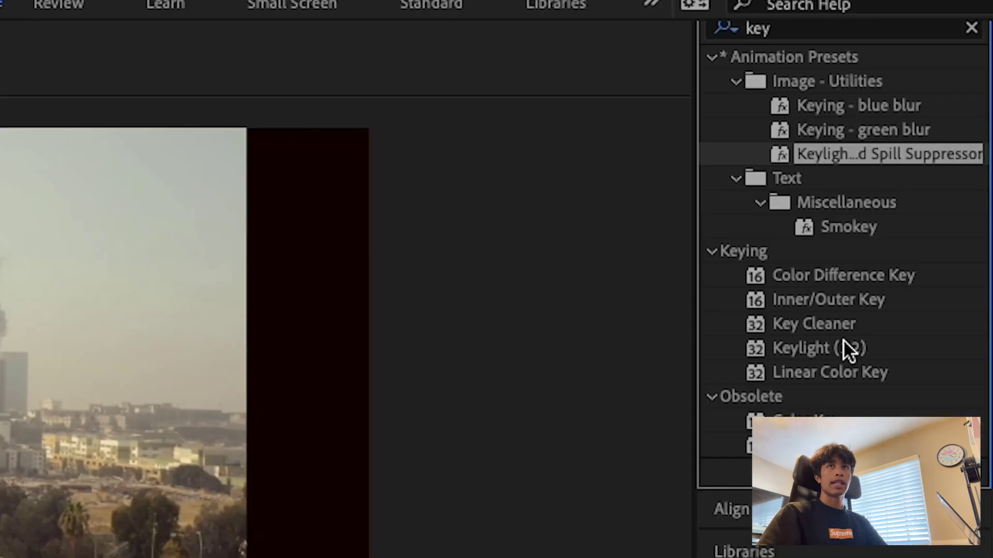
drag(932, 240, 925, 240)
drag(824, 350, 115, 402)
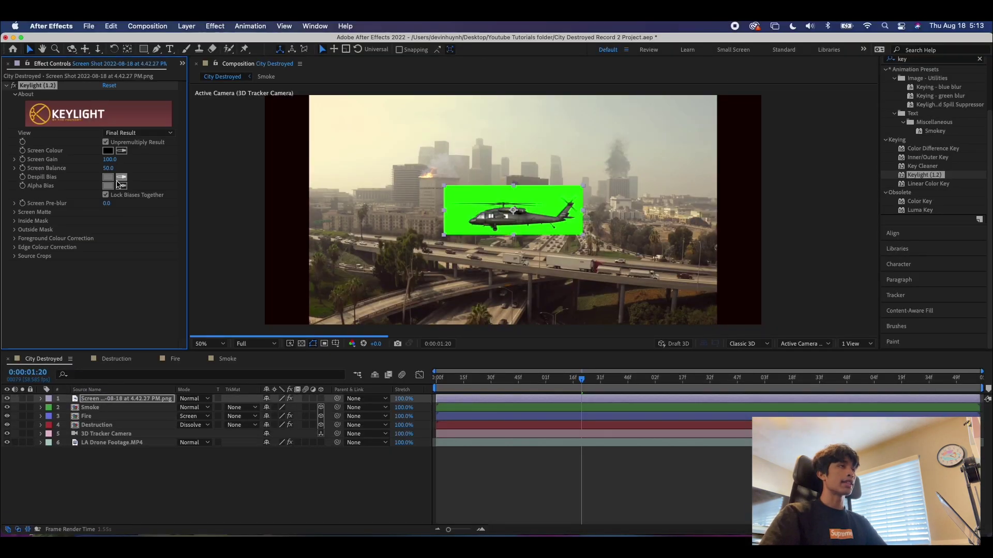
click(122, 150)
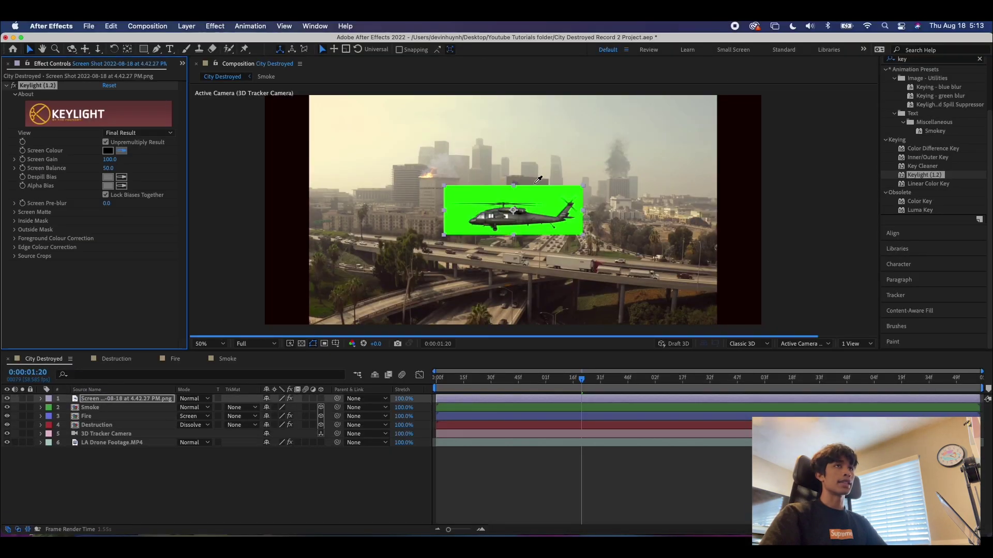
click(476, 196)
Apply Lumetri Color to the helicopter layer with exposure -2.8 and contrast -150
click(979, 59)
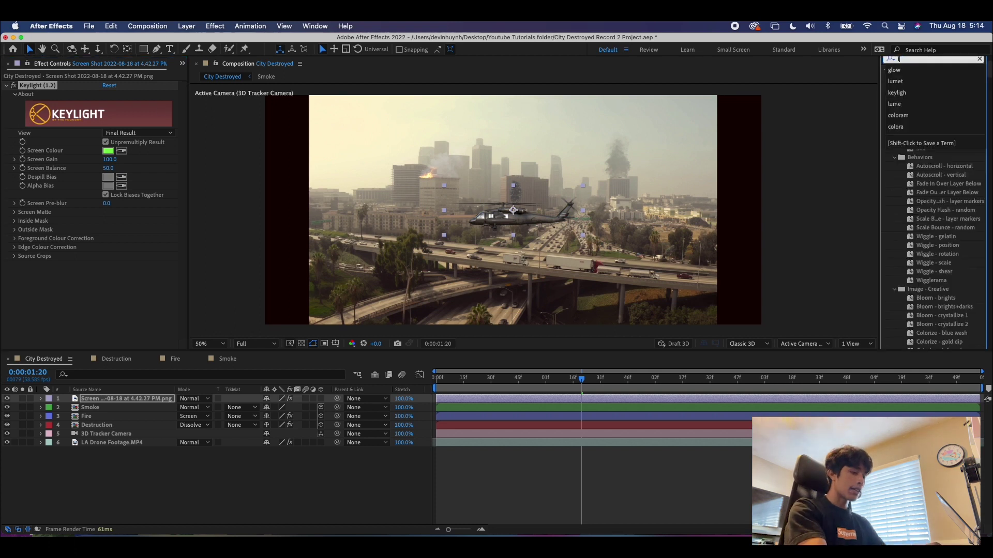
text(lume)
drag(934, 144, 152, 401)
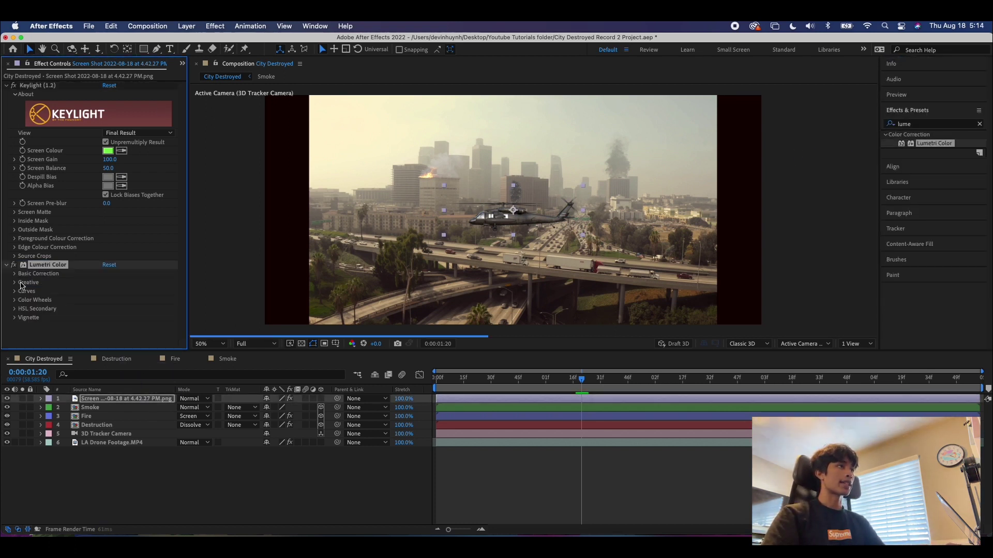
scroll(105, 291, down, 3)
drag(106, 283, 83, 293)
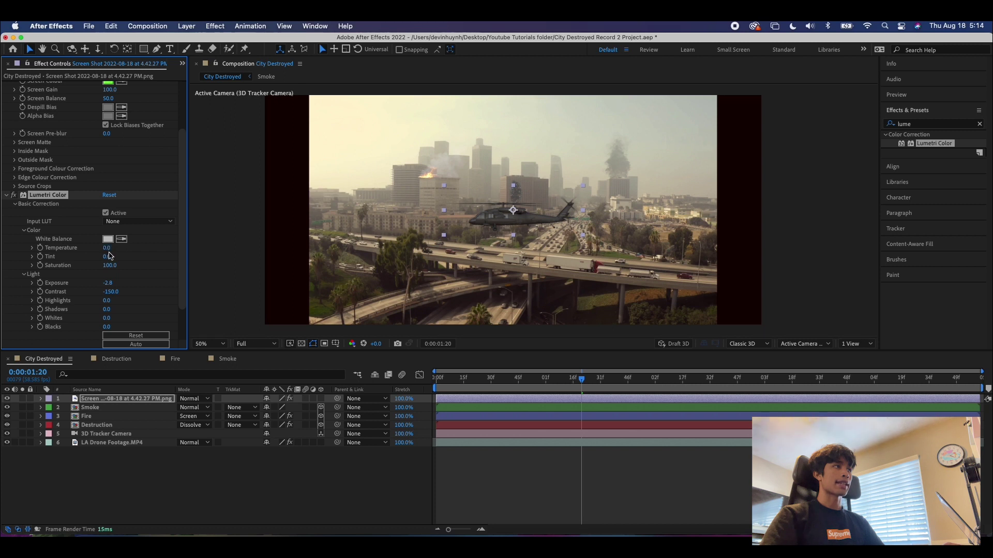
Set the helicopter's Faded Film to 104 in the Lumetri Creative adjustments
scroll(36, 303, down, 3)
click(14, 310)
scroll(102, 208, down, 2)
drag(154, 194, 159, 195)
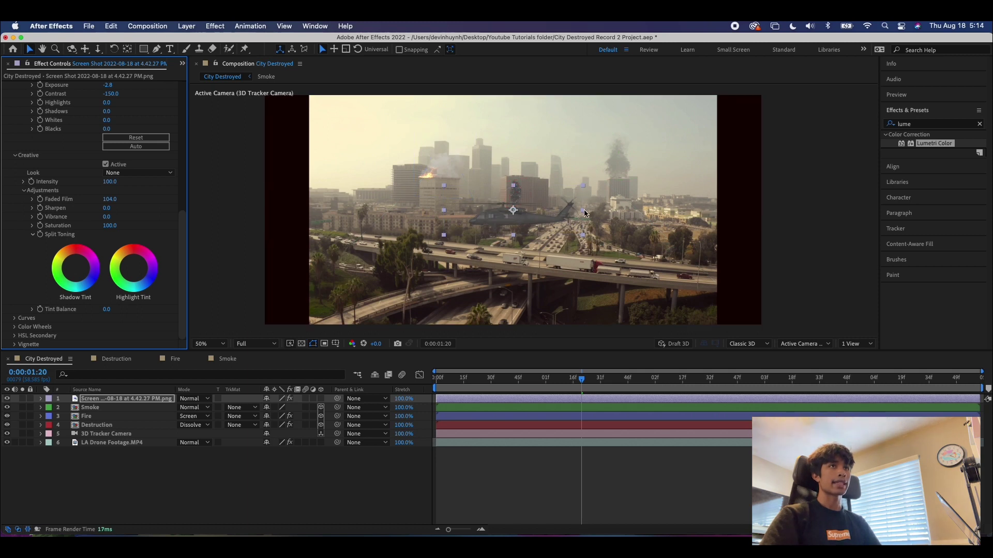
Place the helicopter in the hazy sky beyond the smoking tower at 8% scale and 60% opacity
drag(584, 212, 674, 158)
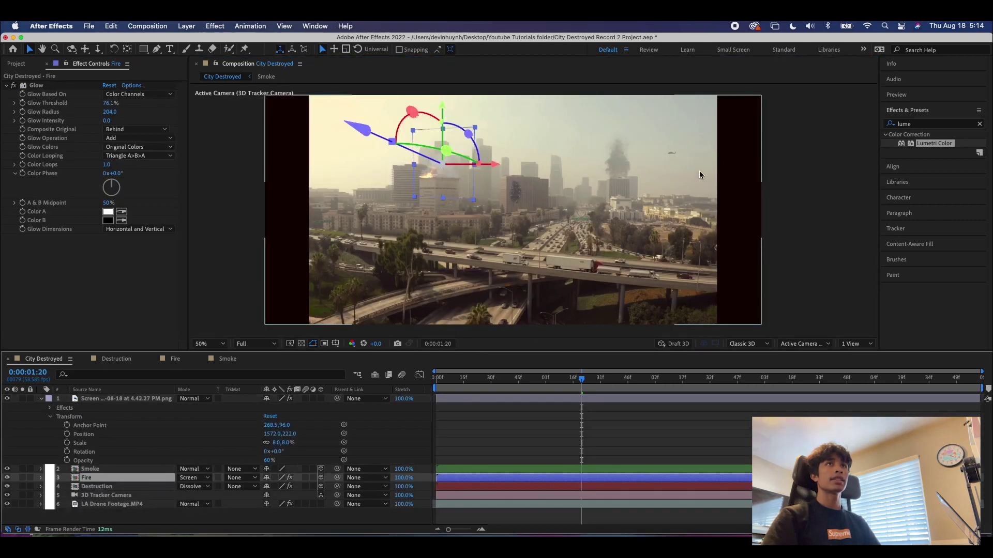
key(slash)
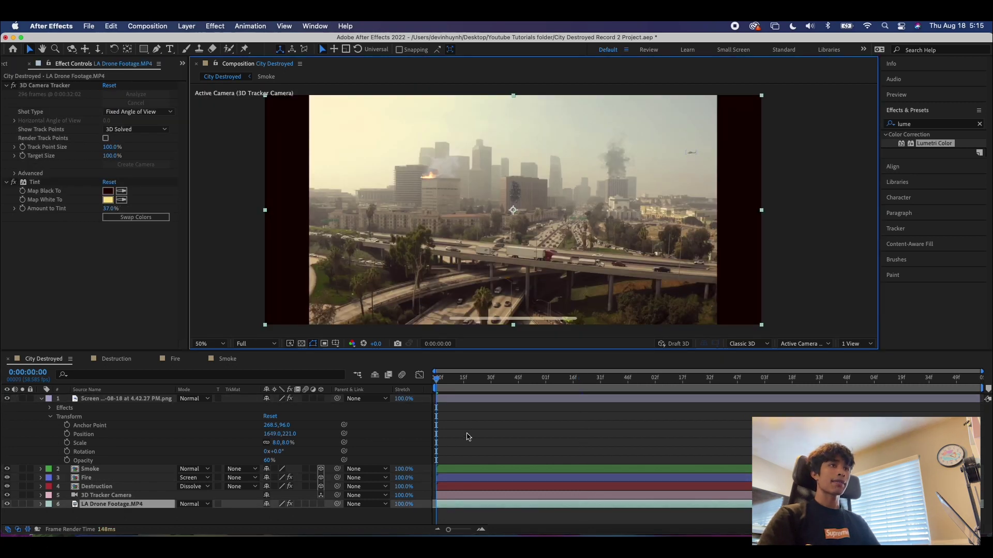
Preview the shot from the beginning and keyframe the helicopter's position of 1649, 221 at 0:00:00
key(space)
key(space)
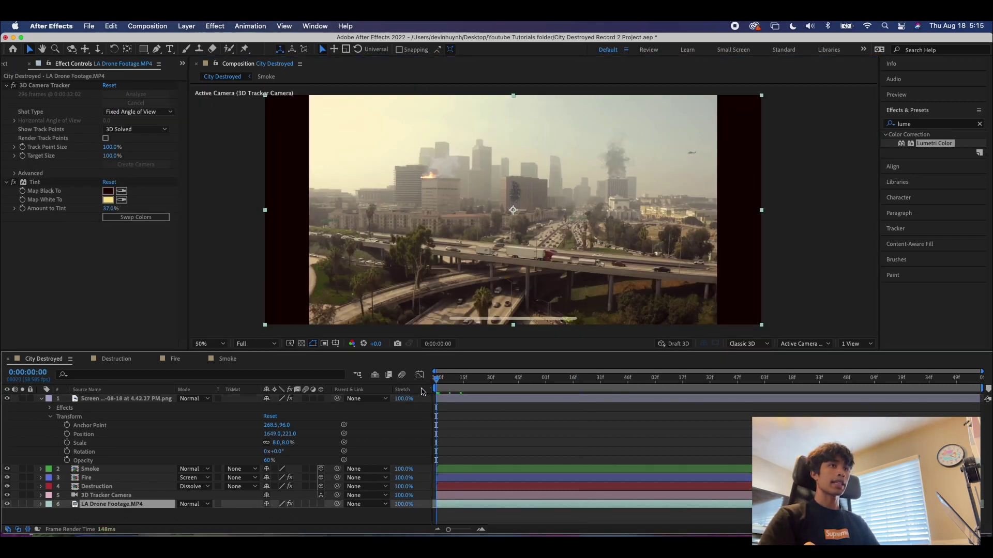
click(67, 434)
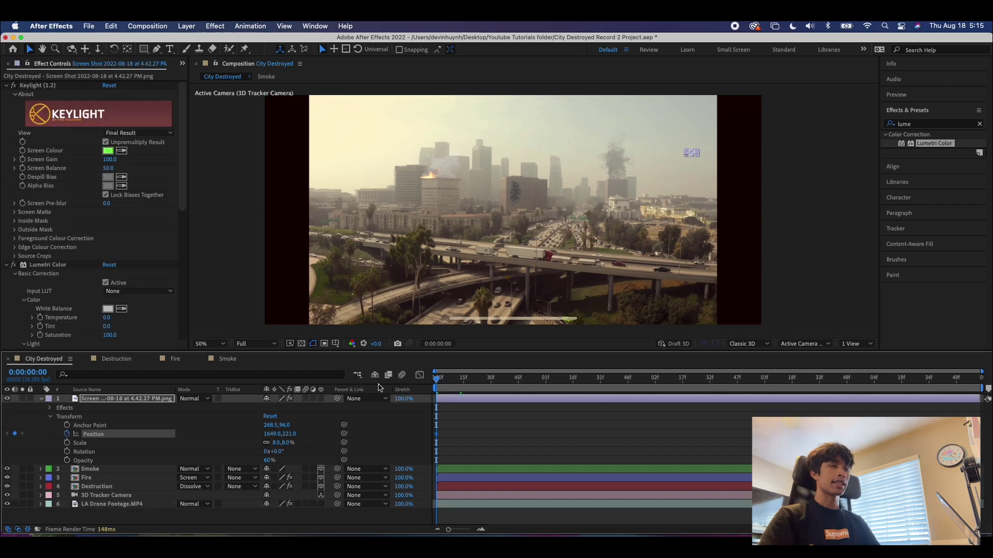
Keyframe the helicopter's position at 1415, 221 at 0:00:05:02 and preview its flight from the beginning
drag(440, 382, 980, 382)
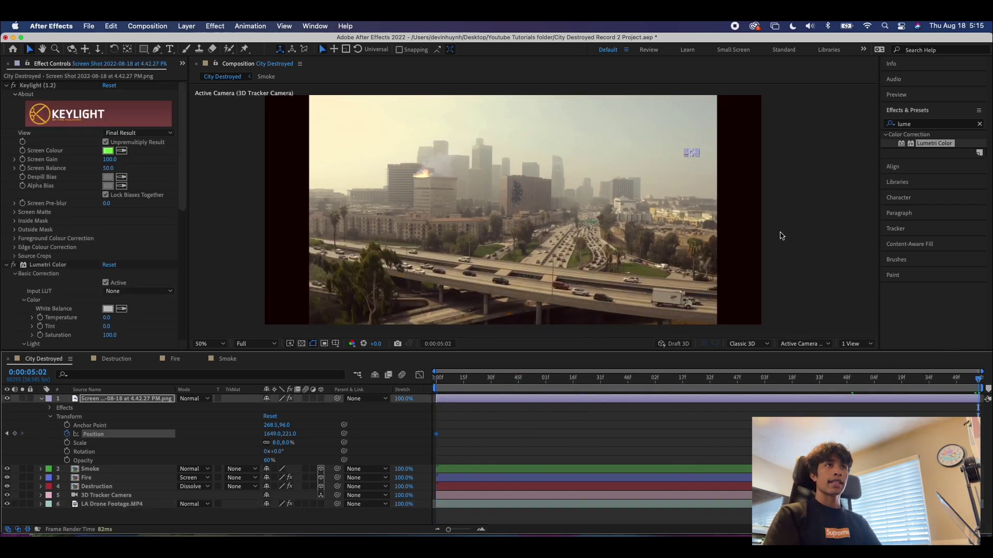
drag(267, 433, 157, 444)
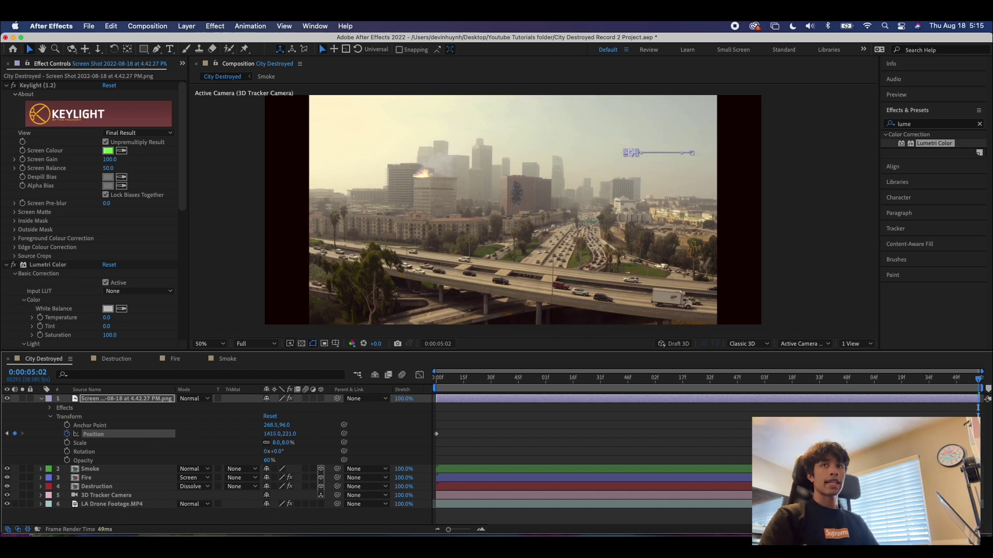
key(space)
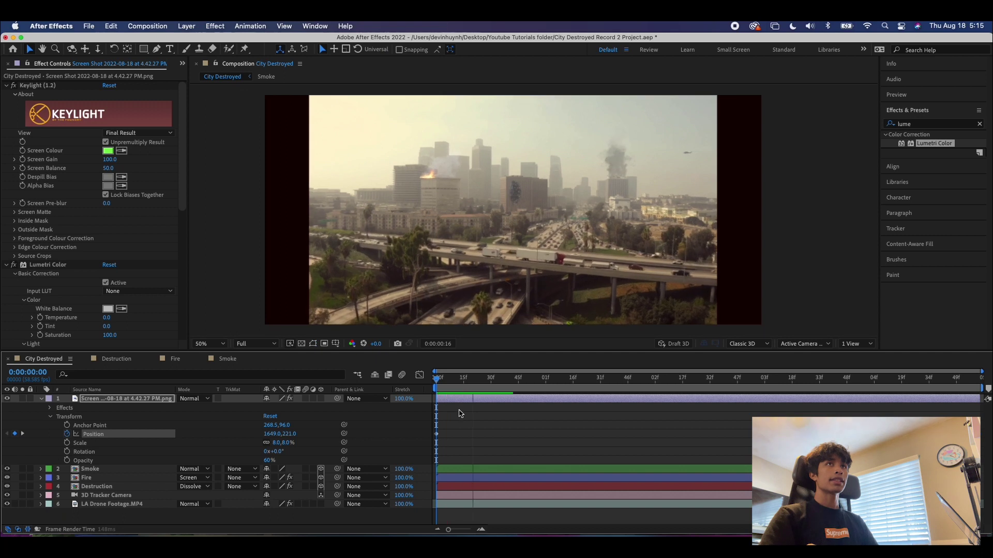
key(space)
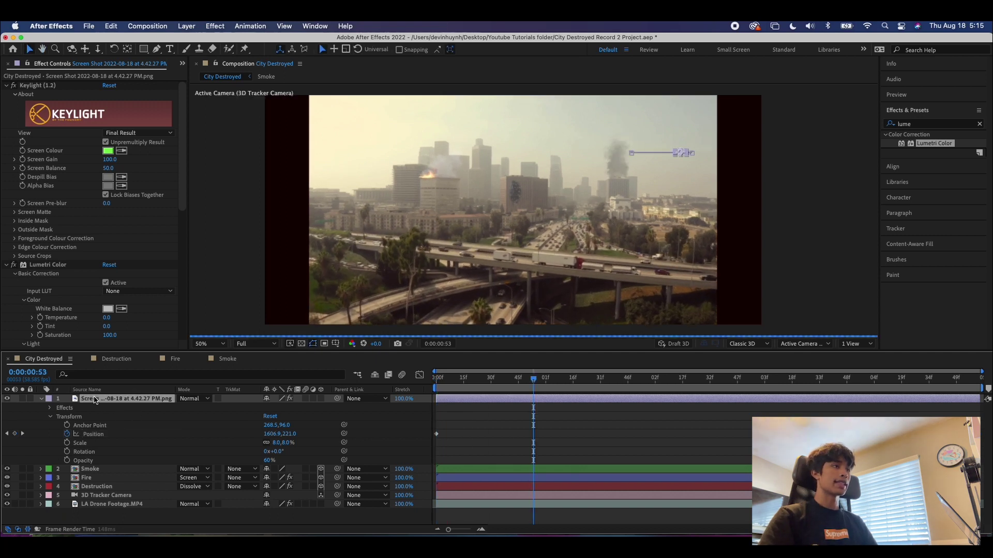
Duplicate the helicopter layer, place the copy slightly below and to the right of the original in the sky, and preview both
key(super+d)
drag(698, 171, 654, 167)
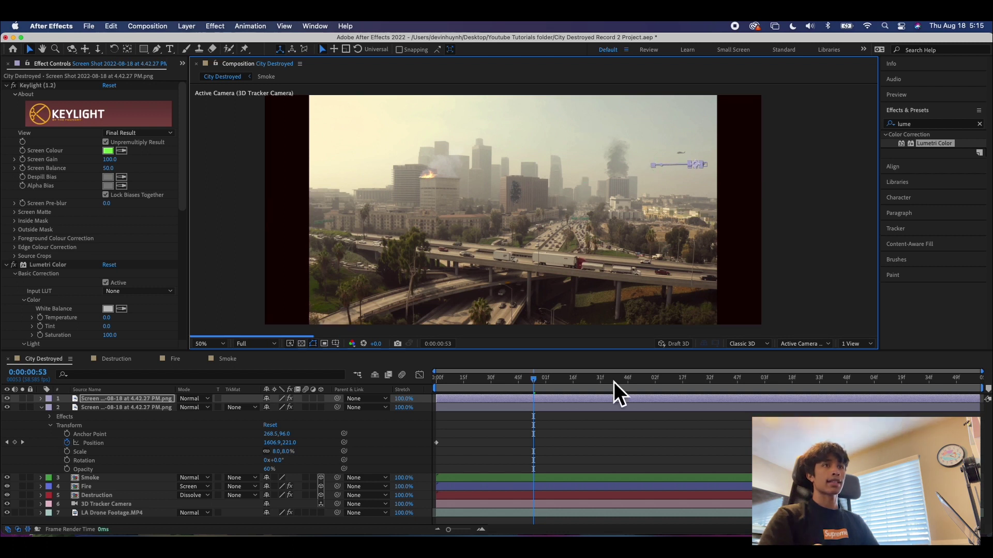
key(space)
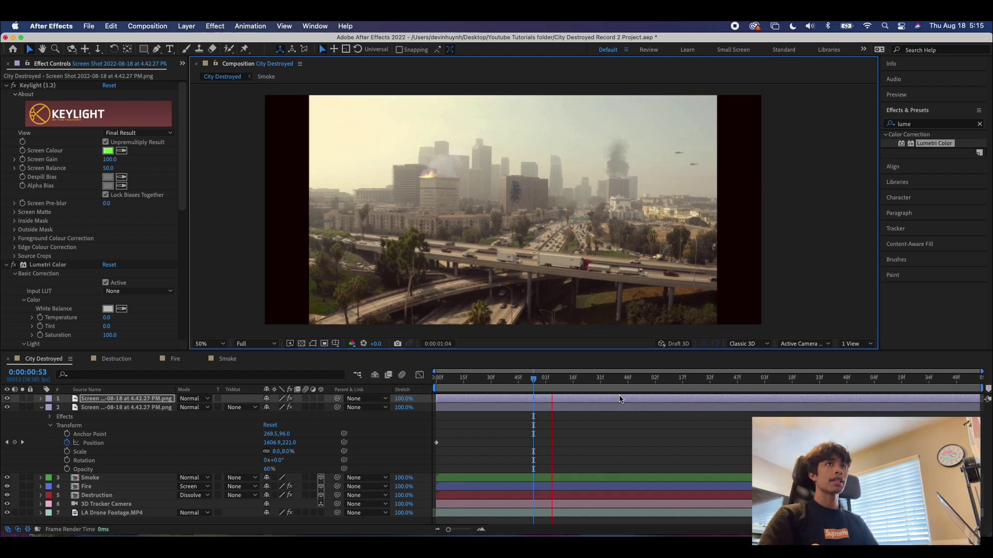